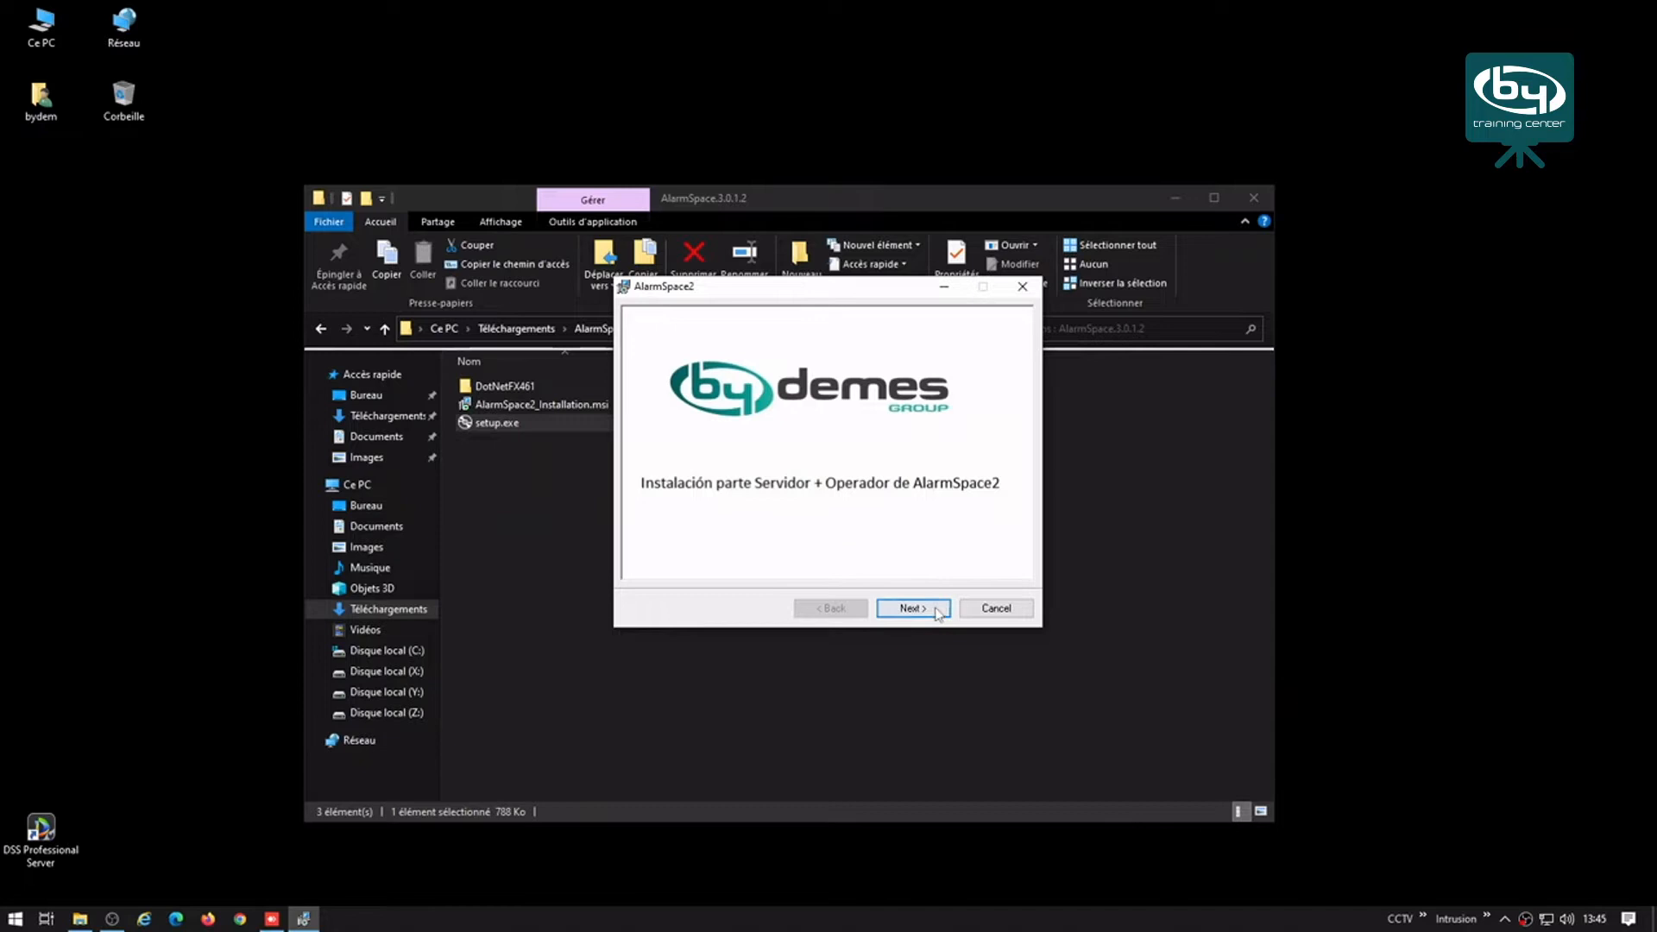
Step: Keep the default folder C:\Program Files\ByDemes\AlarmSpace2\ for everyone and begin installation
{"action": "left_click", "coordinate": [913, 608]}
{"action": "left_click", "coordinate": [937, 613]}
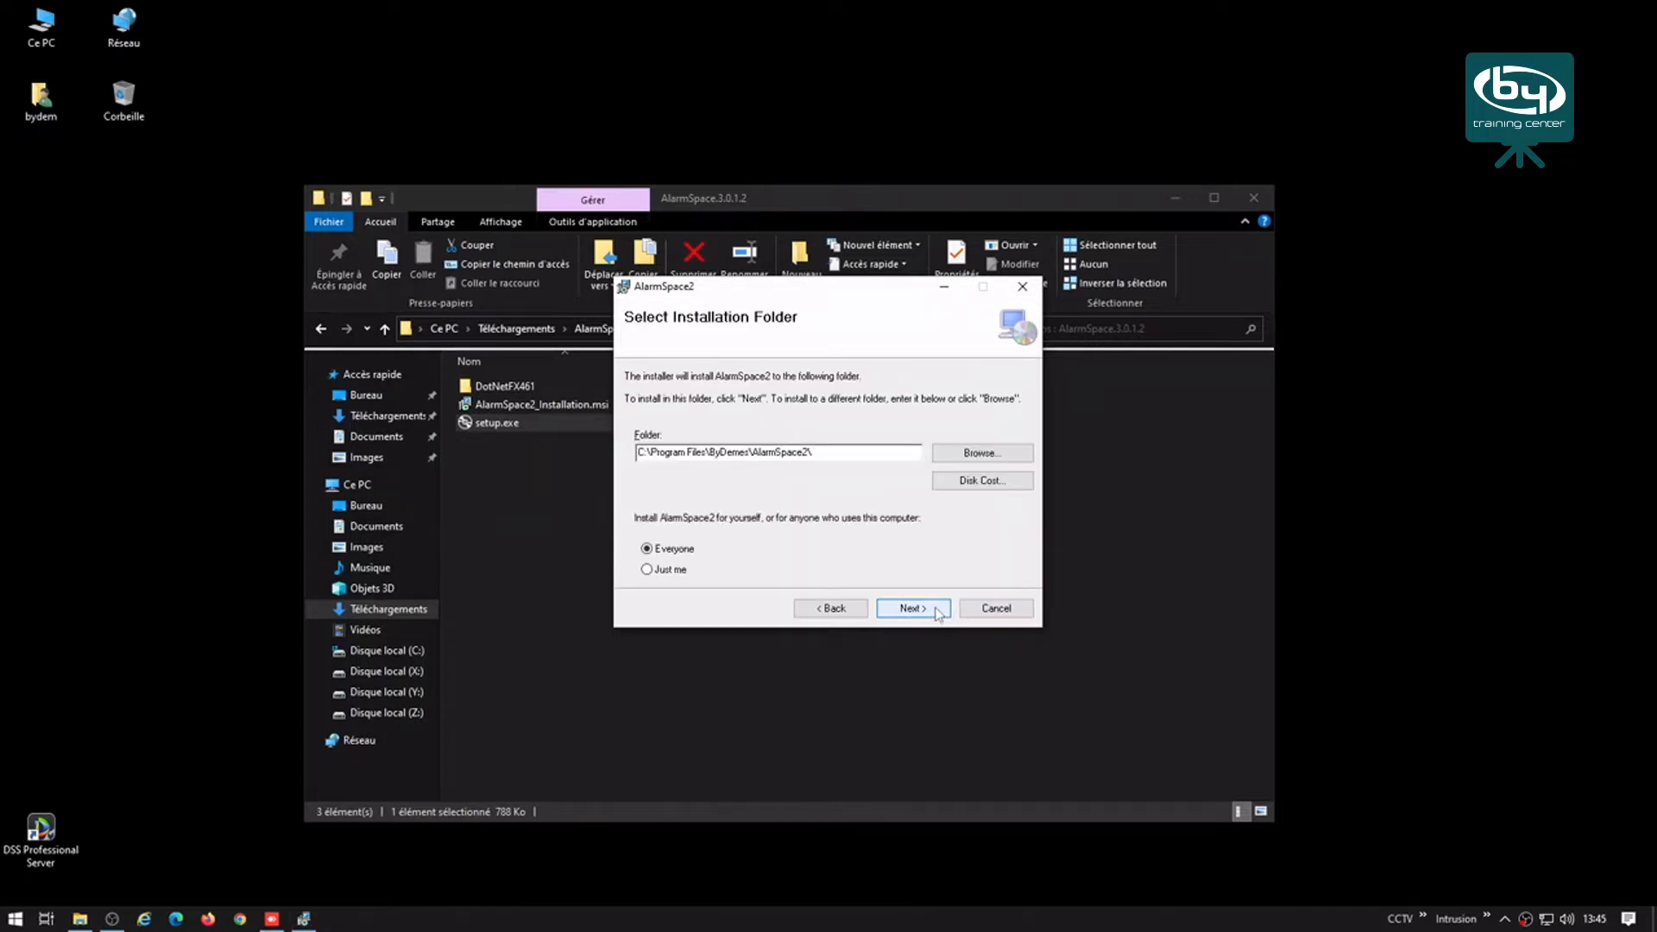
{"action": "left_click", "coordinate": [912, 611]}
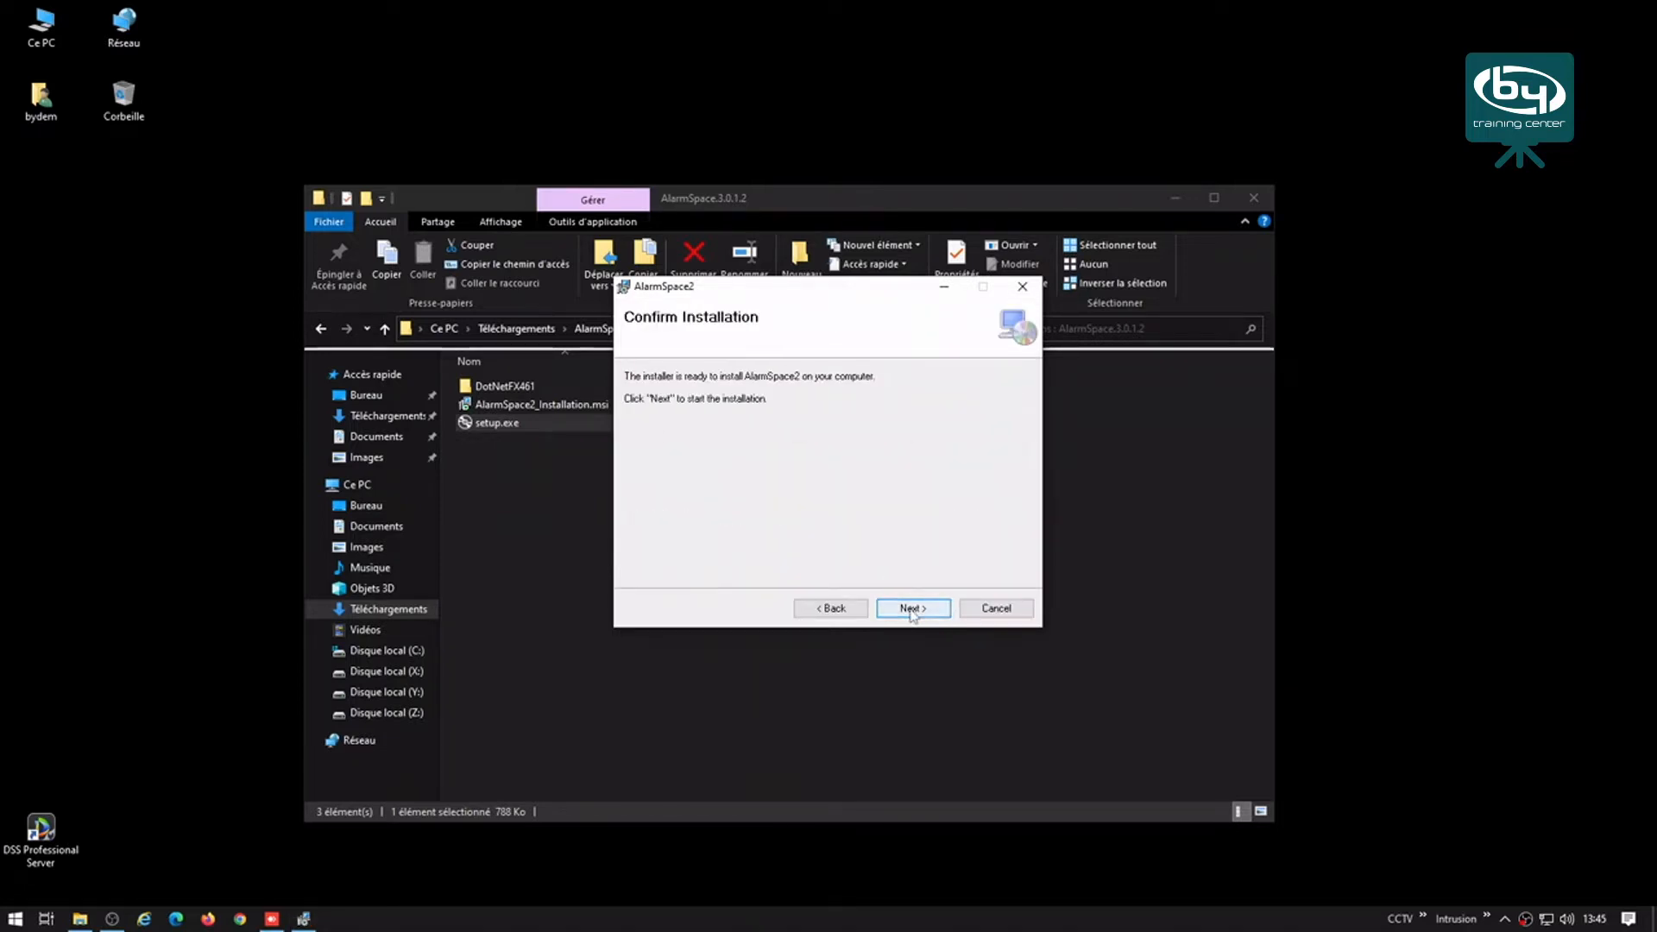
{"action": "left_click", "coordinate": [912, 611]}
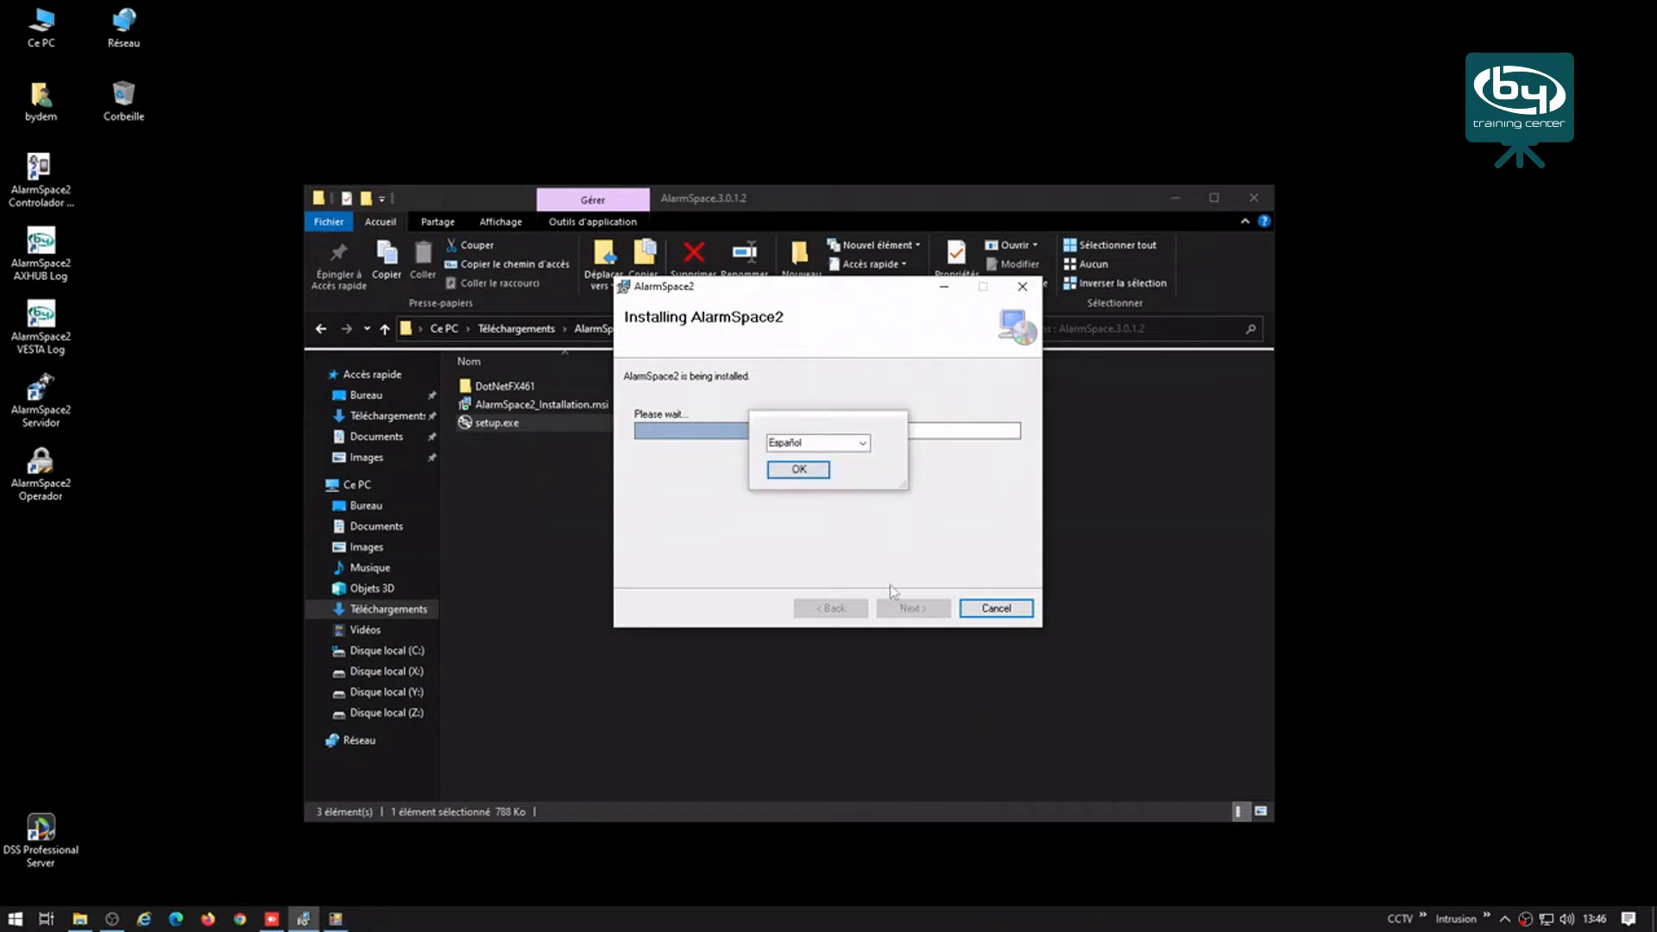
Step: Switch the setup language to Français and launch the port and database configuration
{"action": "left_click", "coordinate": [861, 442]}
{"action": "left_click", "coordinate": [799, 481]}
{"action": "left_click", "coordinate": [799, 470]}
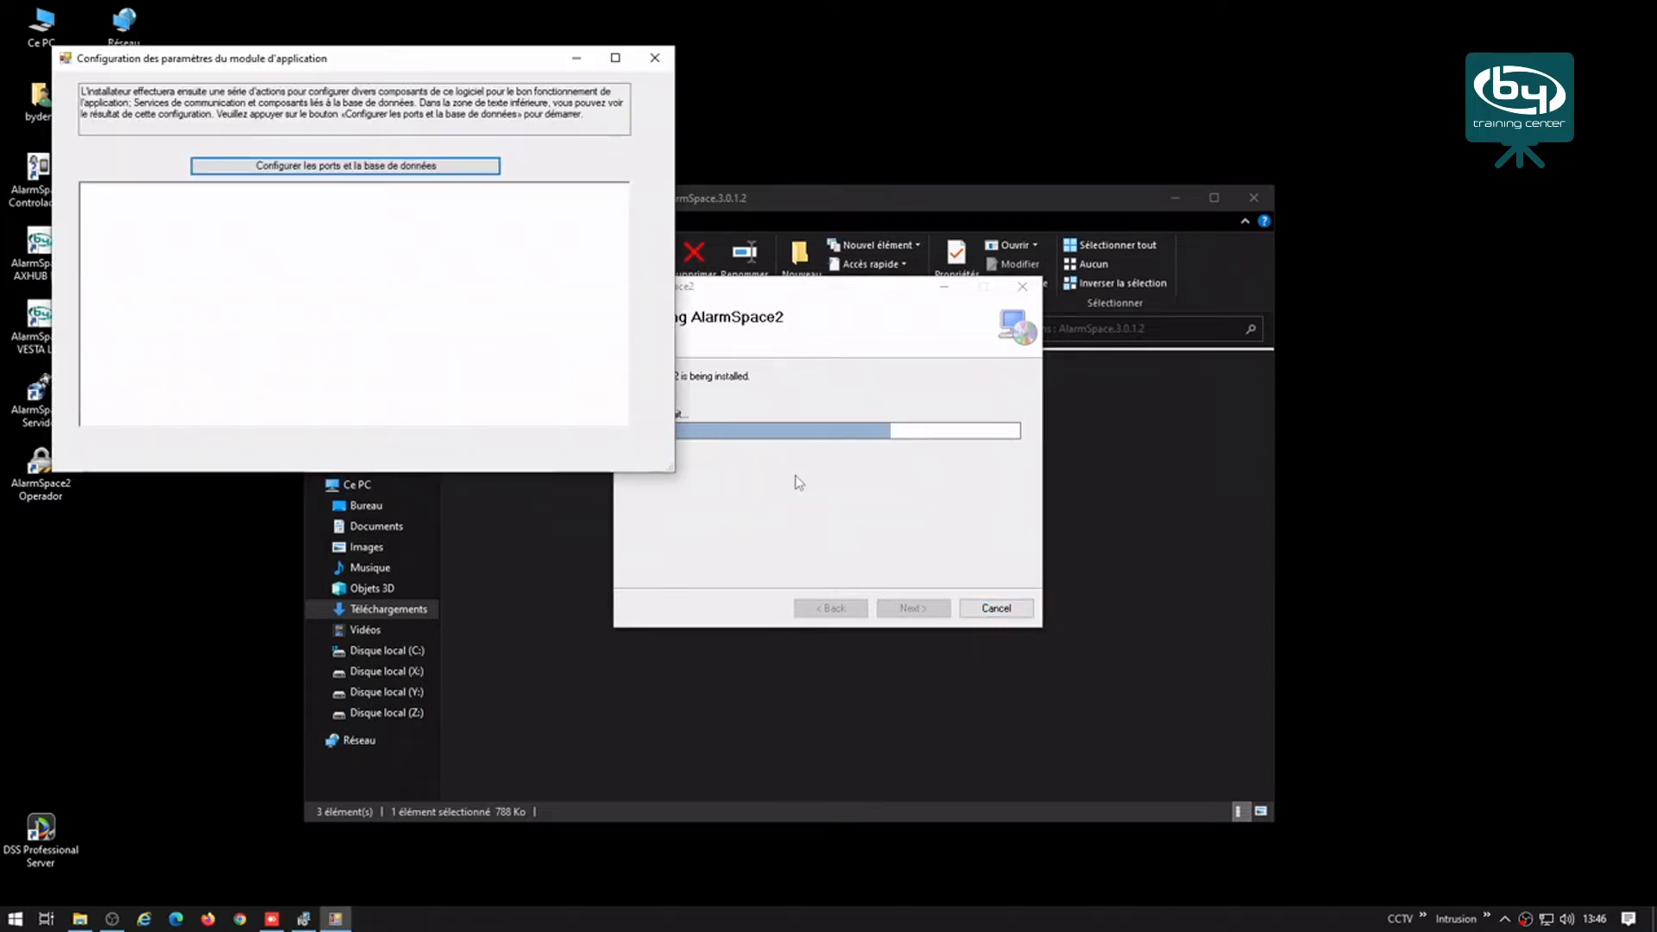
{"action": "left_click", "coordinate": [303, 169]}
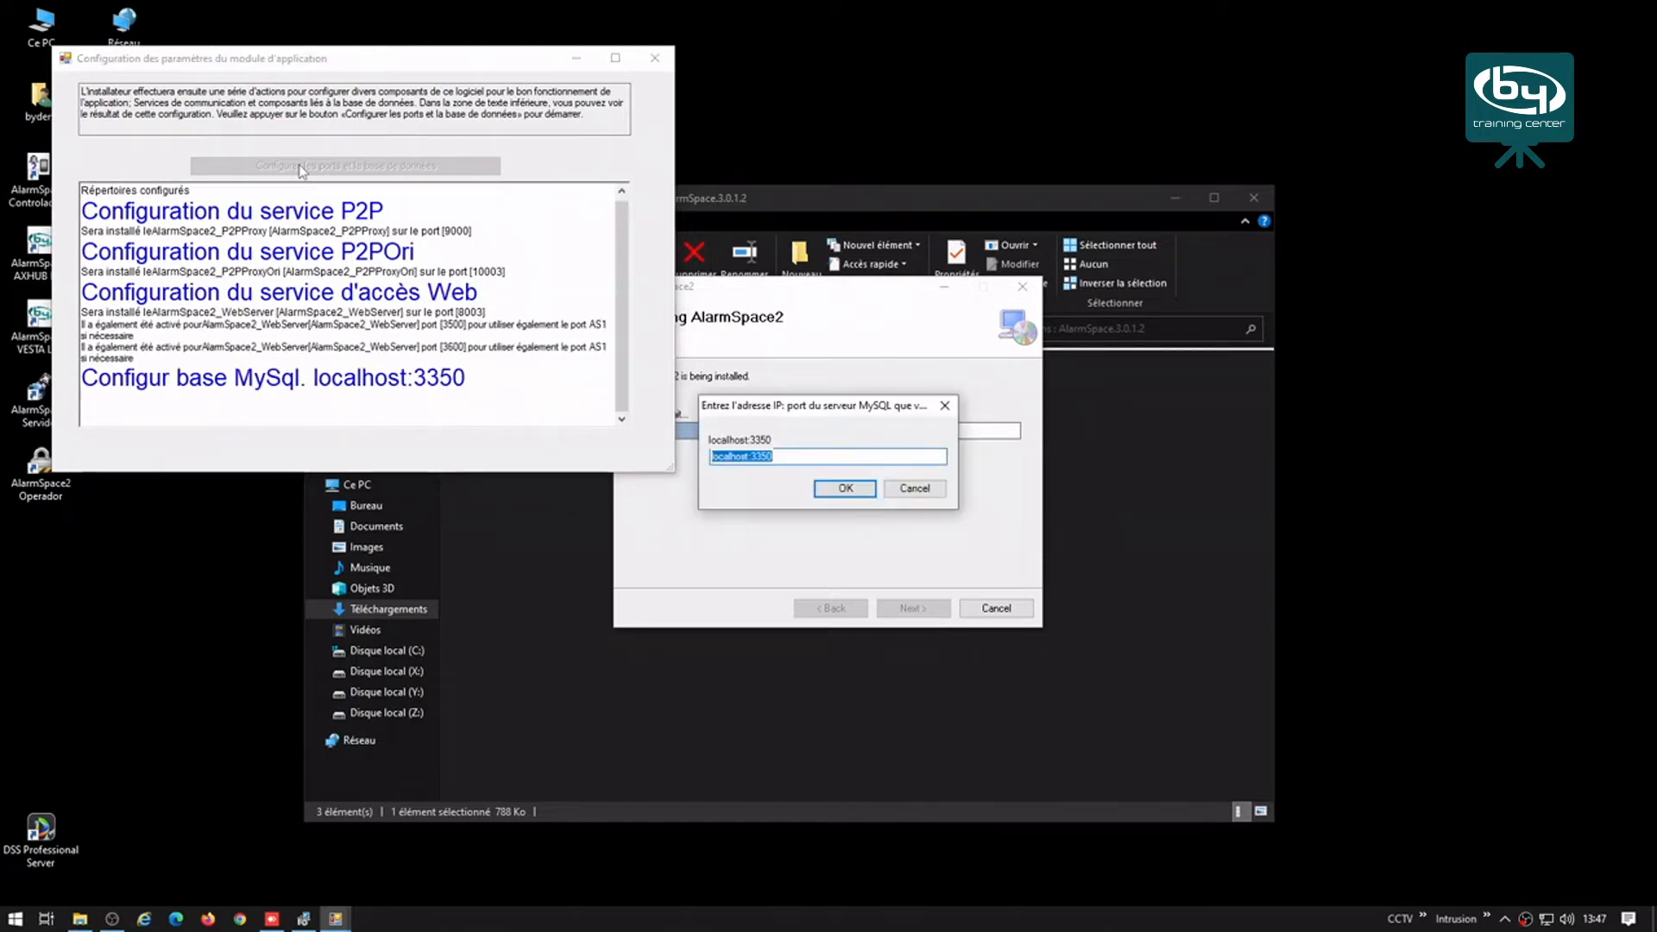
Step: Accept MySQL at localhost:3350 and the detected IP address 192.168.1.254
{"action": "left_click", "coordinate": [845, 488]}
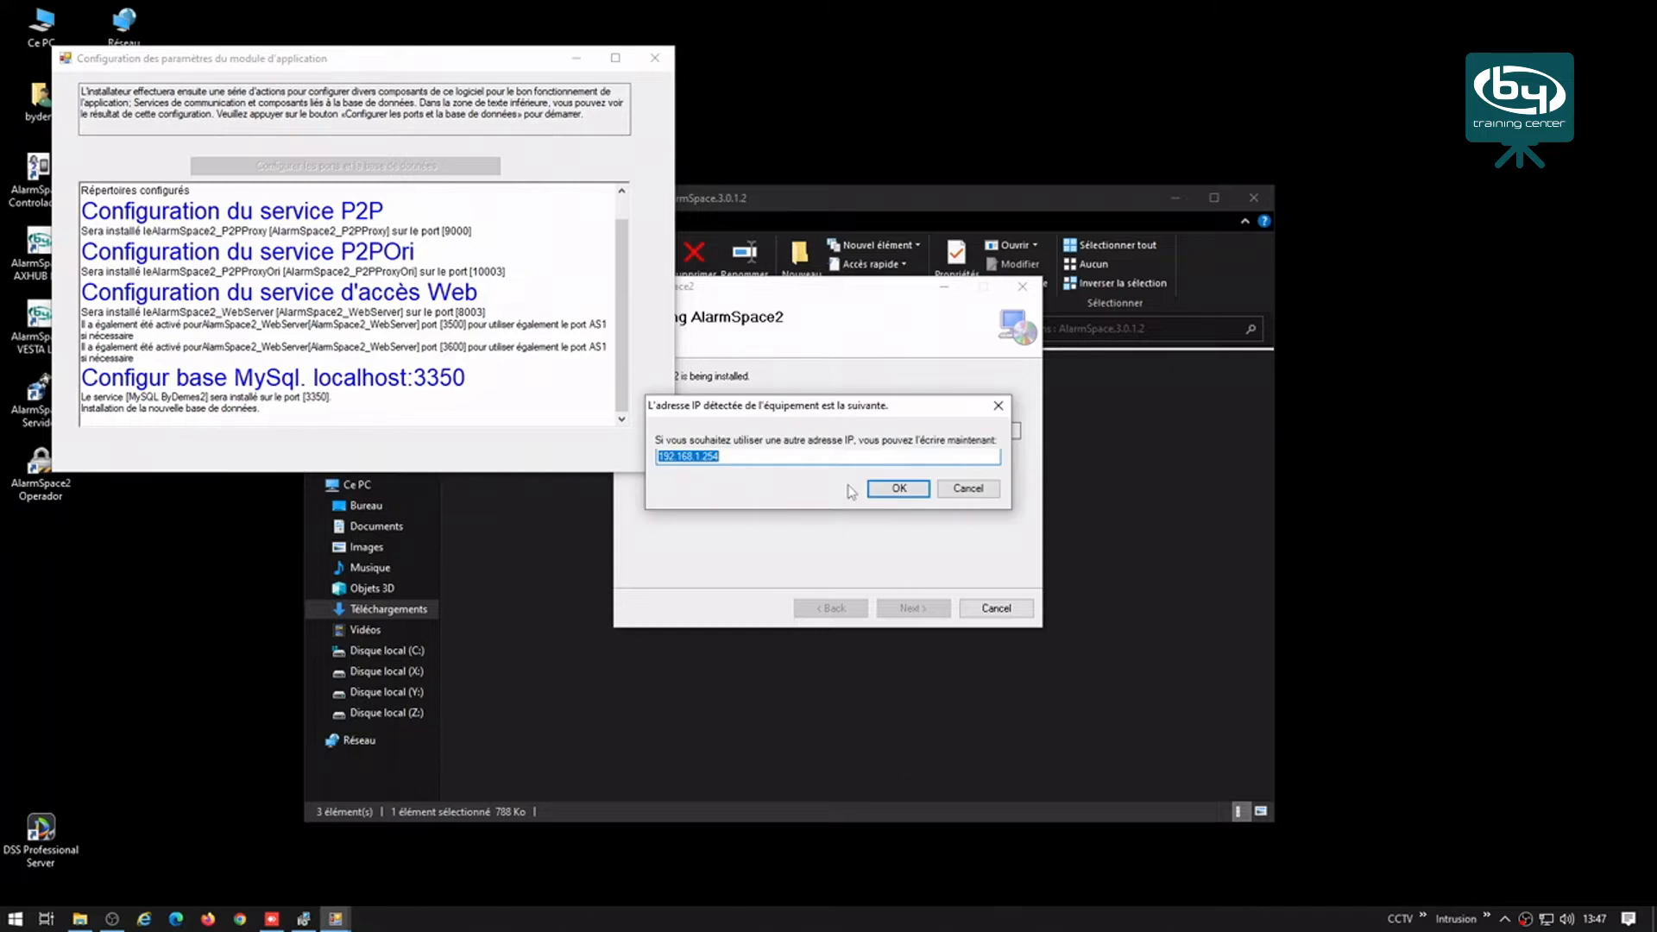
{"action": "left_click", "coordinate": [894, 494]}
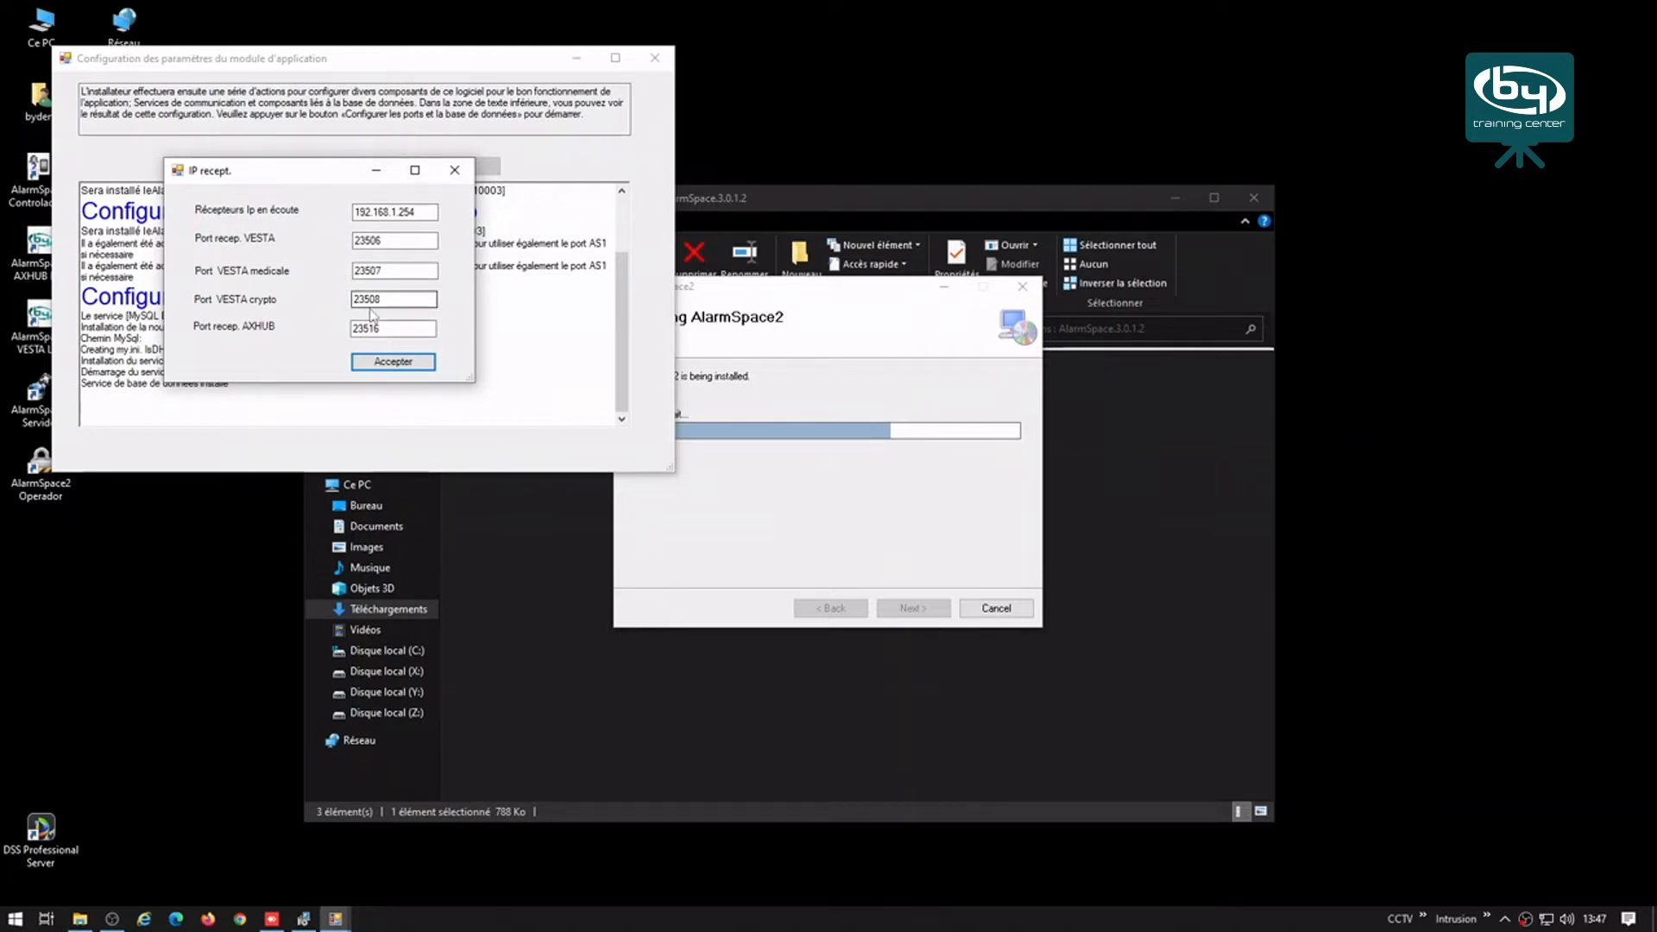
Step: Accept the receiver IP and port settings with the VESTA port at 23506
{"action": "double_click", "coordinate": [388, 243]}
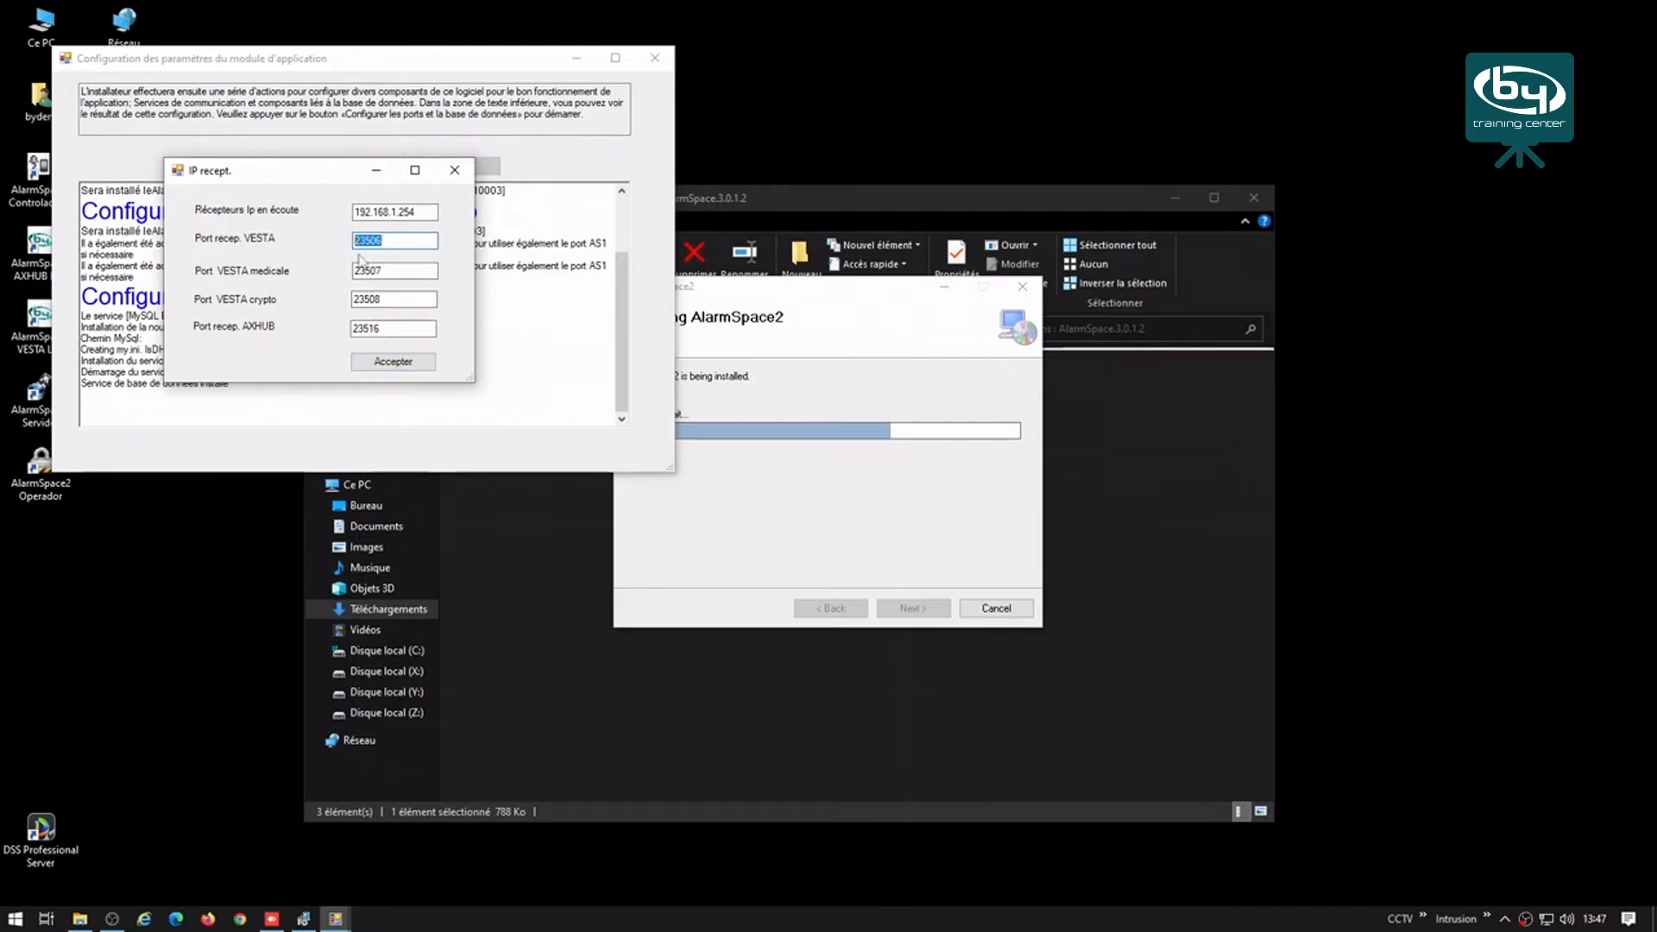
{"action": "left_click", "coordinate": [394, 362]}
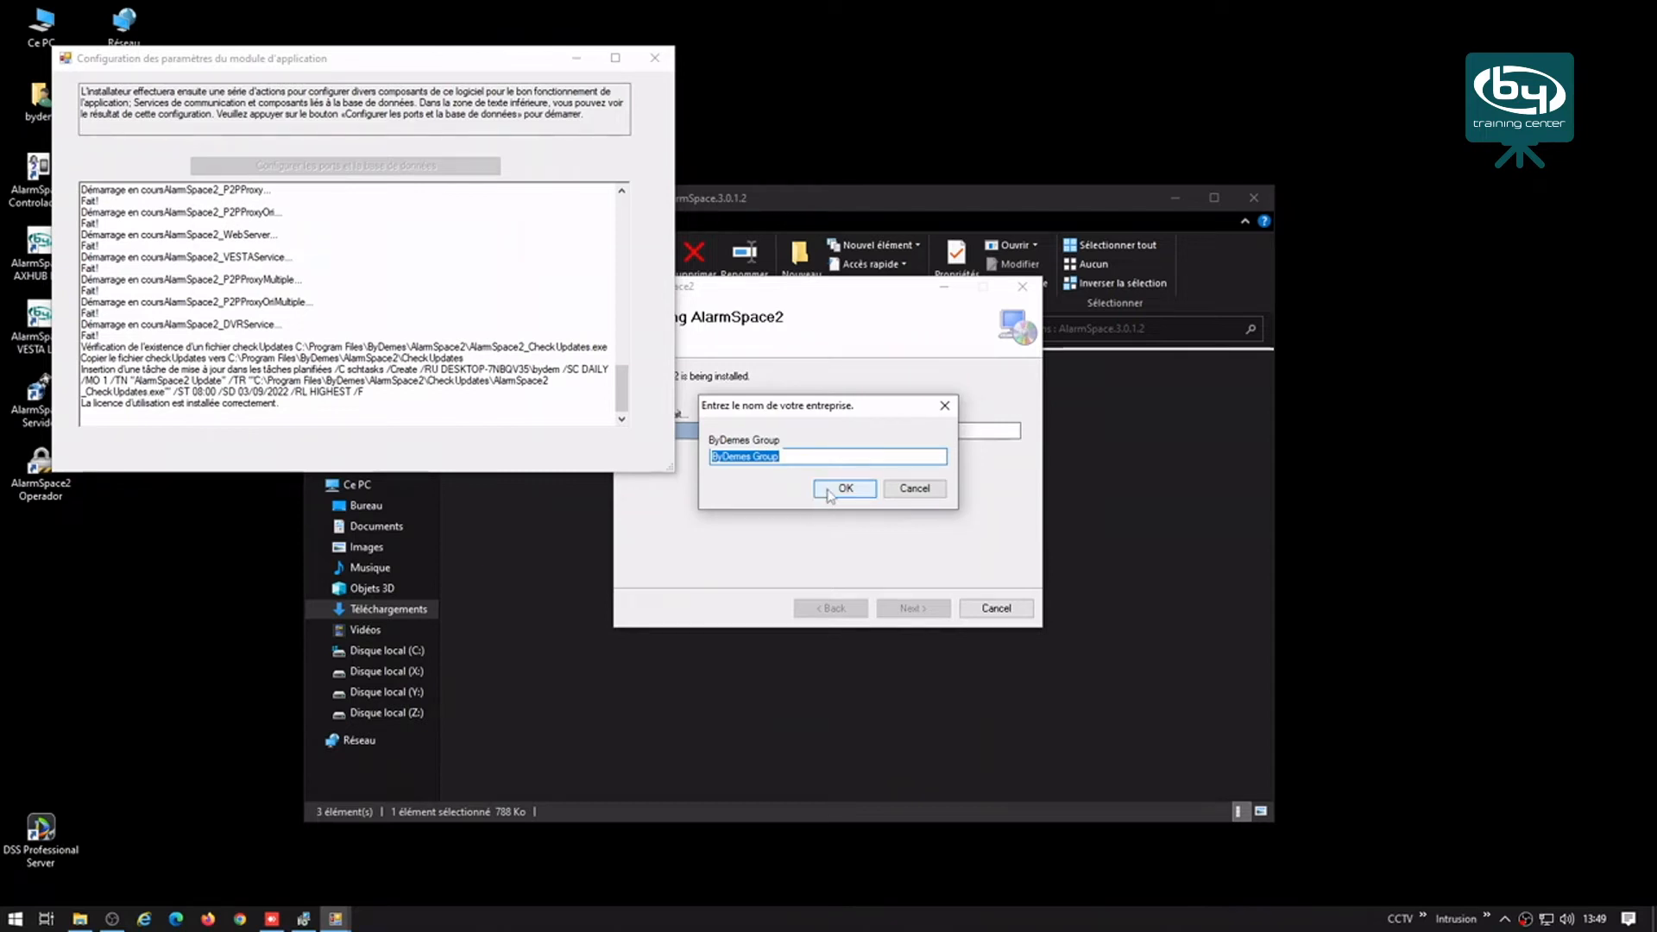
Step: Confirm ByDemes Group, enter the contact e-mail, choose Instalación Normal and acknowledge completion
{"action": "left_click", "coordinate": [828, 490]}
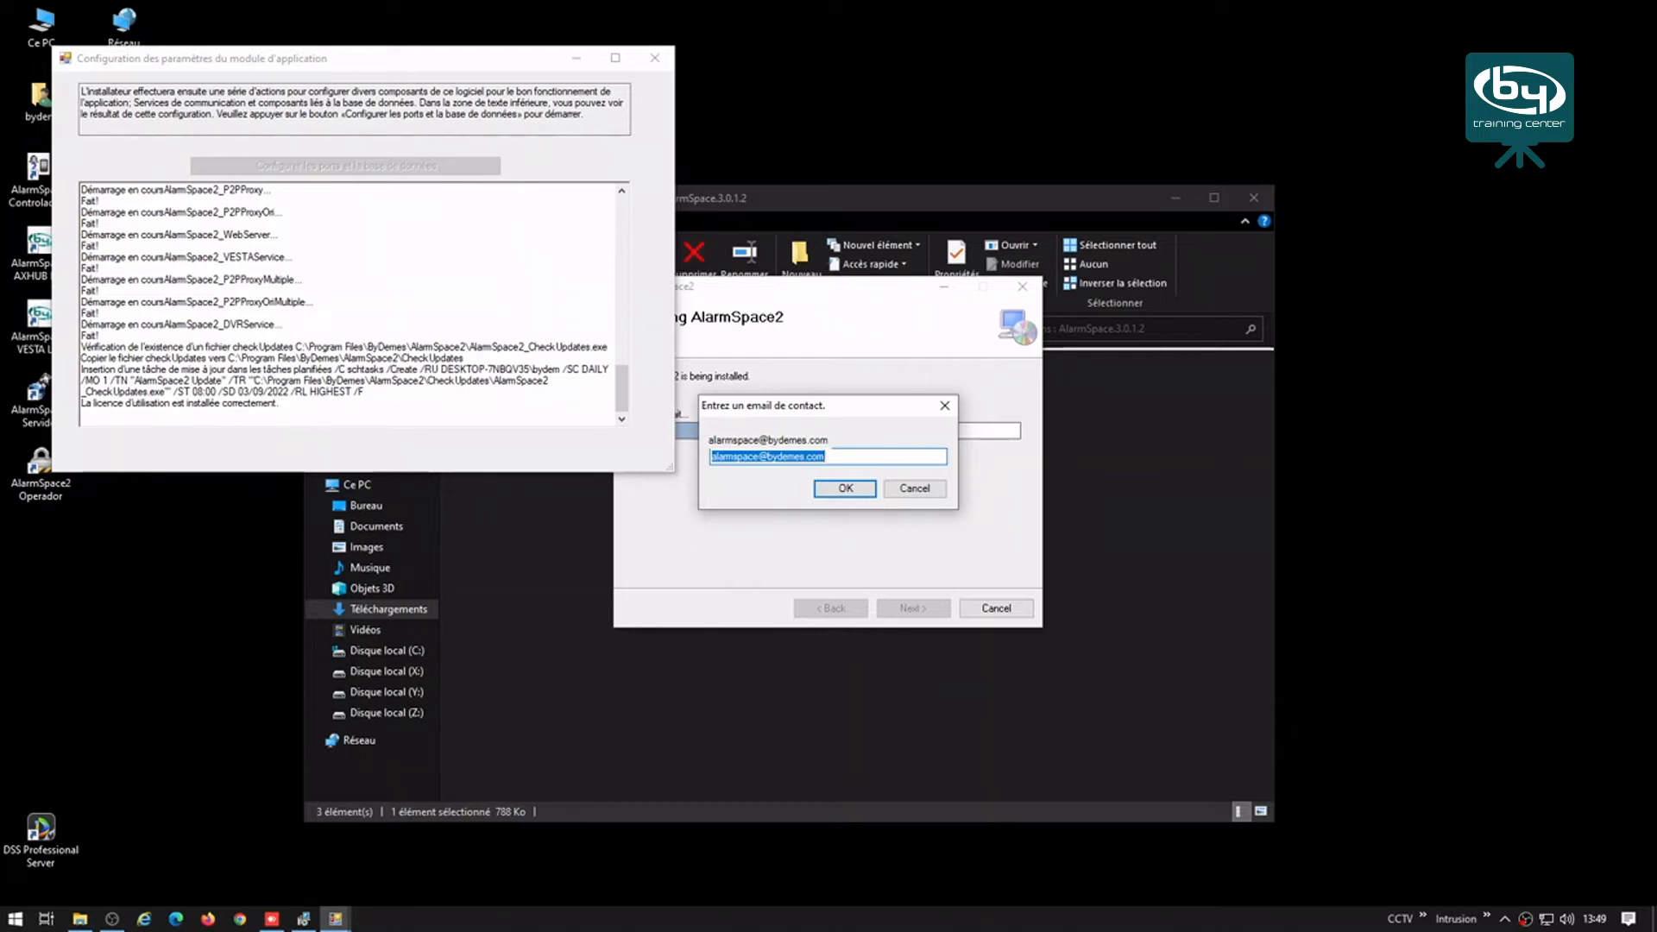
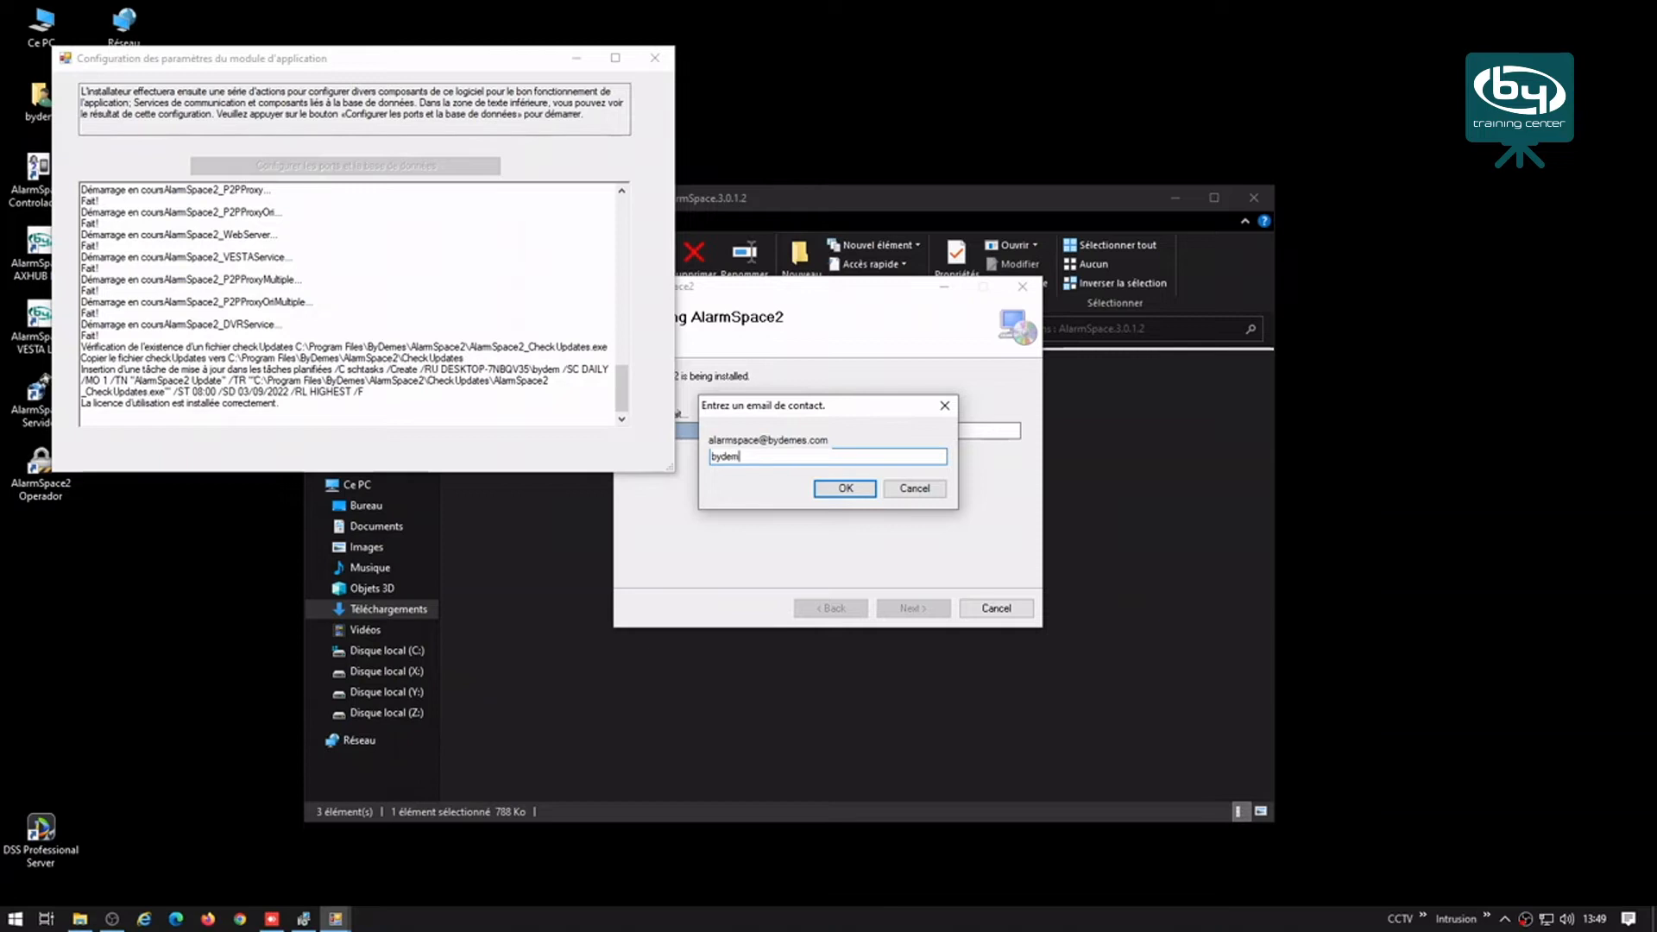
{"action": "left_click", "coordinate": [845, 488]}
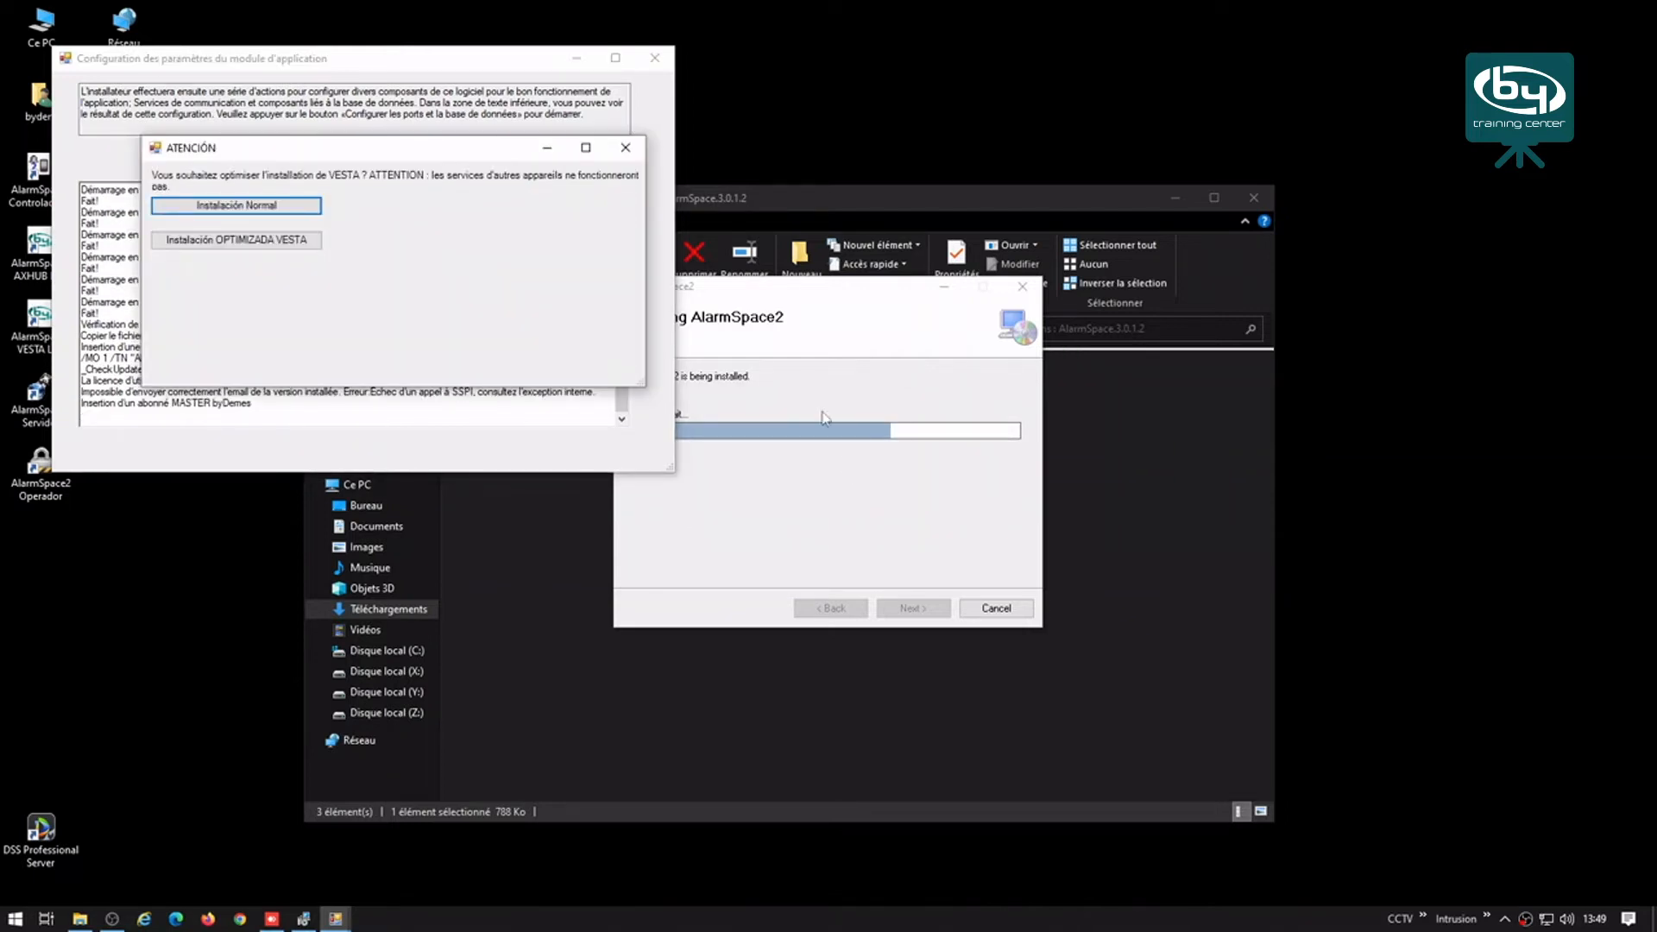
{"action": "left_click", "coordinate": [285, 214]}
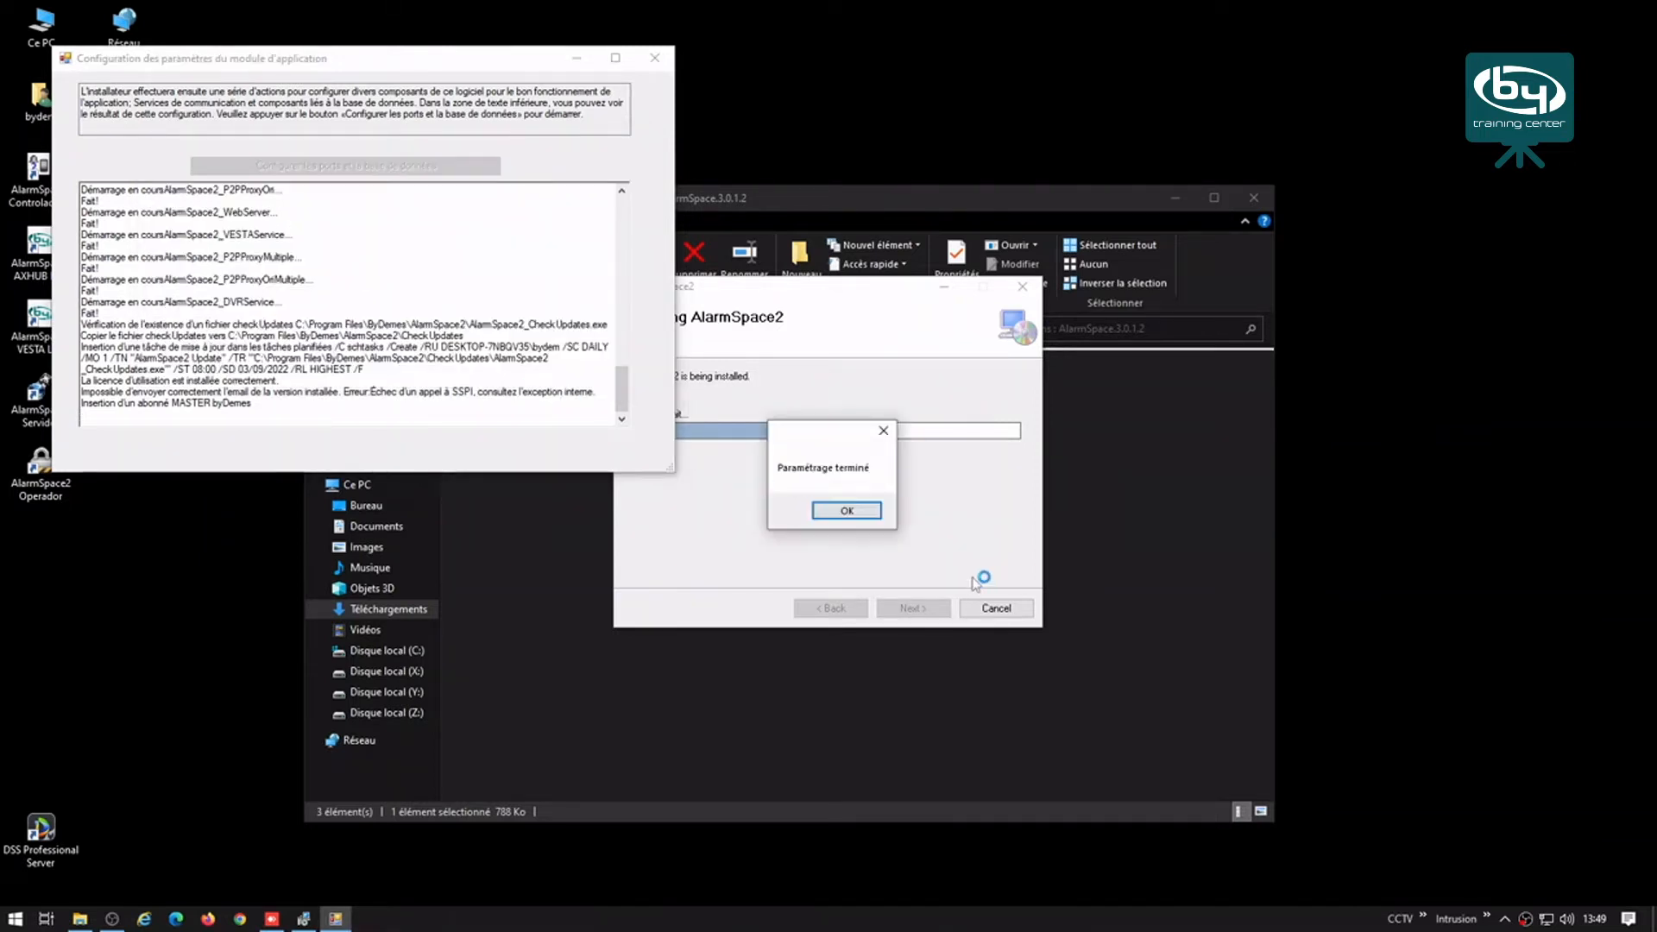
{"action": "left_click", "coordinate": [846, 511]}
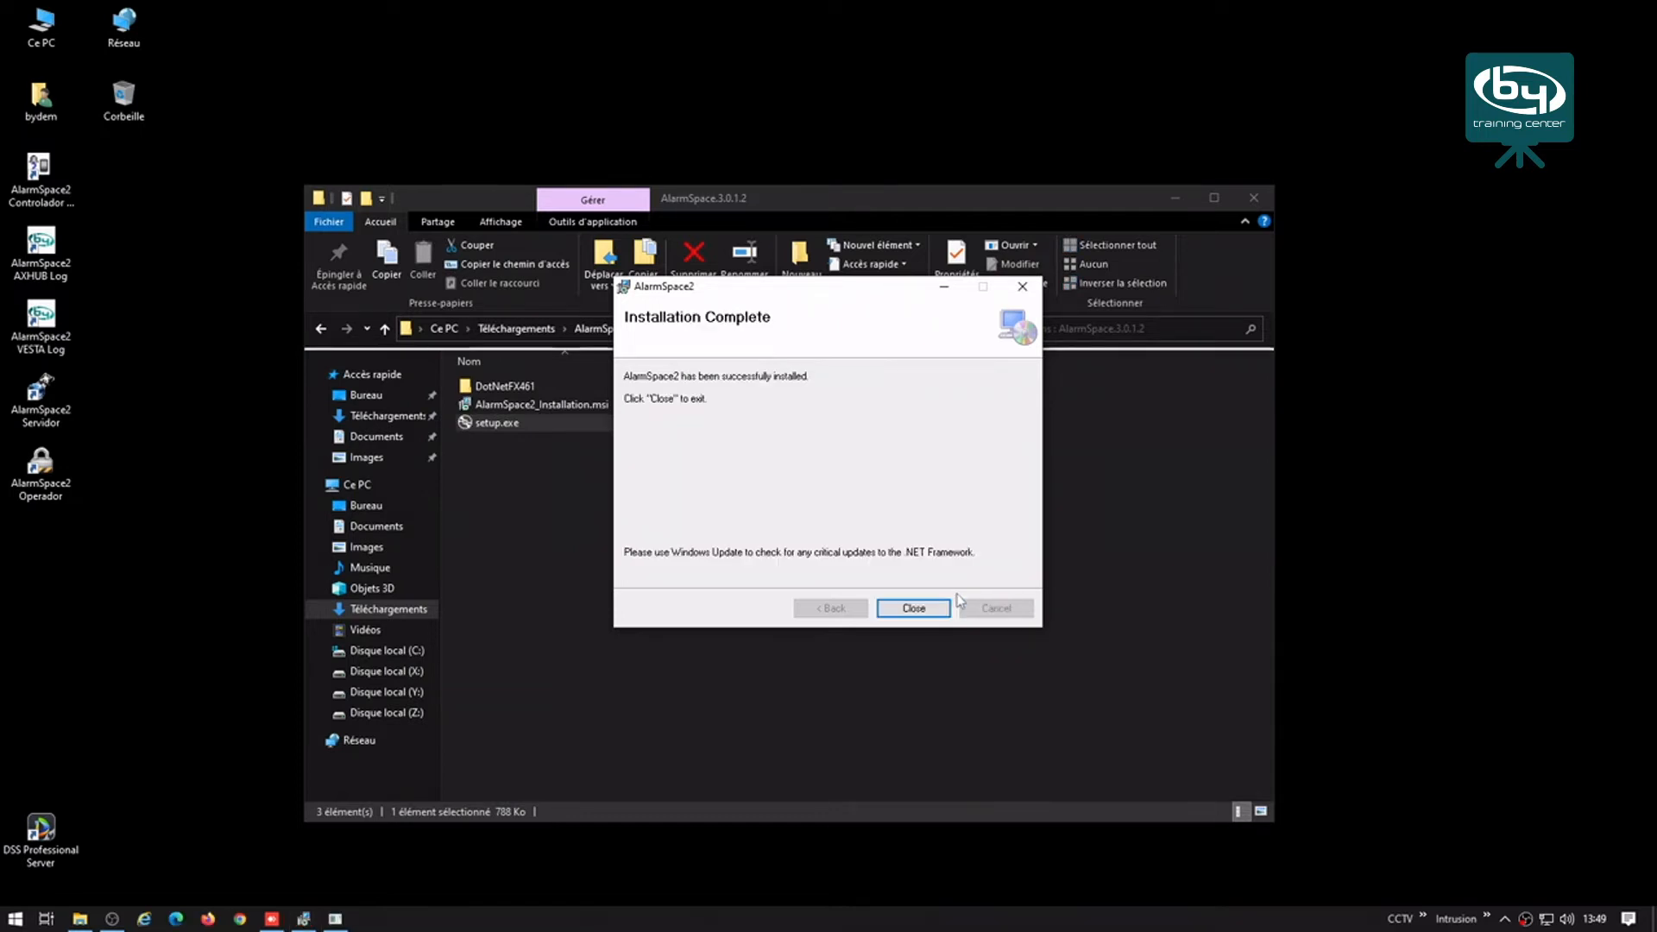
Step: Close the wizard, approve the ZeroTier install and allow network discovery for Lora Bydemes
{"action": "left_click", "coordinate": [912, 607]}
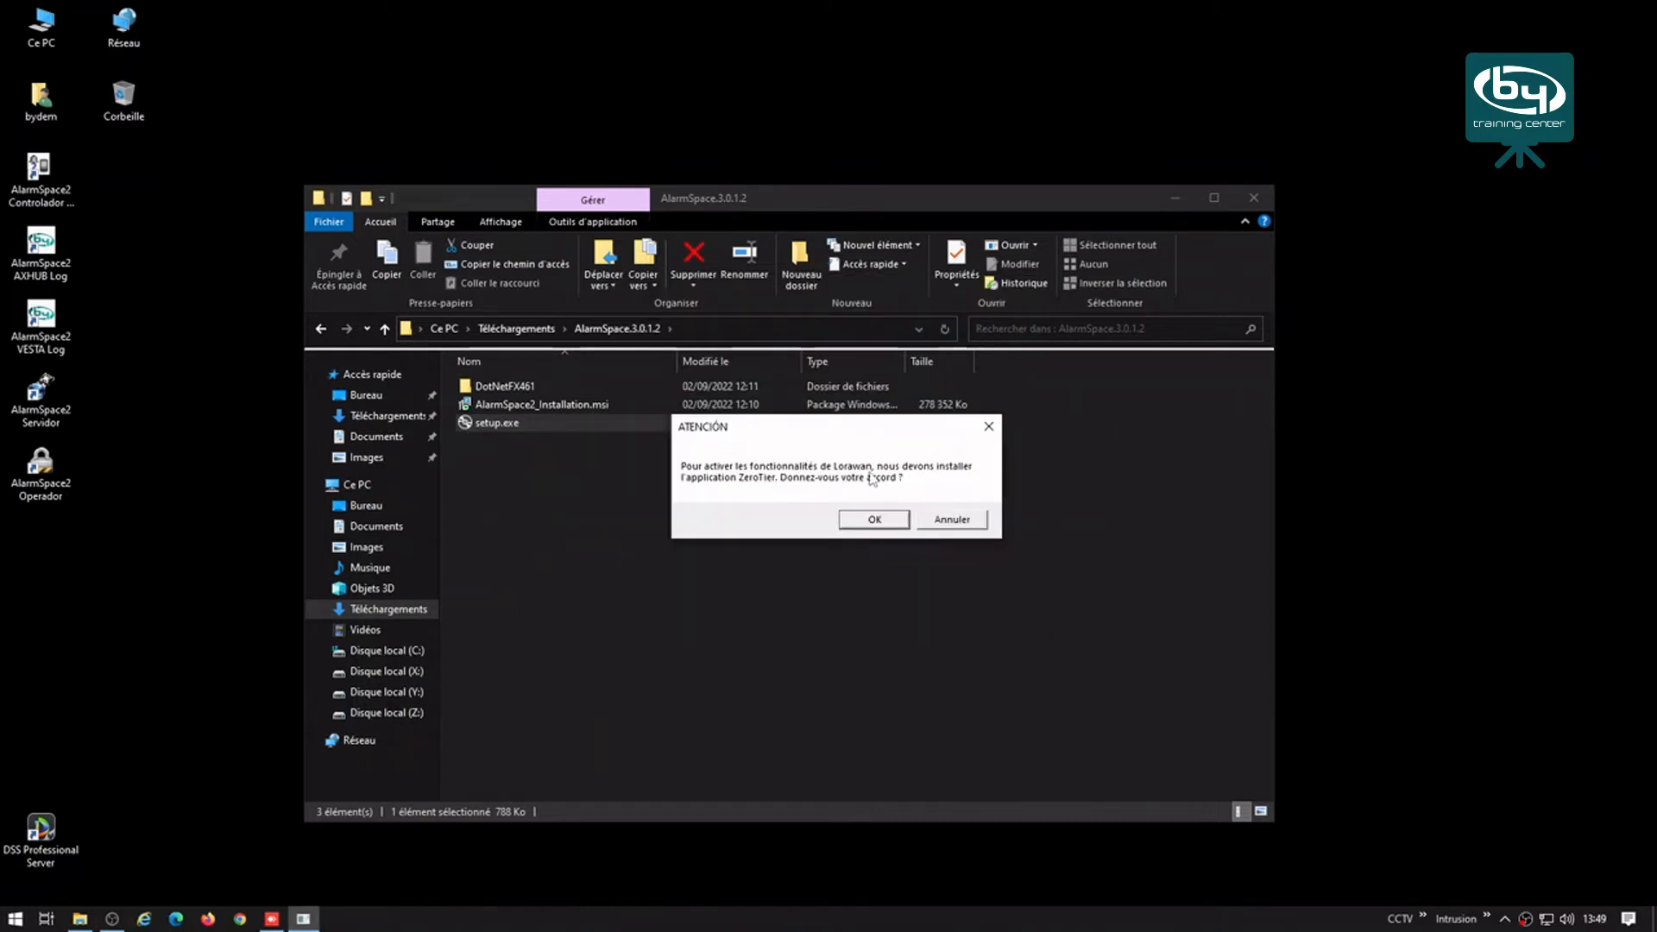
{"action": "left_click", "coordinate": [871, 528]}
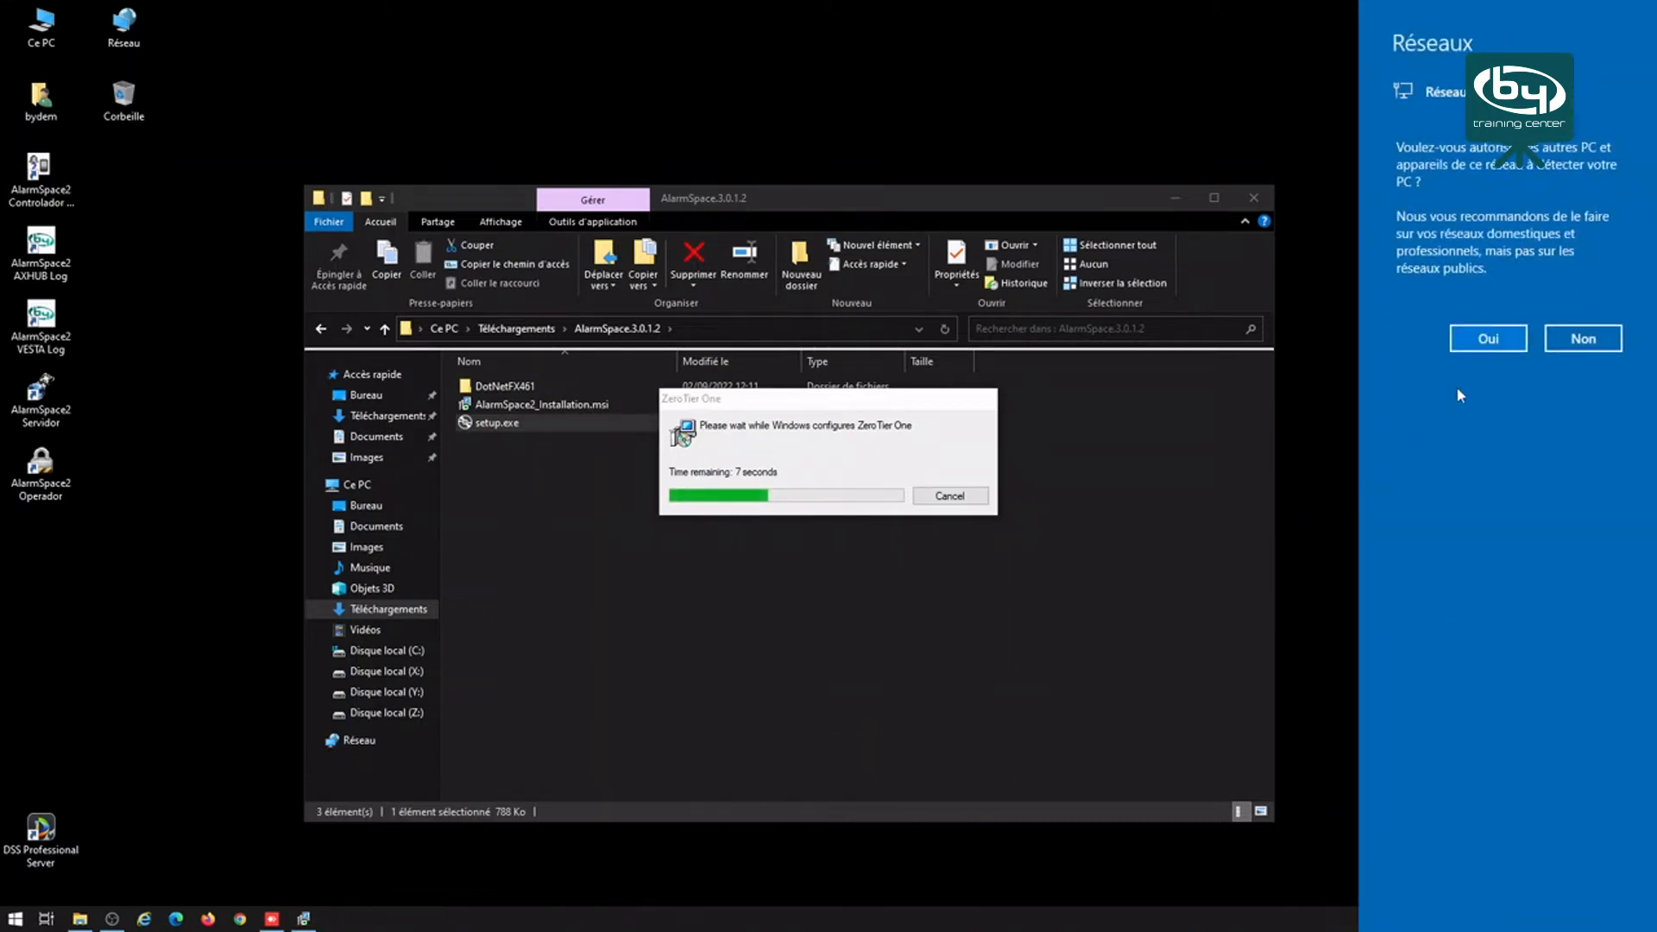
{"action": "left_click", "coordinate": [1510, 343]}
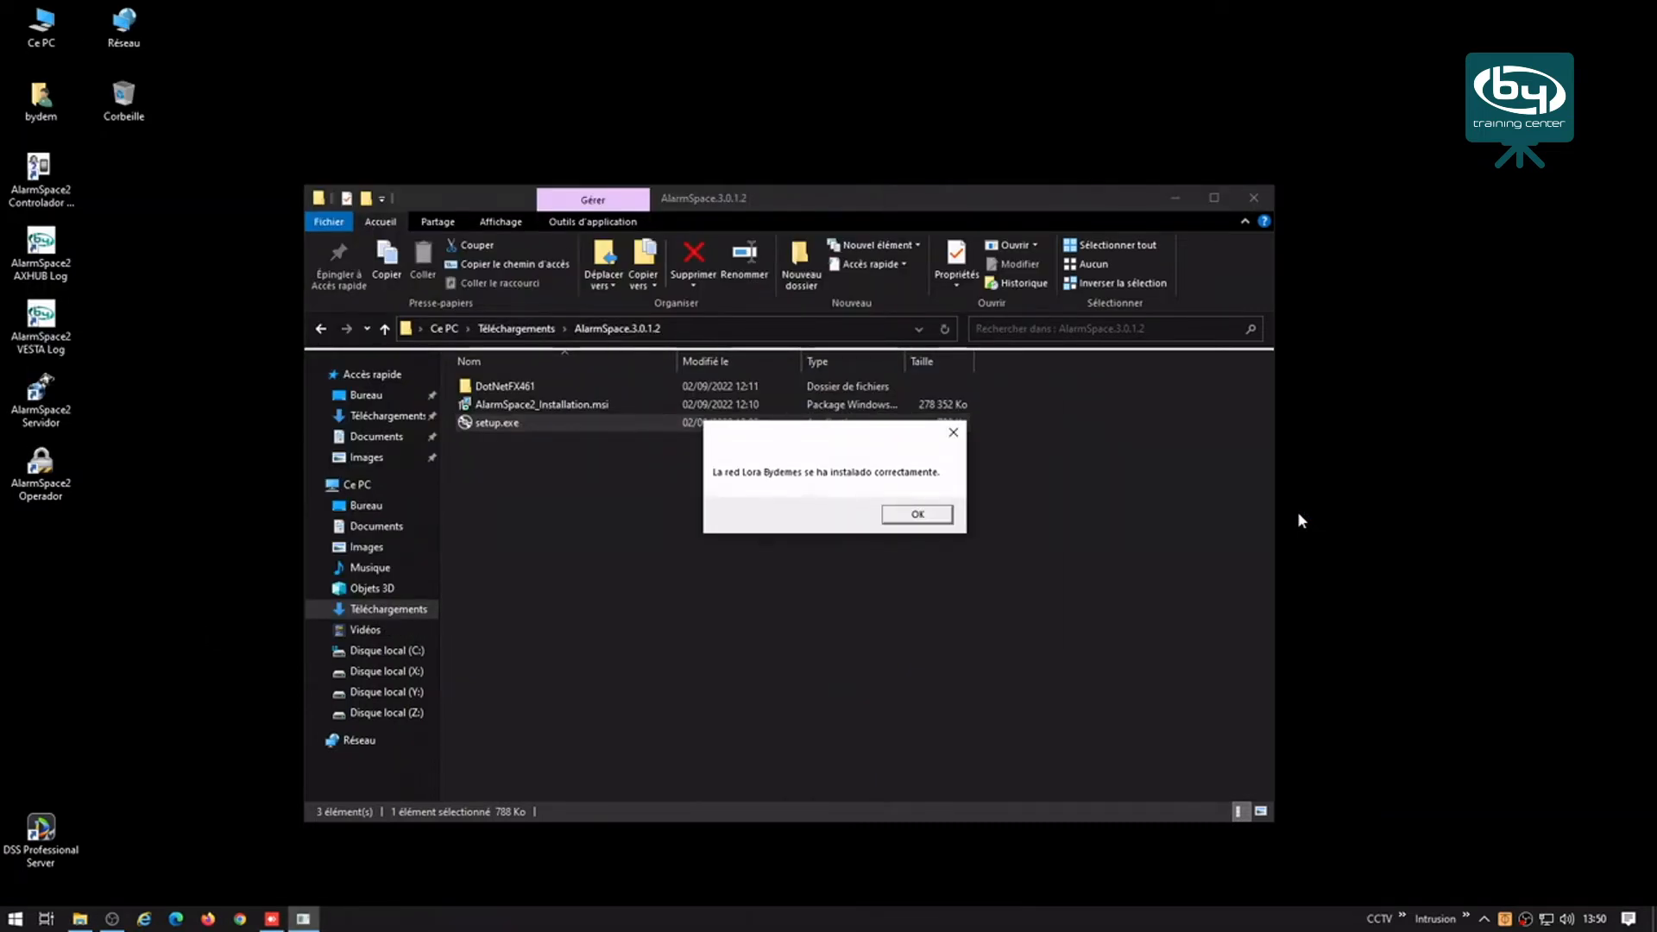
Step: Dismiss the Lora message, close the folder window, and arrange the AlarmSpace2 shortcuts mid-desktop
{"action": "left_click", "coordinate": [910, 519]}
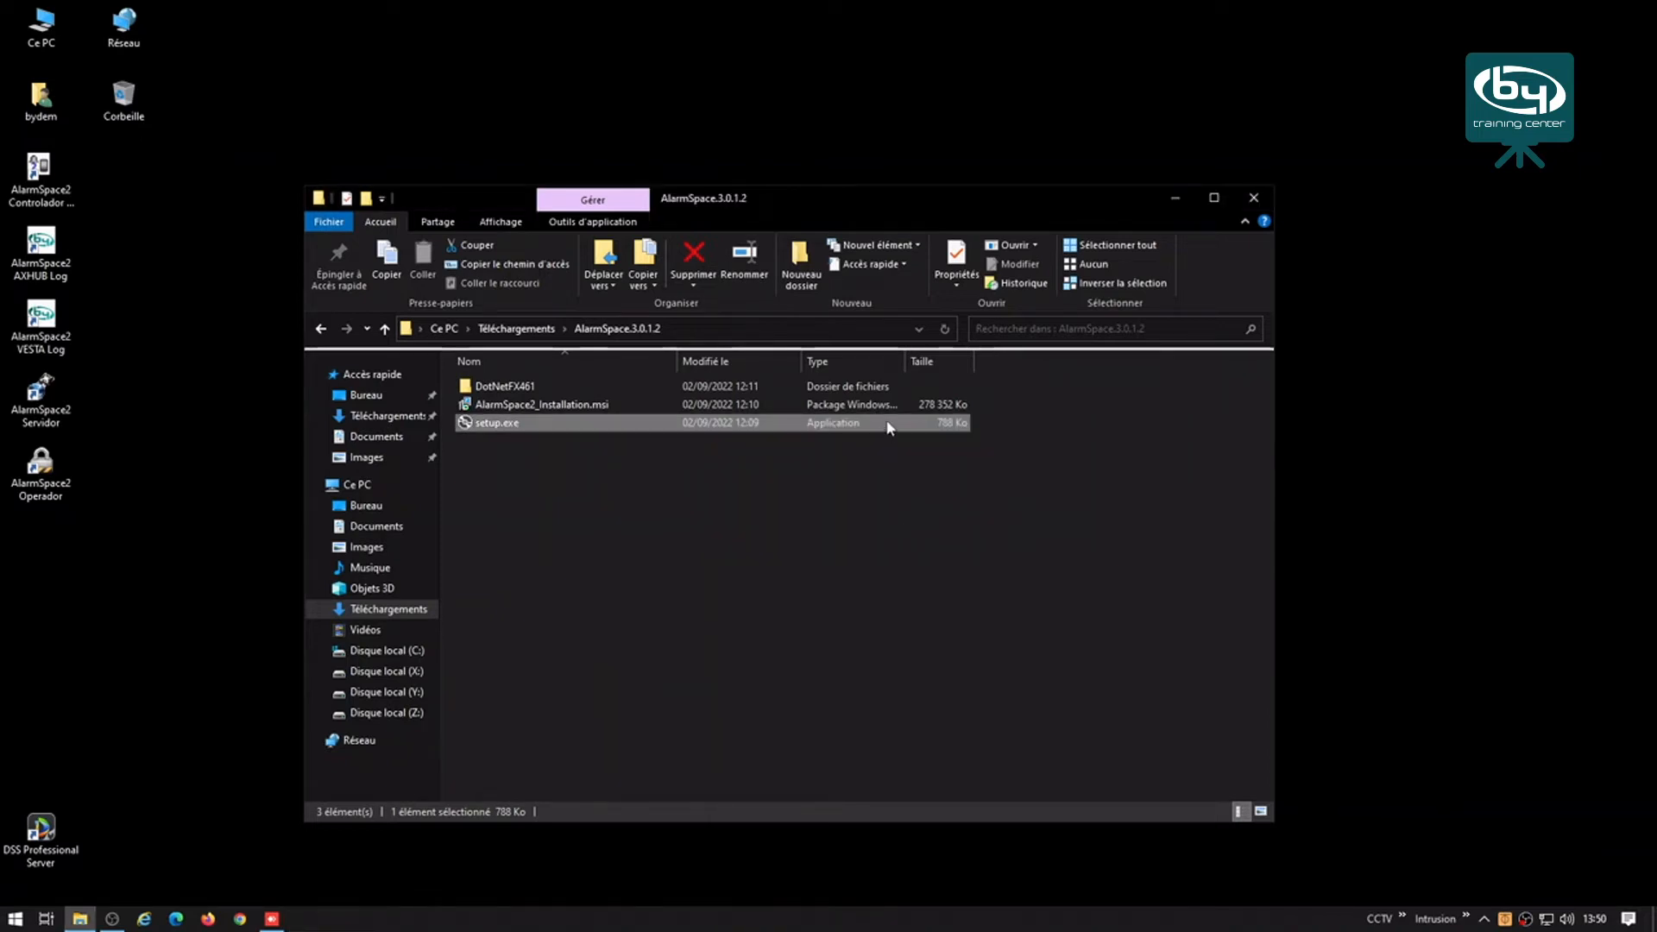
{"action": "left_click", "coordinate": [1254, 197]}
{"action": "left_click_drag", "start_coordinate": [182, 561], "coordinate": [610, 225]}
{"action": "left_click", "coordinate": [708, 421]}
{"action": "left_click_drag", "start_coordinate": [623, 395], "coordinate": [969, 407]}
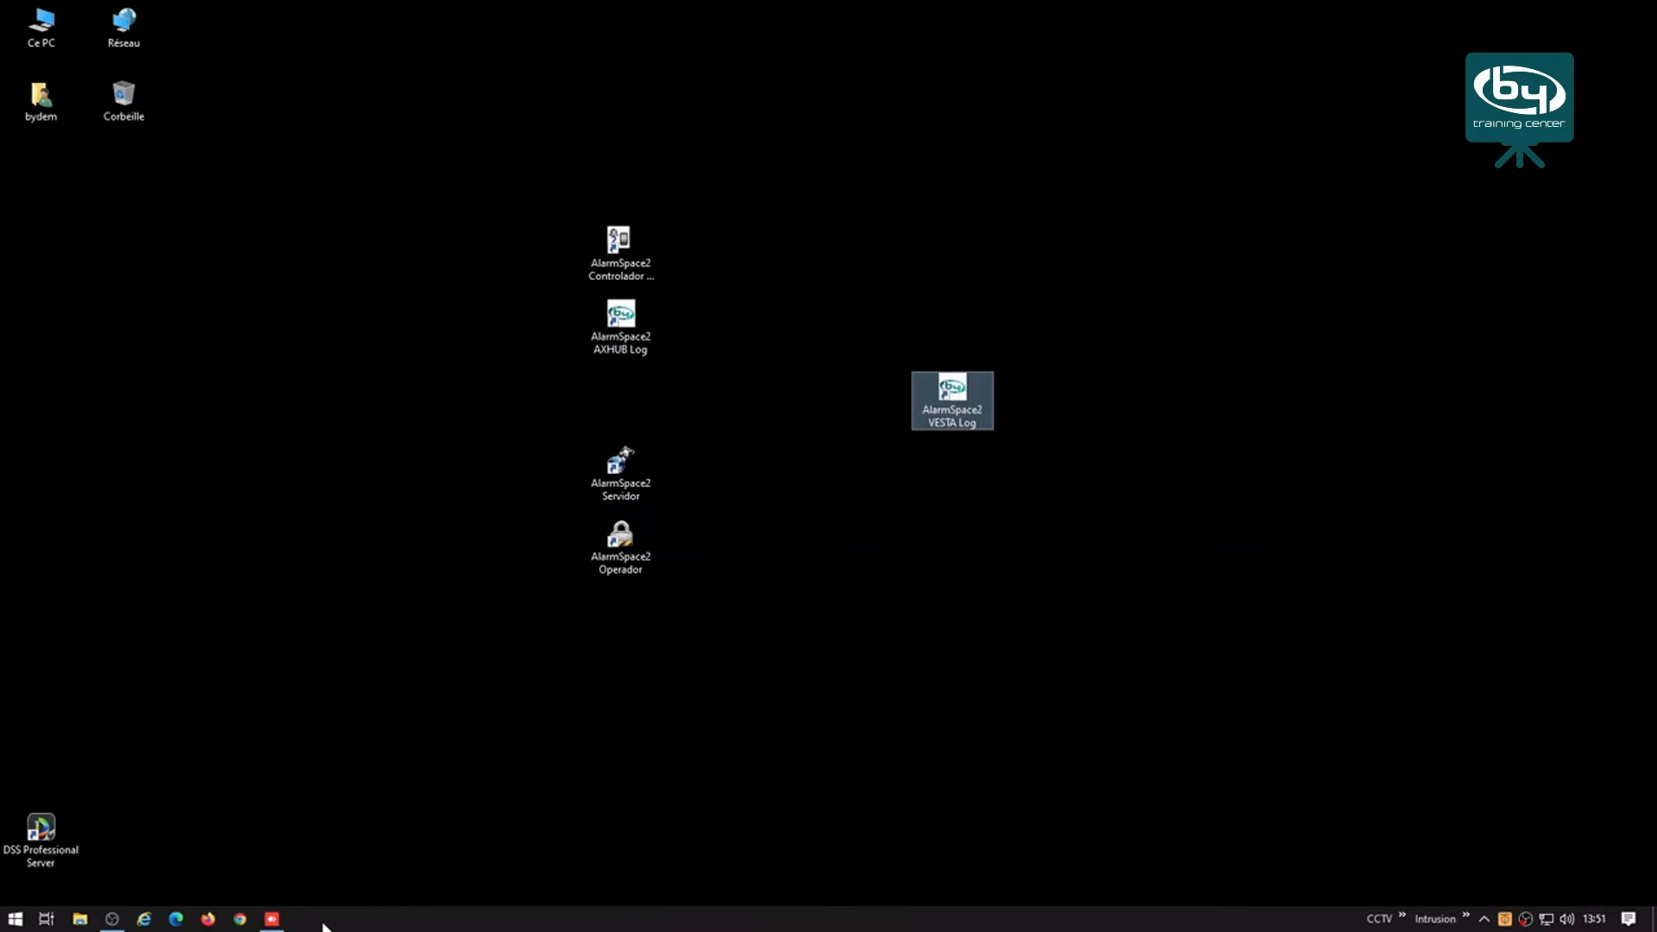
{"action": "left_click", "coordinate": [241, 920]}
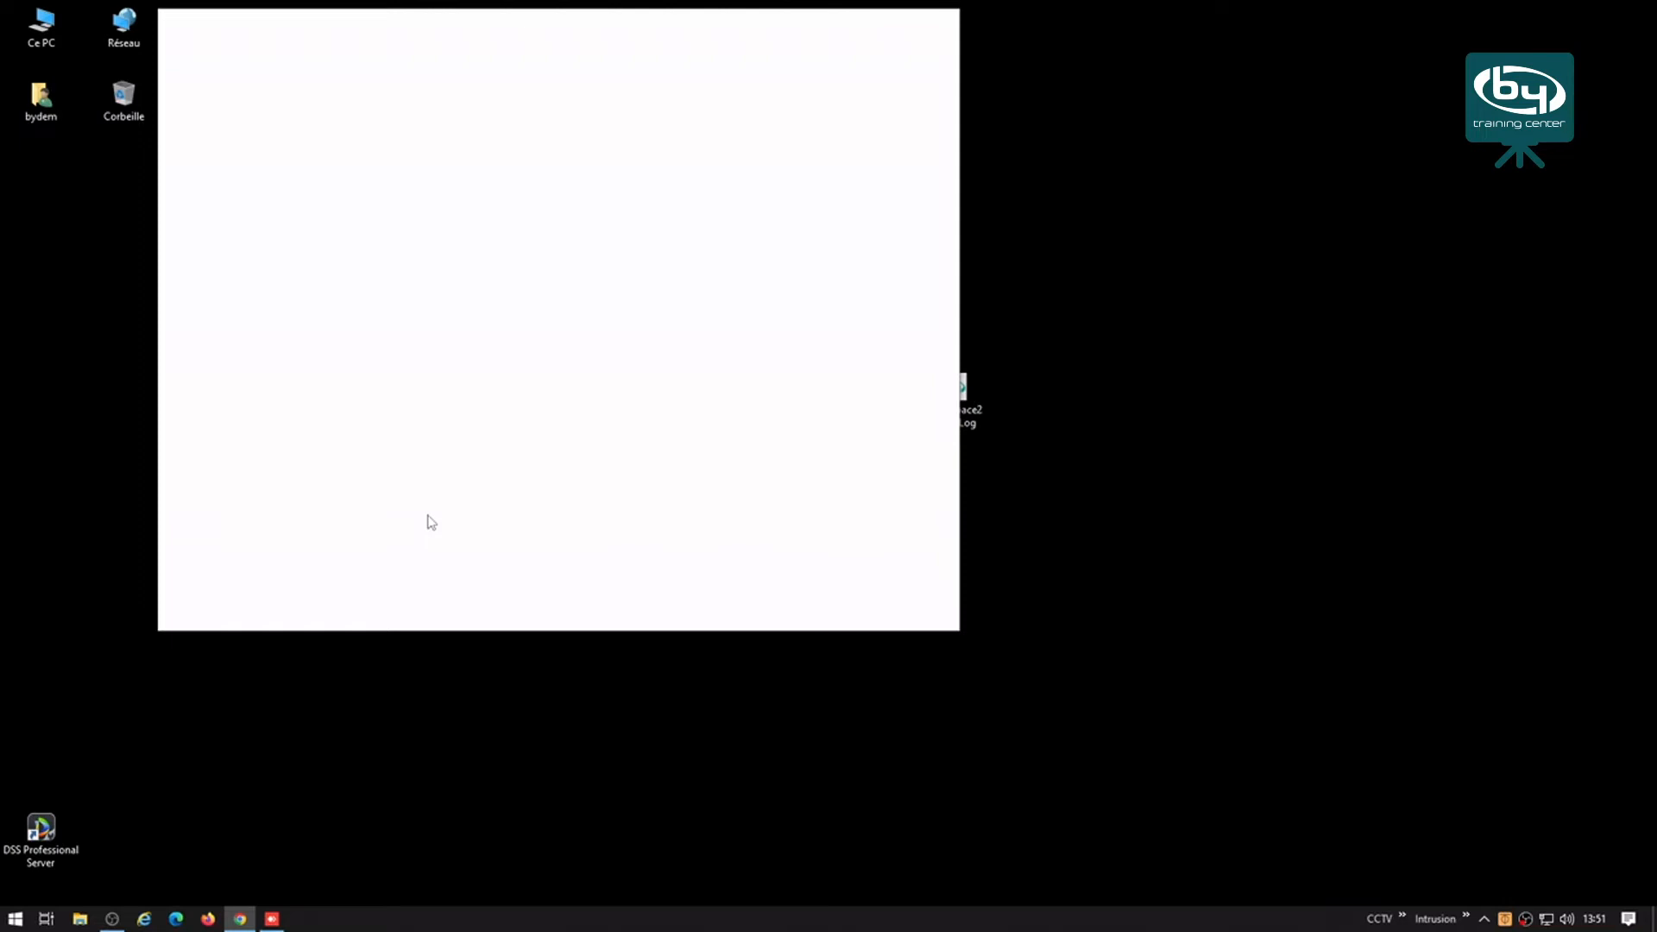
Step: Search 'mon ip', select the public IP shown on mon-ip.com, then close Chrome
{"action": "type", "text": "mon ip"}
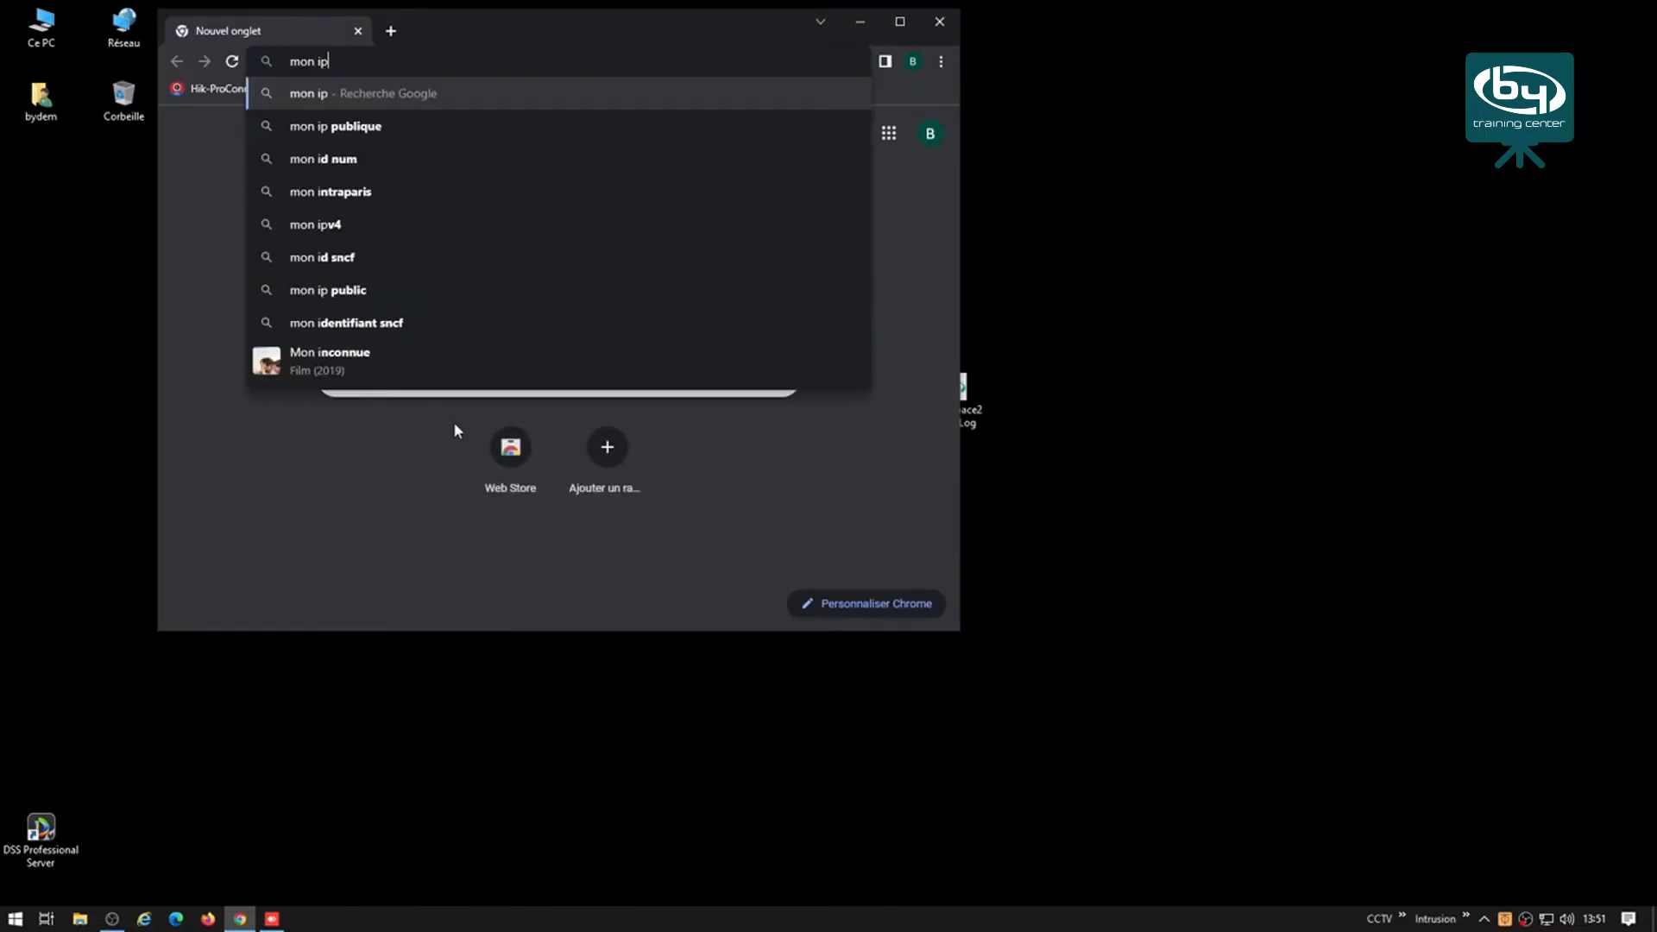
{"action": "key", "text": "Return"}
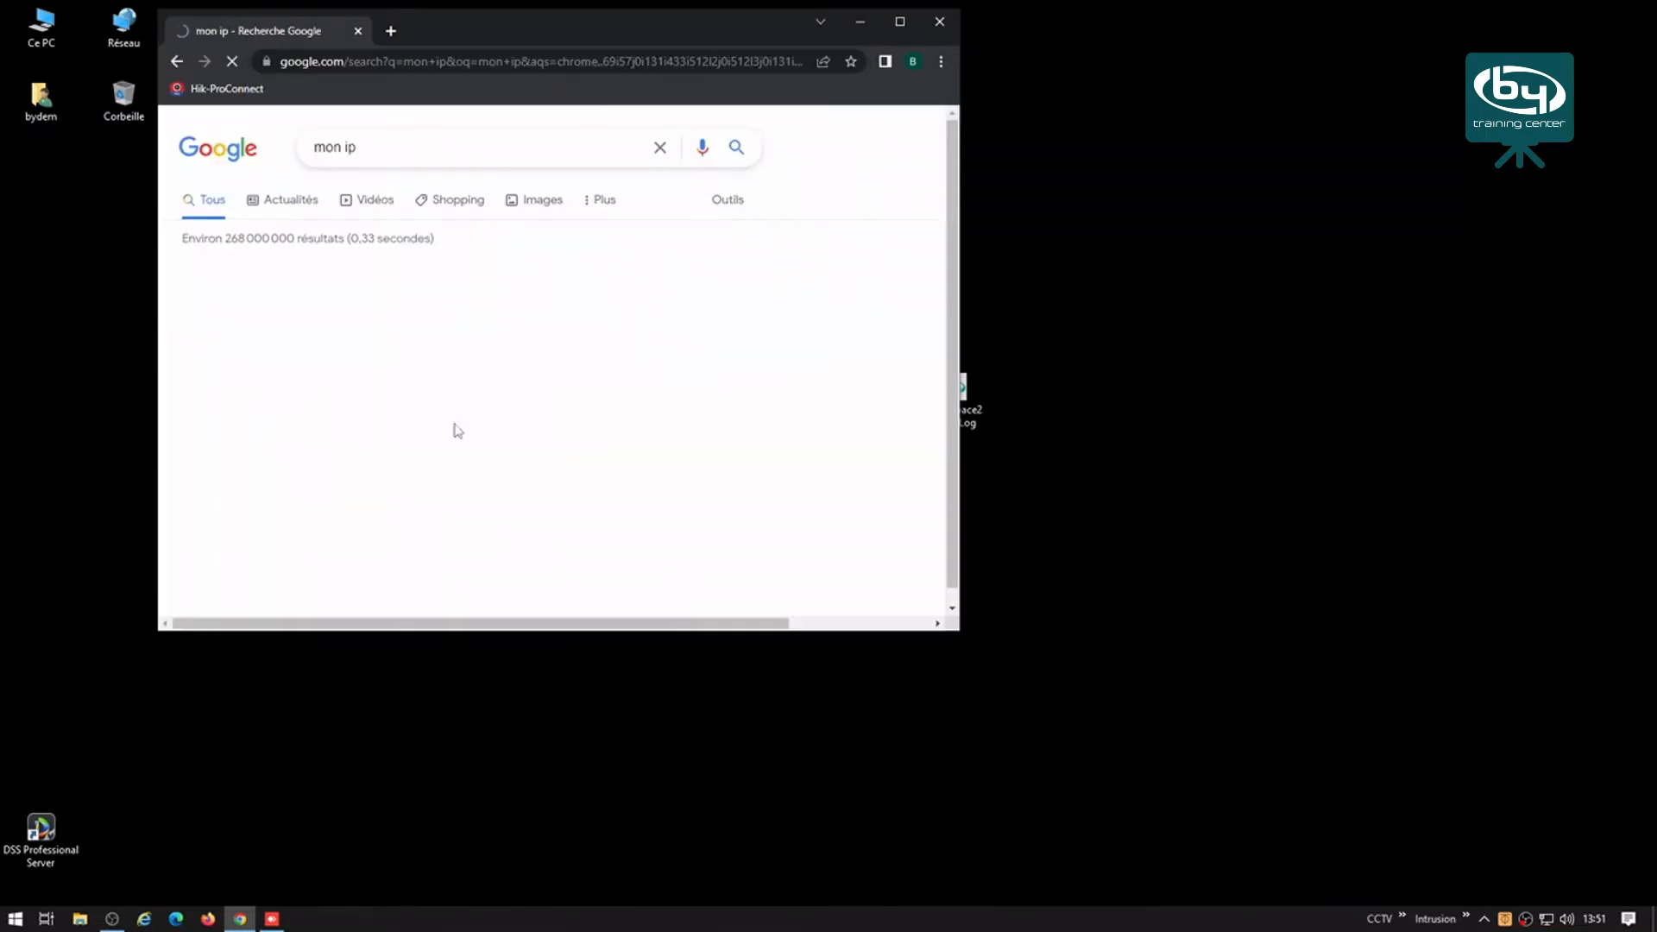
{"action": "left_click", "coordinate": [300, 296]}
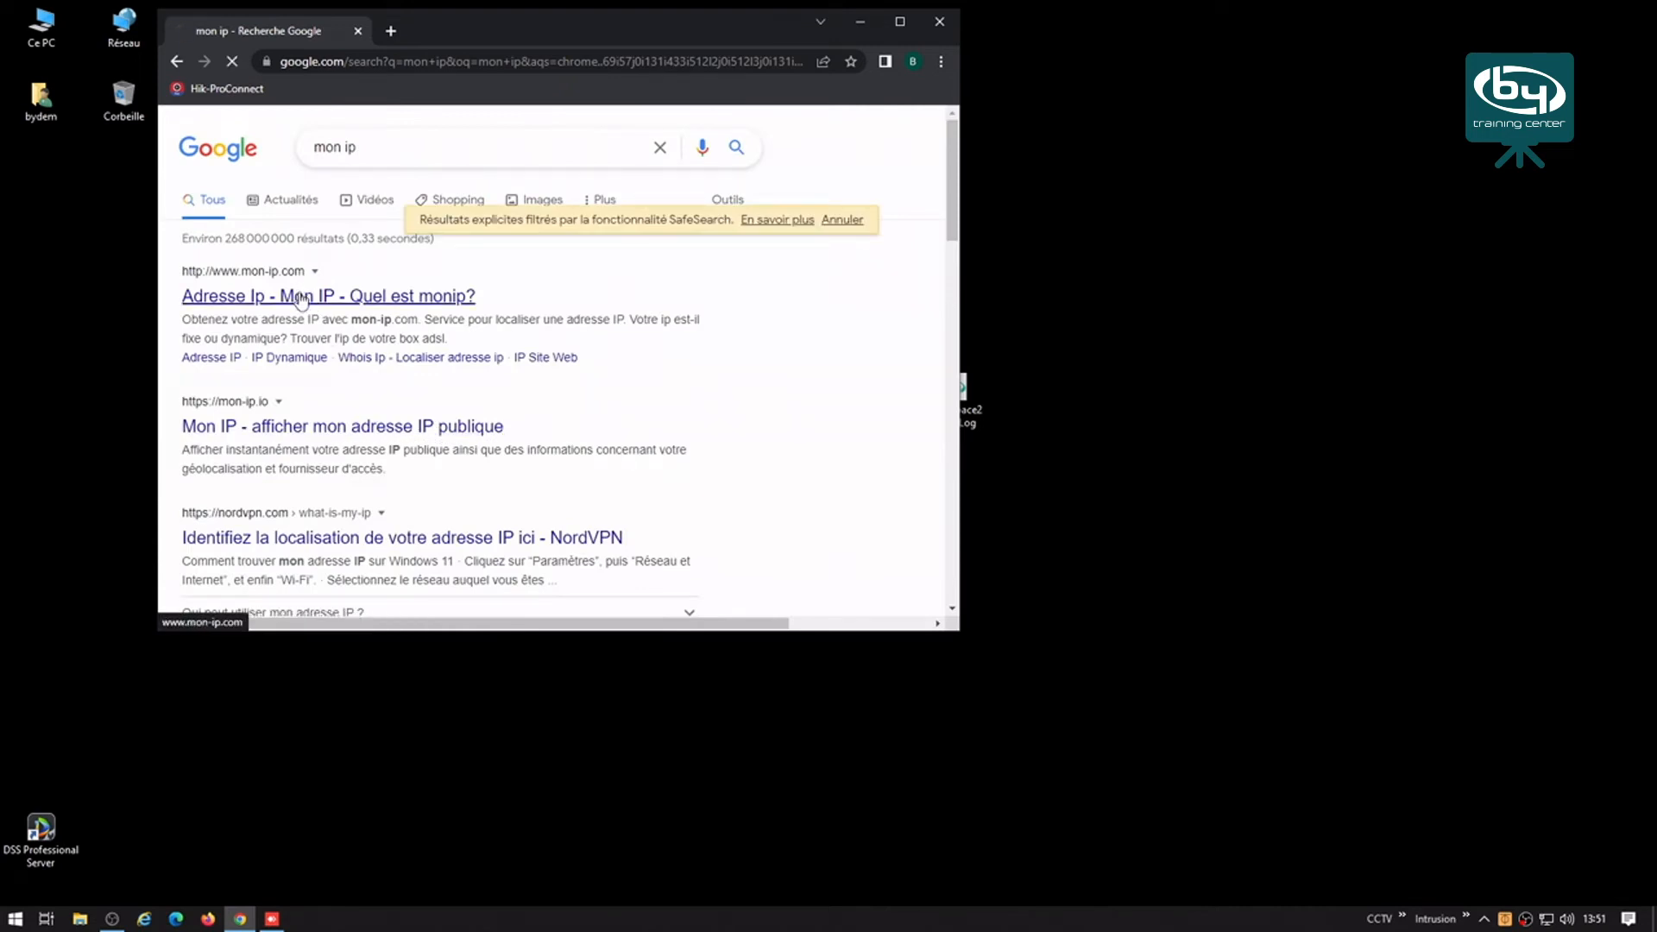
{"action": "left_click_drag", "start_coordinate": [471, 364], "coordinate": [618, 361]}
{"action": "key", "text": "ctrl+c"}
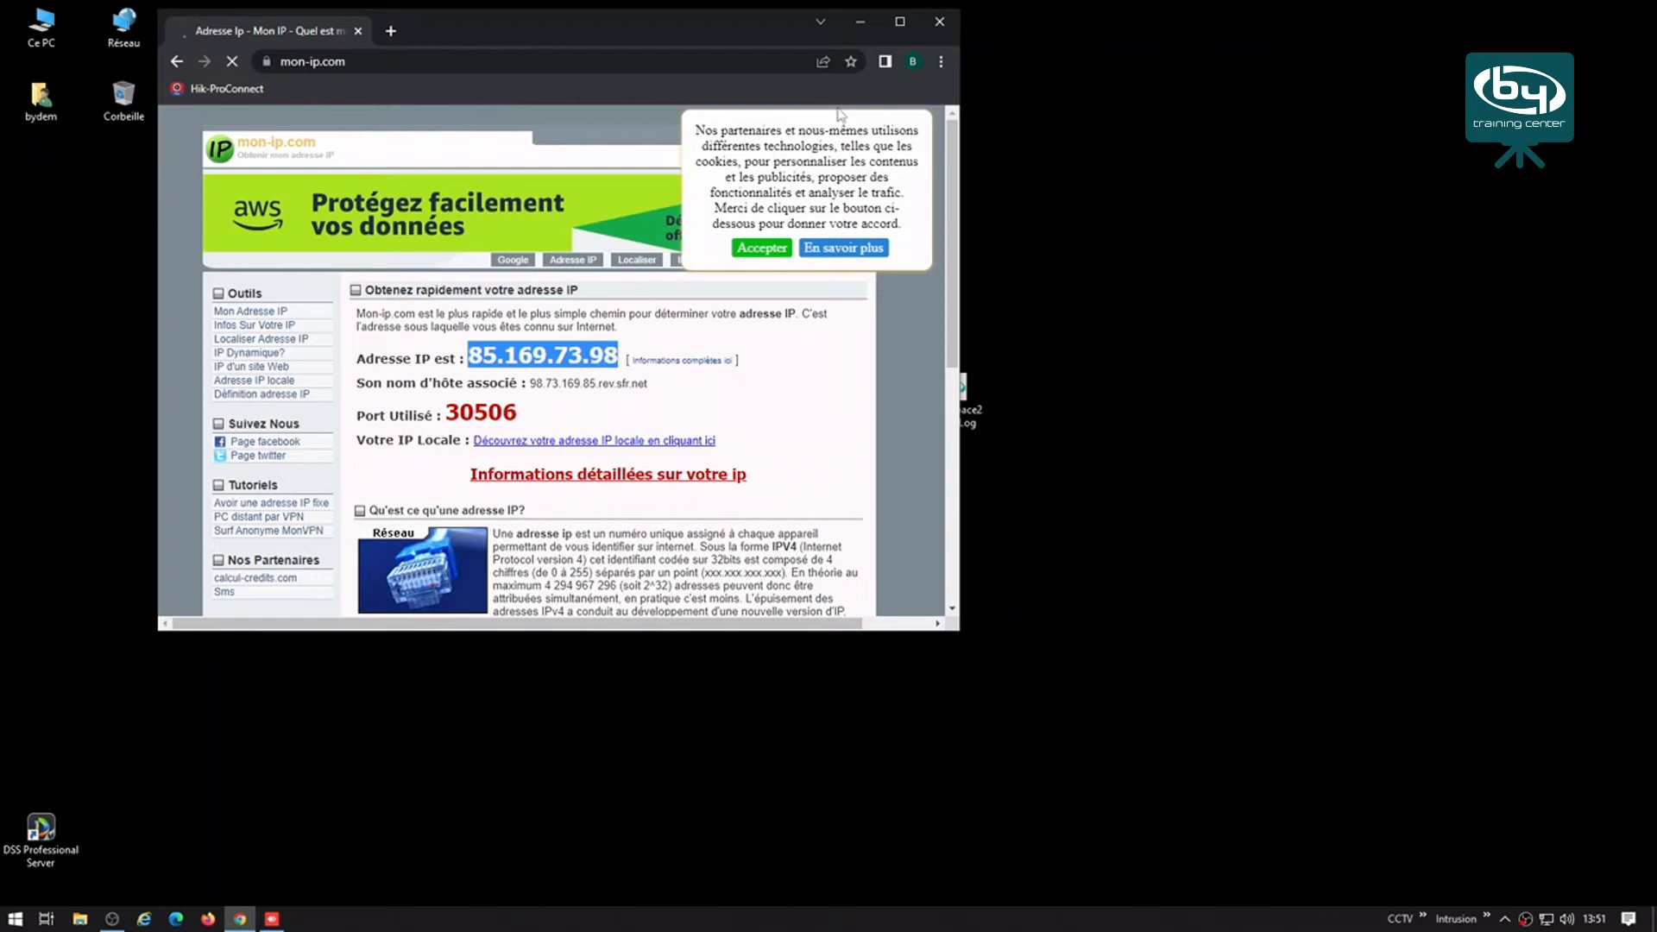
{"action": "left_click", "coordinate": [939, 21]}
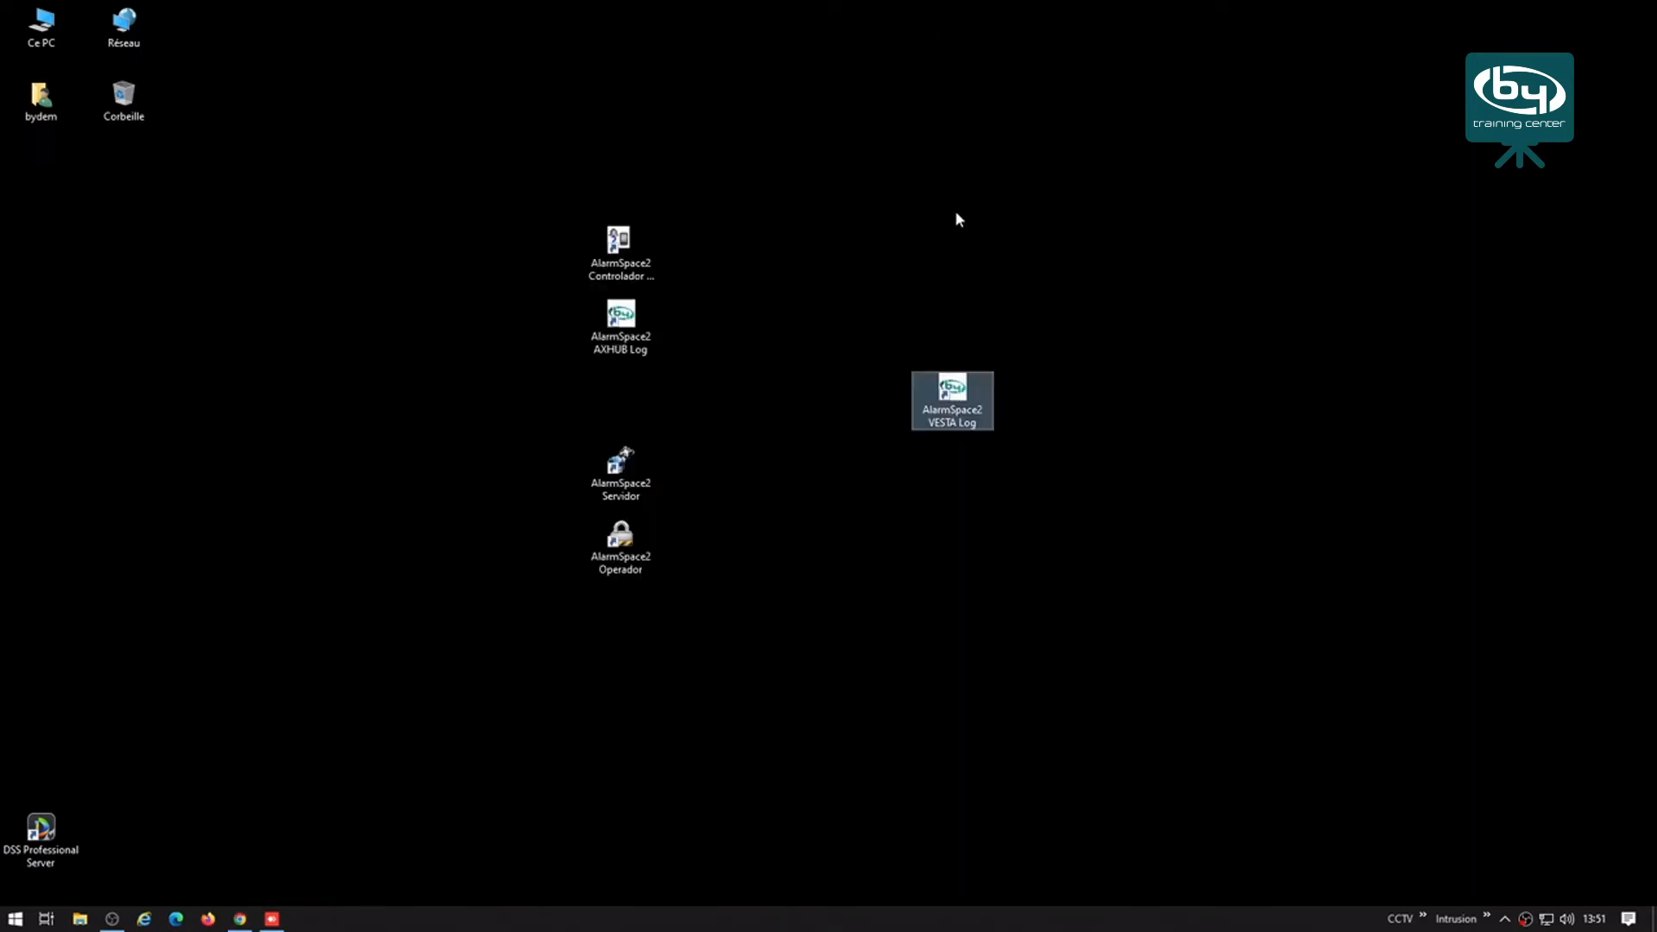
Step: Launch AlarmSpace2 VESTA Log maximized and show its Config. VESTA list (192.168.1.254, port 23506)
{"action": "double_click", "coordinate": [970, 397]}
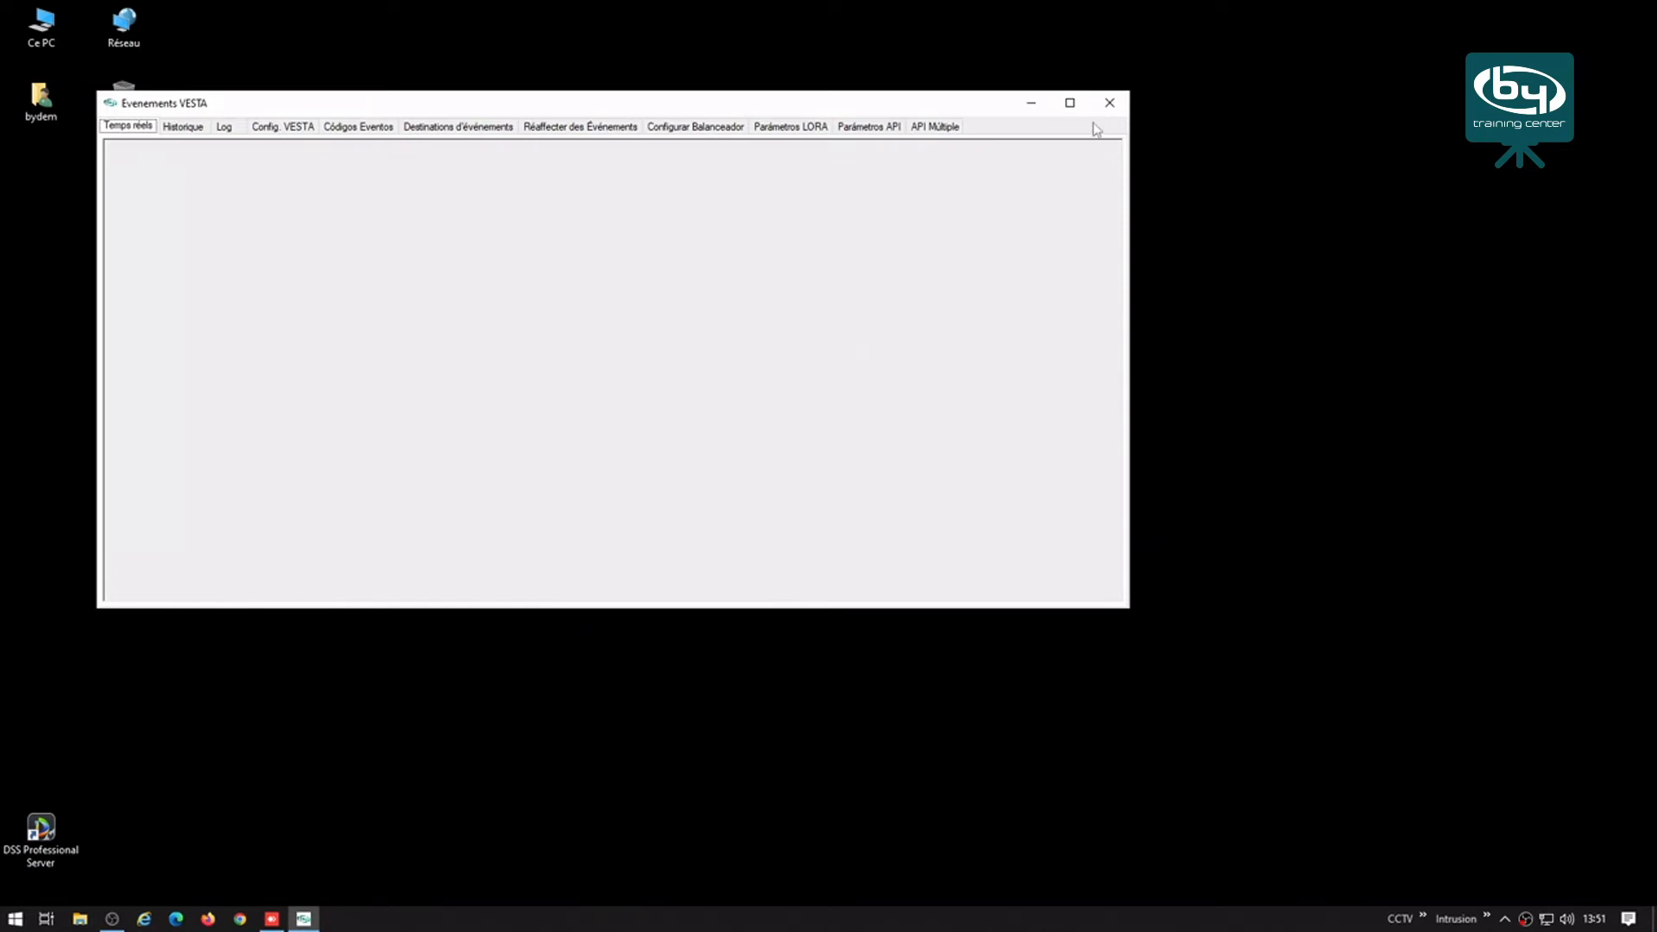
{"action": "left_click", "coordinate": [1070, 103]}
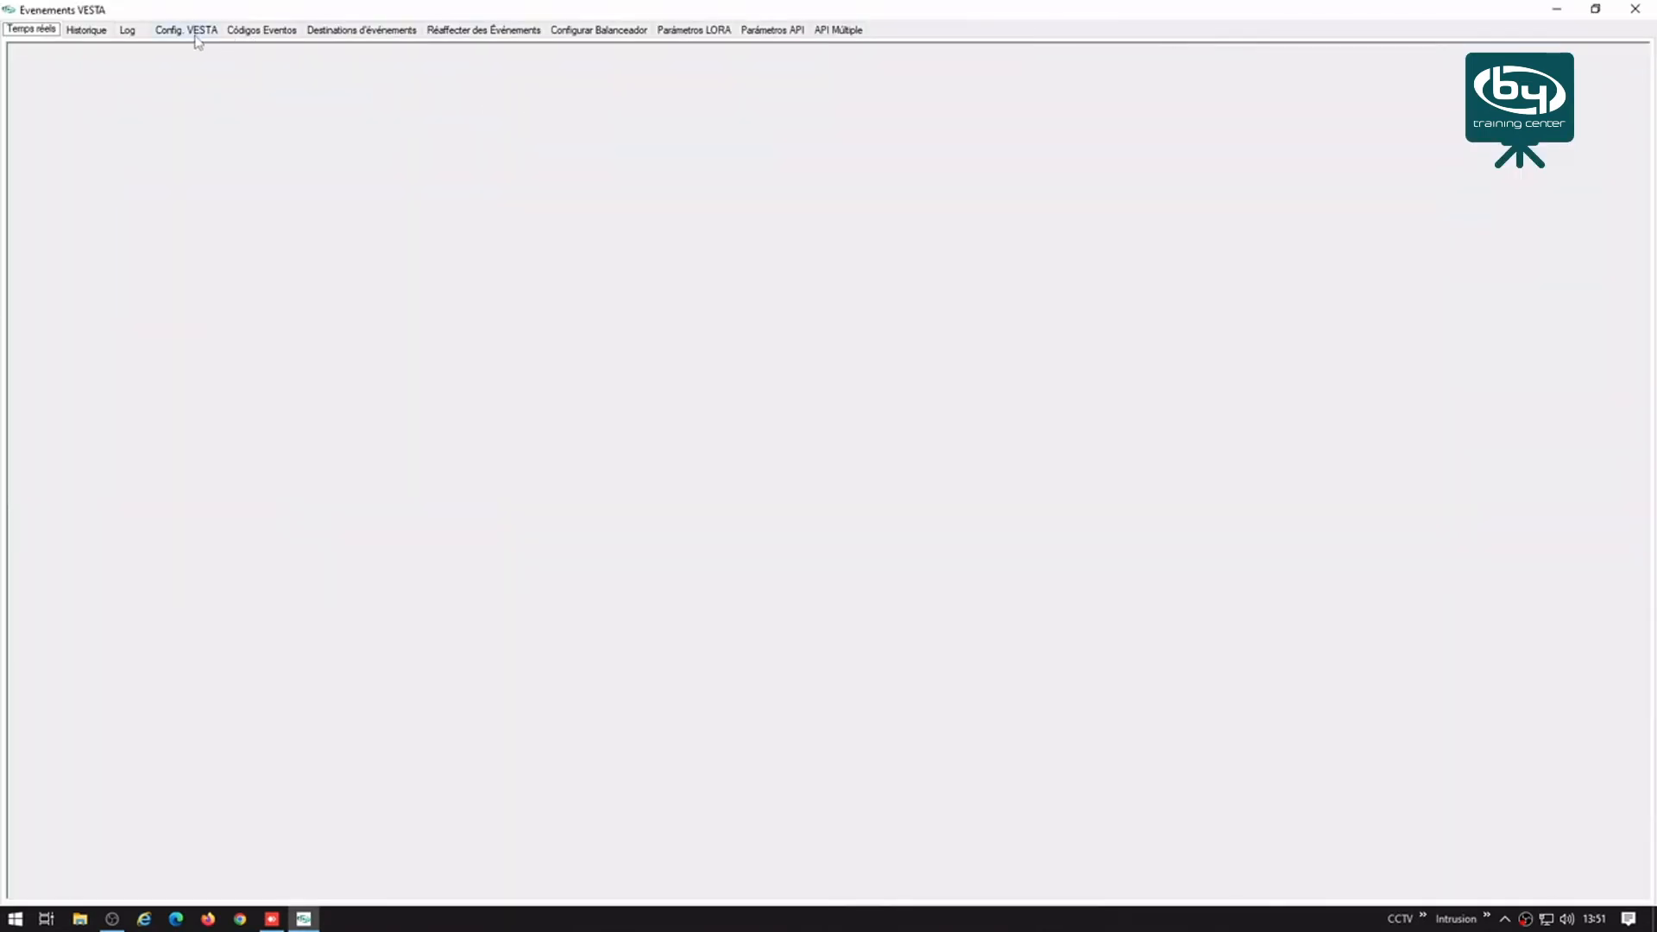
{"action": "left_click", "coordinate": [198, 34]}
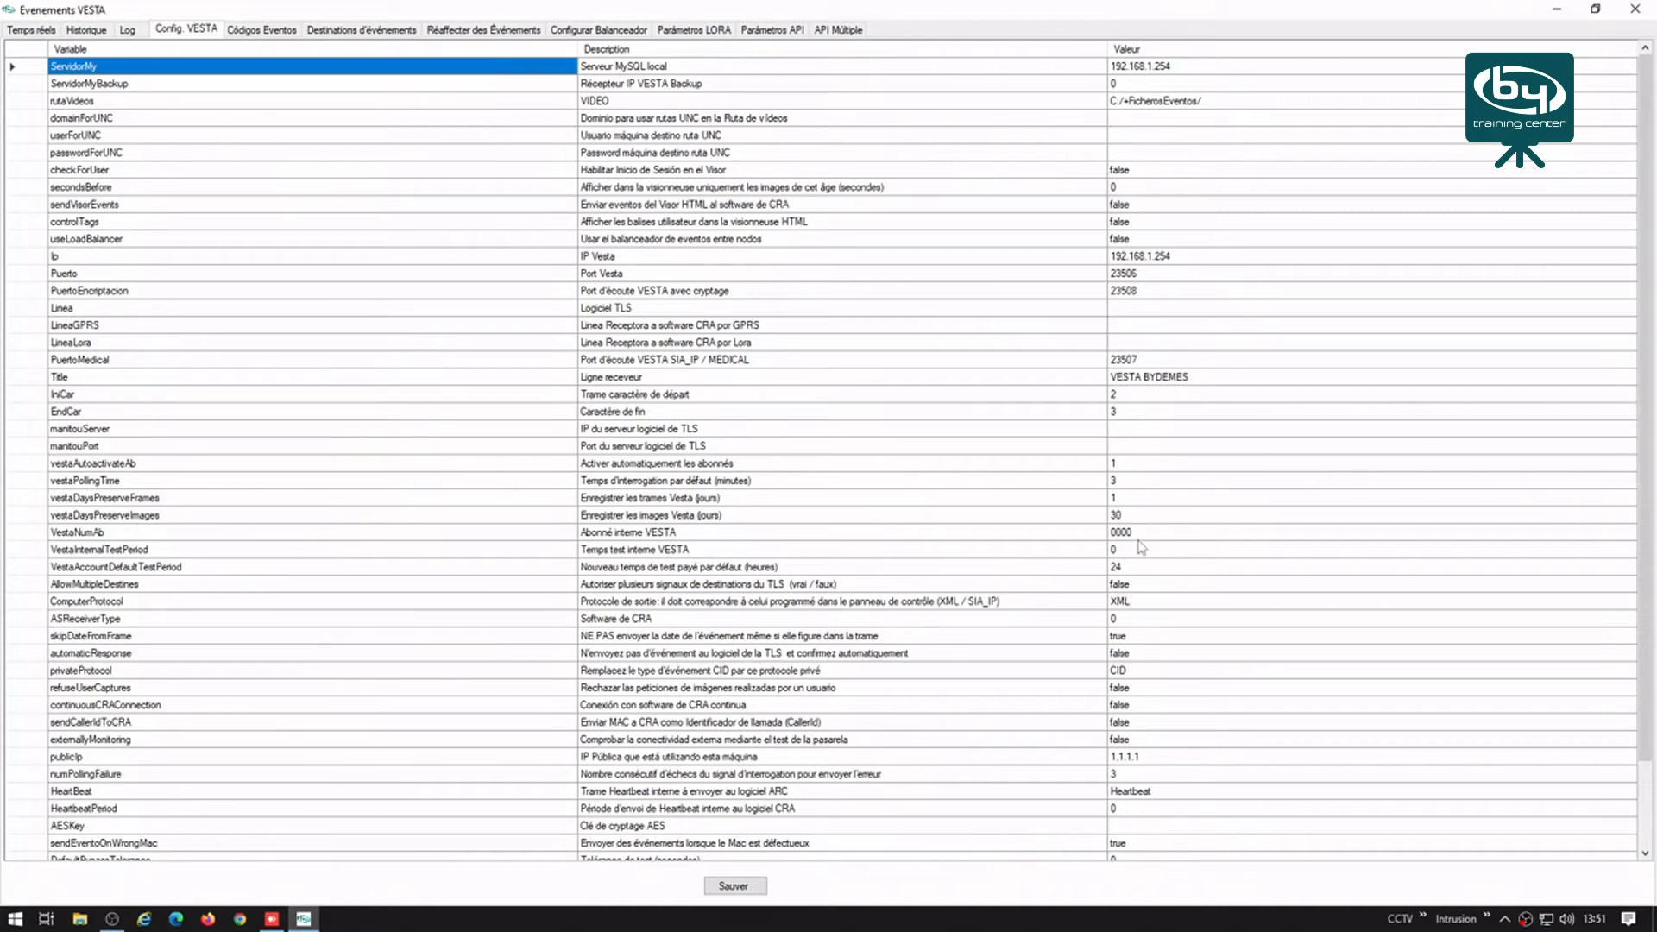
Step: Change automaticResponse from false to true by choosing Oui
{"action": "double_click", "coordinate": [1122, 654]}
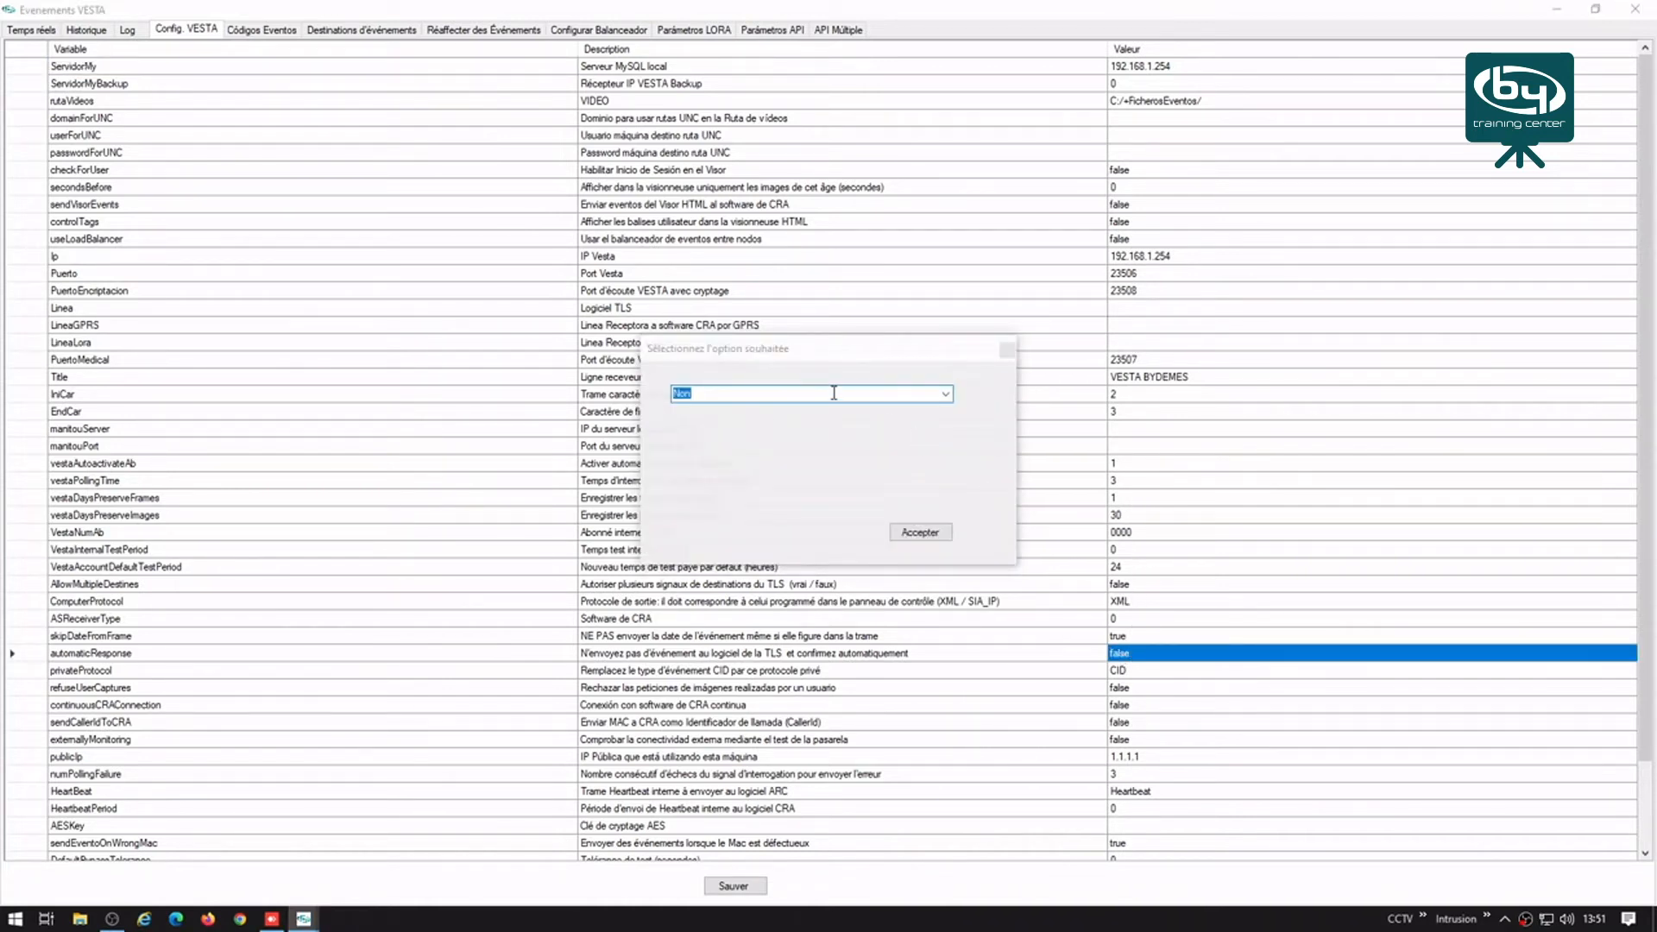
{"action": "left_click", "coordinate": [834, 393]}
{"action": "left_click", "coordinate": [946, 393]}
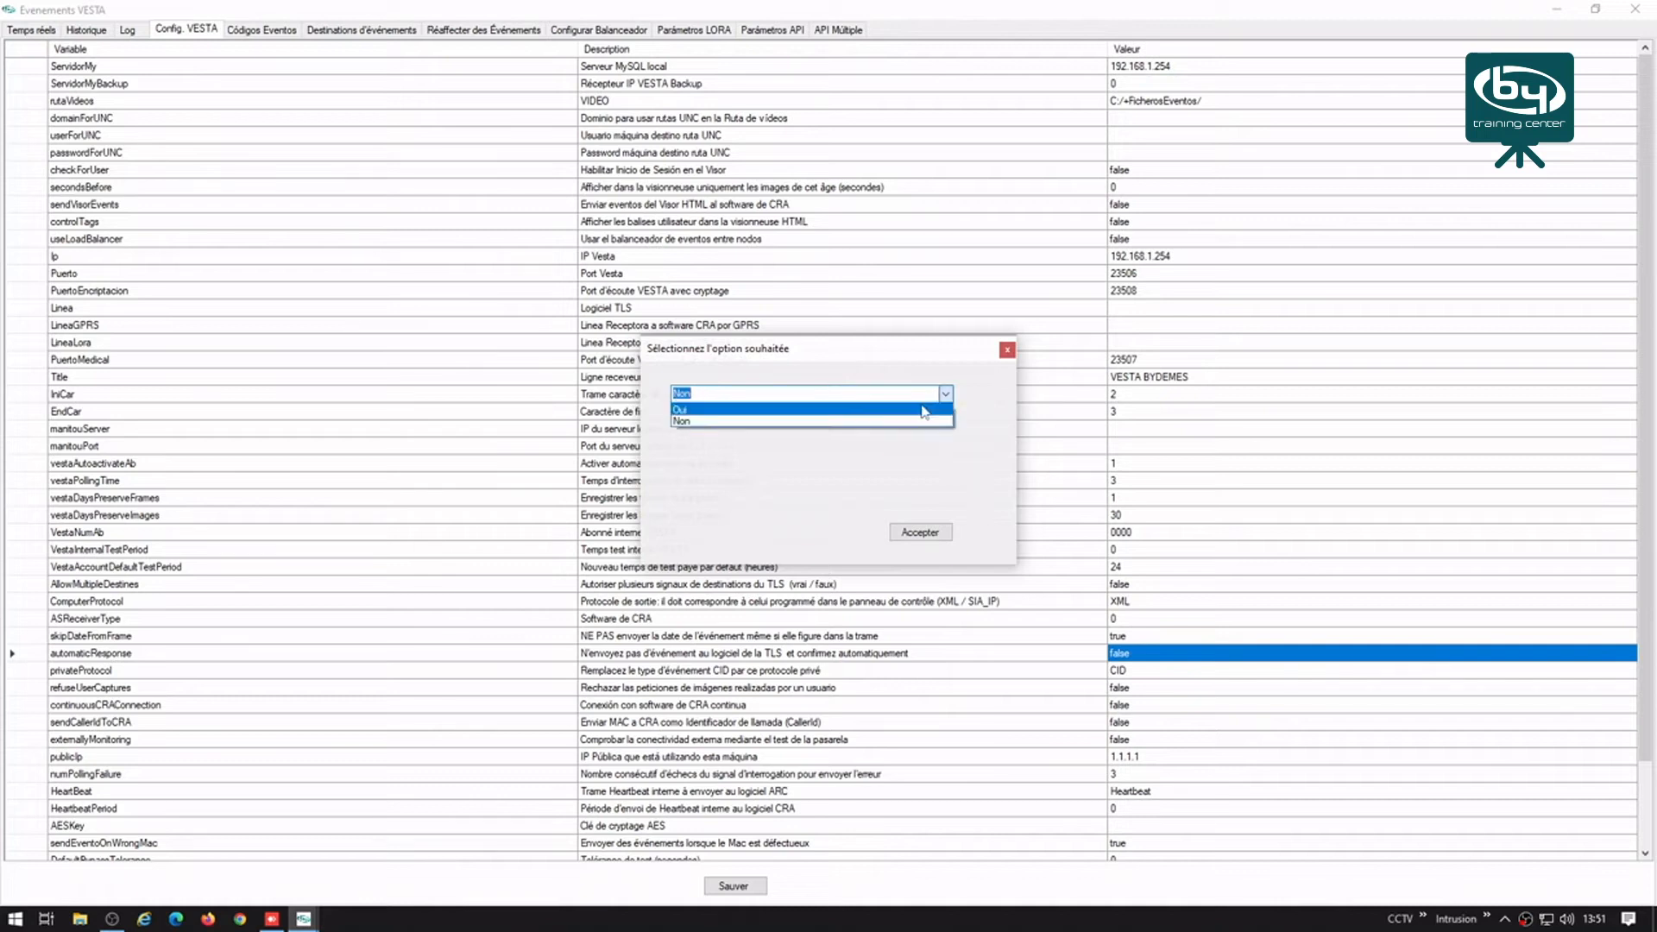
{"action": "left_click", "coordinate": [724, 410]}
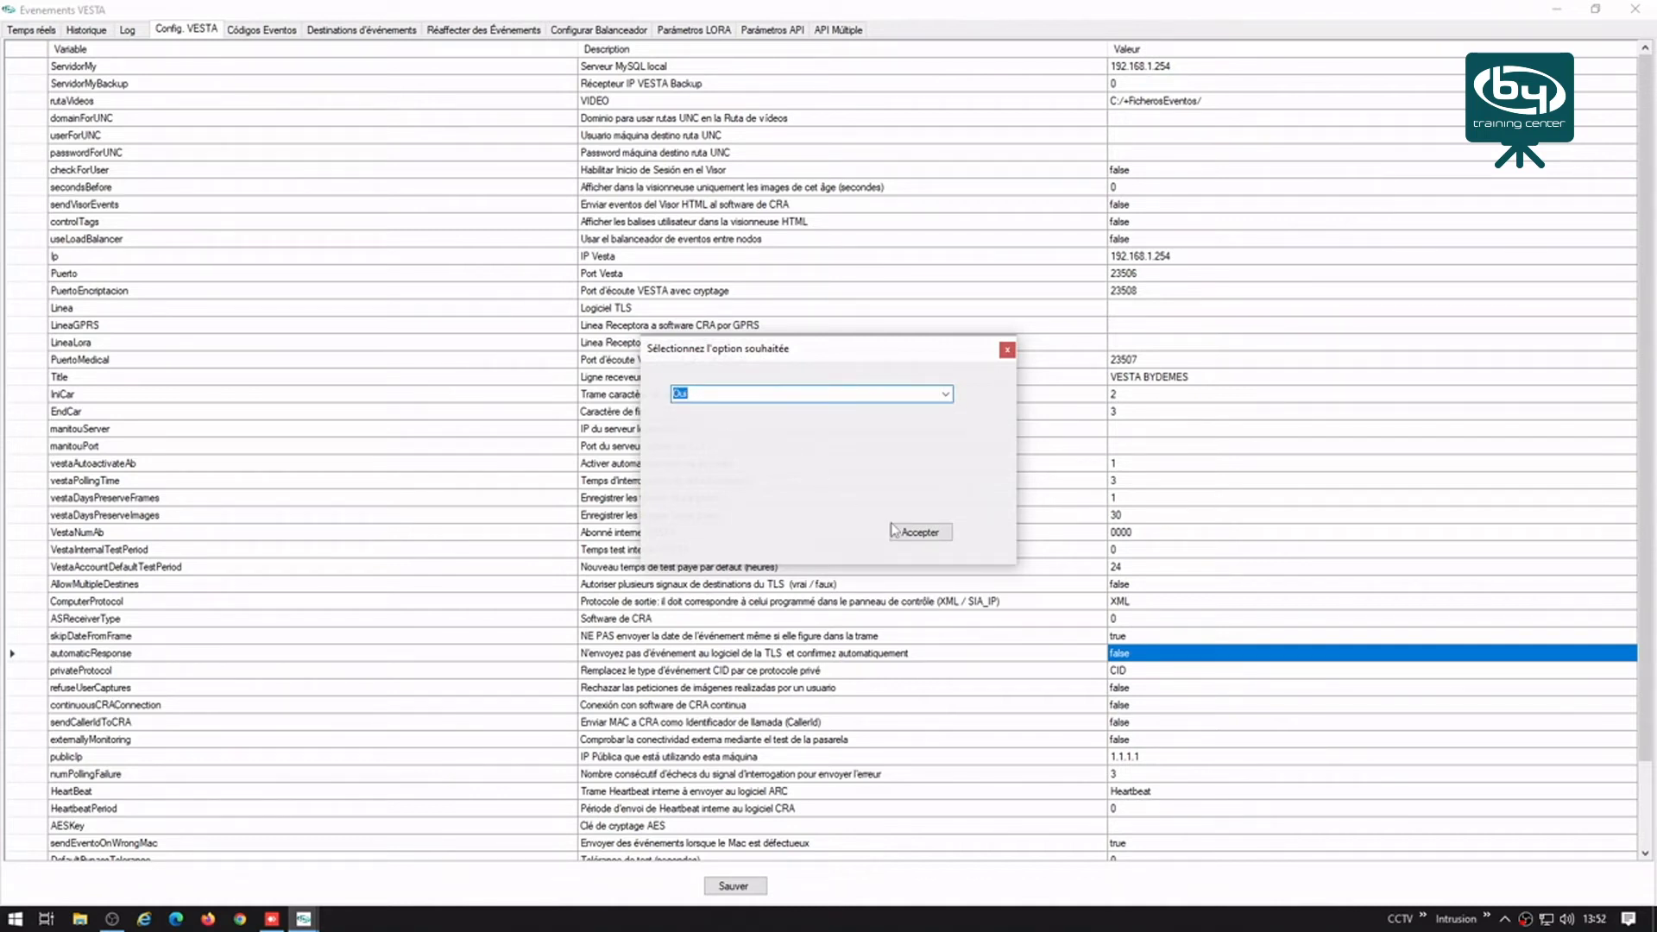
{"action": "left_click", "coordinate": [916, 535]}
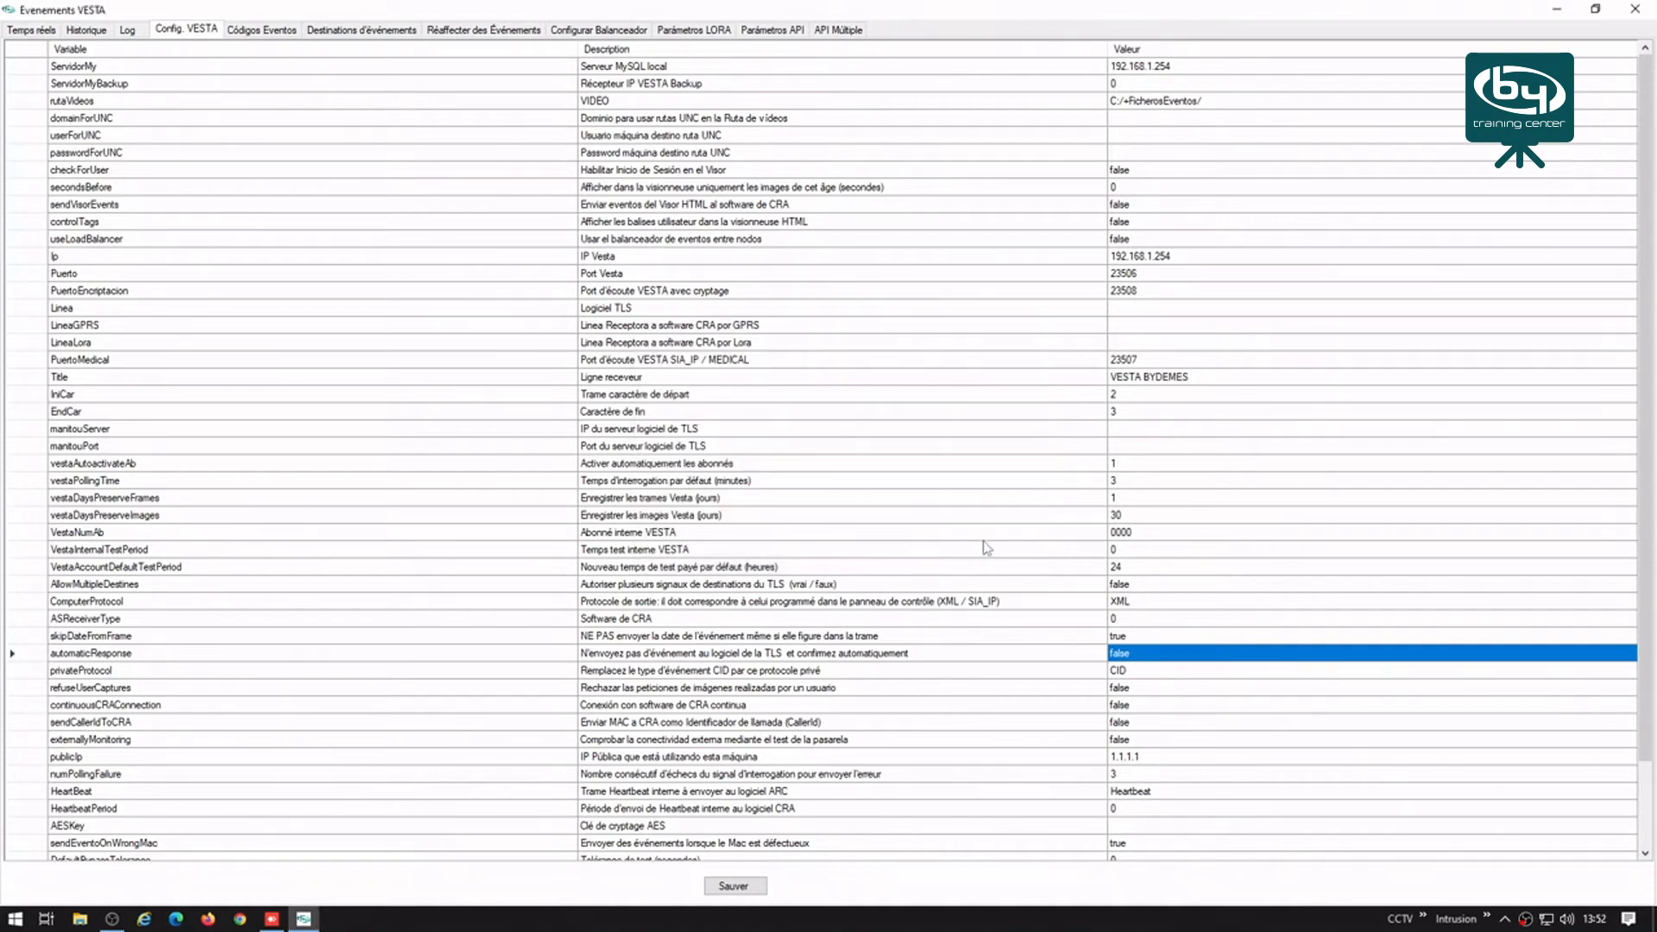
Step: Replace the publicIp value 1.1.1.1 with 85.169.73.98
{"action": "left_click_drag", "start_coordinate": [1103, 742], "coordinate": [1137, 759]}
{"action": "left_click", "coordinate": [1136, 759]}
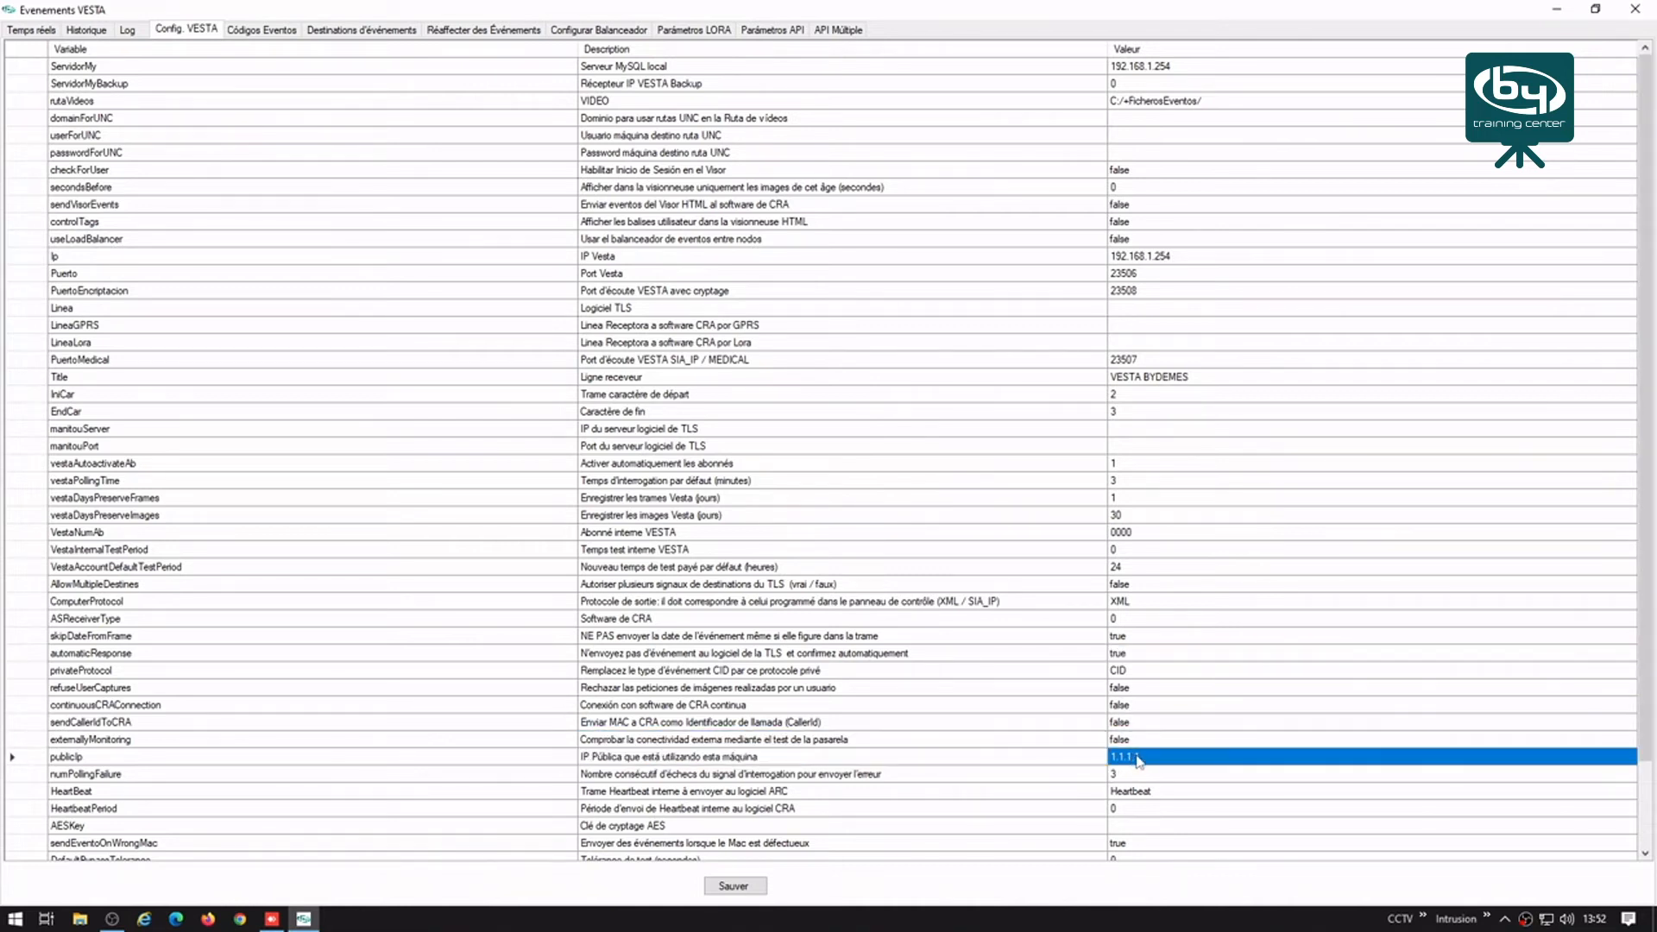
{"action": "left_click", "coordinate": [1142, 758]}
{"action": "key", "text": "ctrl+a"}
{"action": "key", "text": "BackSpace"}
{"action": "key", "text": "ctrl+v"}
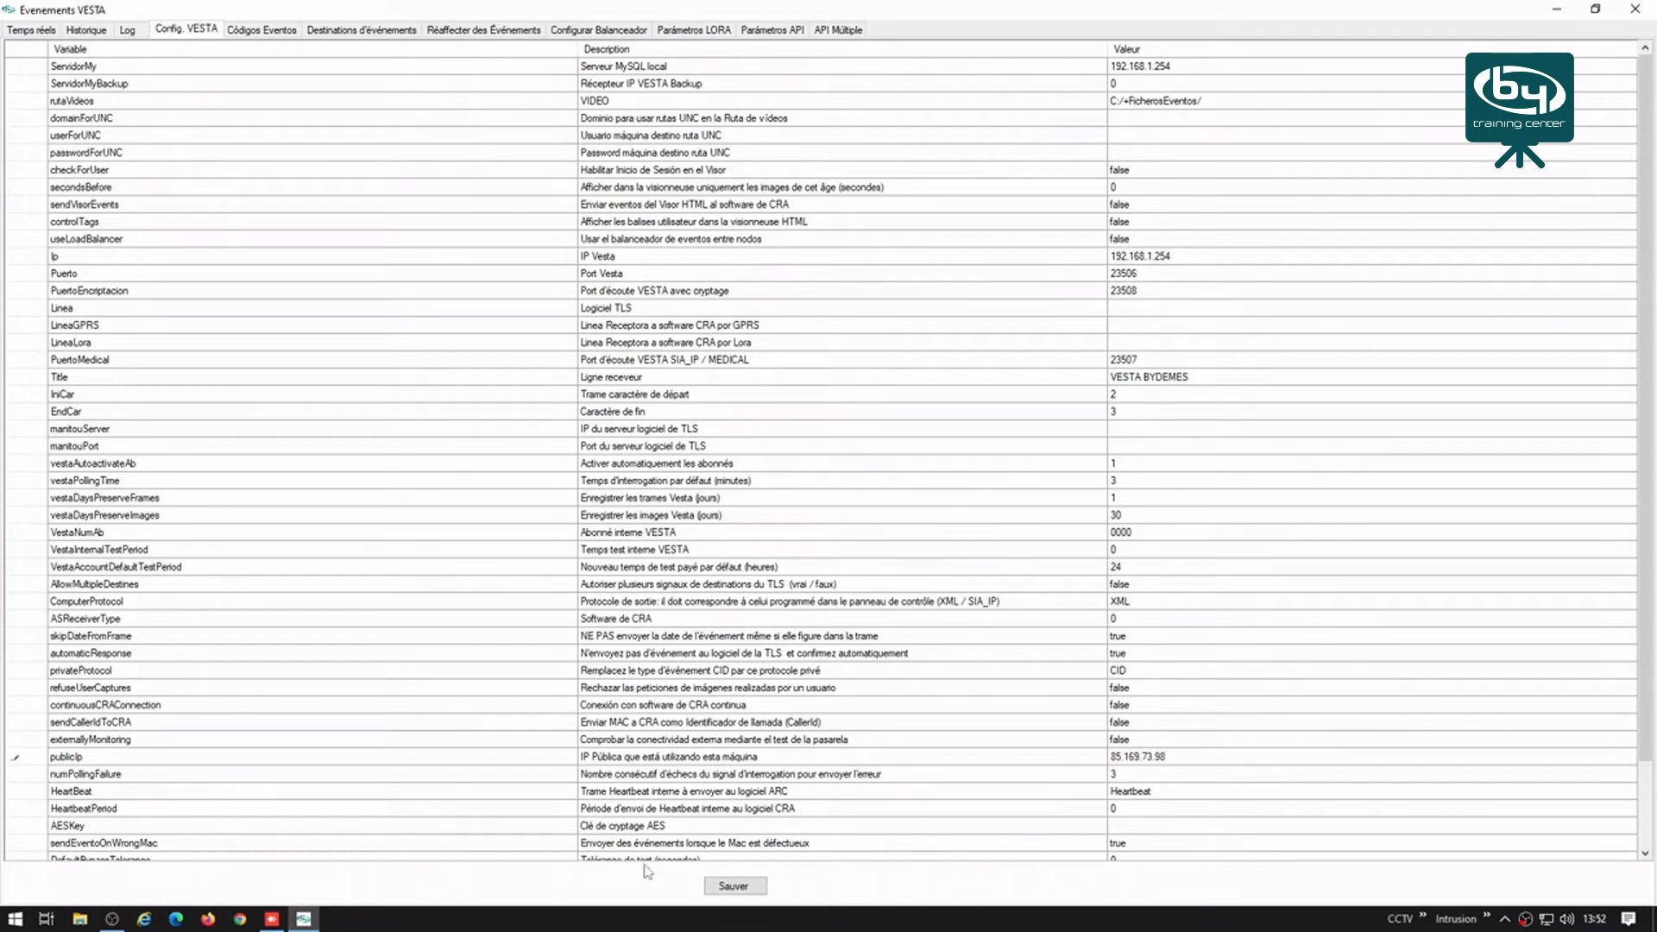
Step: Save the configuration, acknowledge the saved message, and return to the Temps réels events view
{"action": "scroll", "coordinate": [830, 764], "scroll_direction": "down", "scroll_amount": 2}
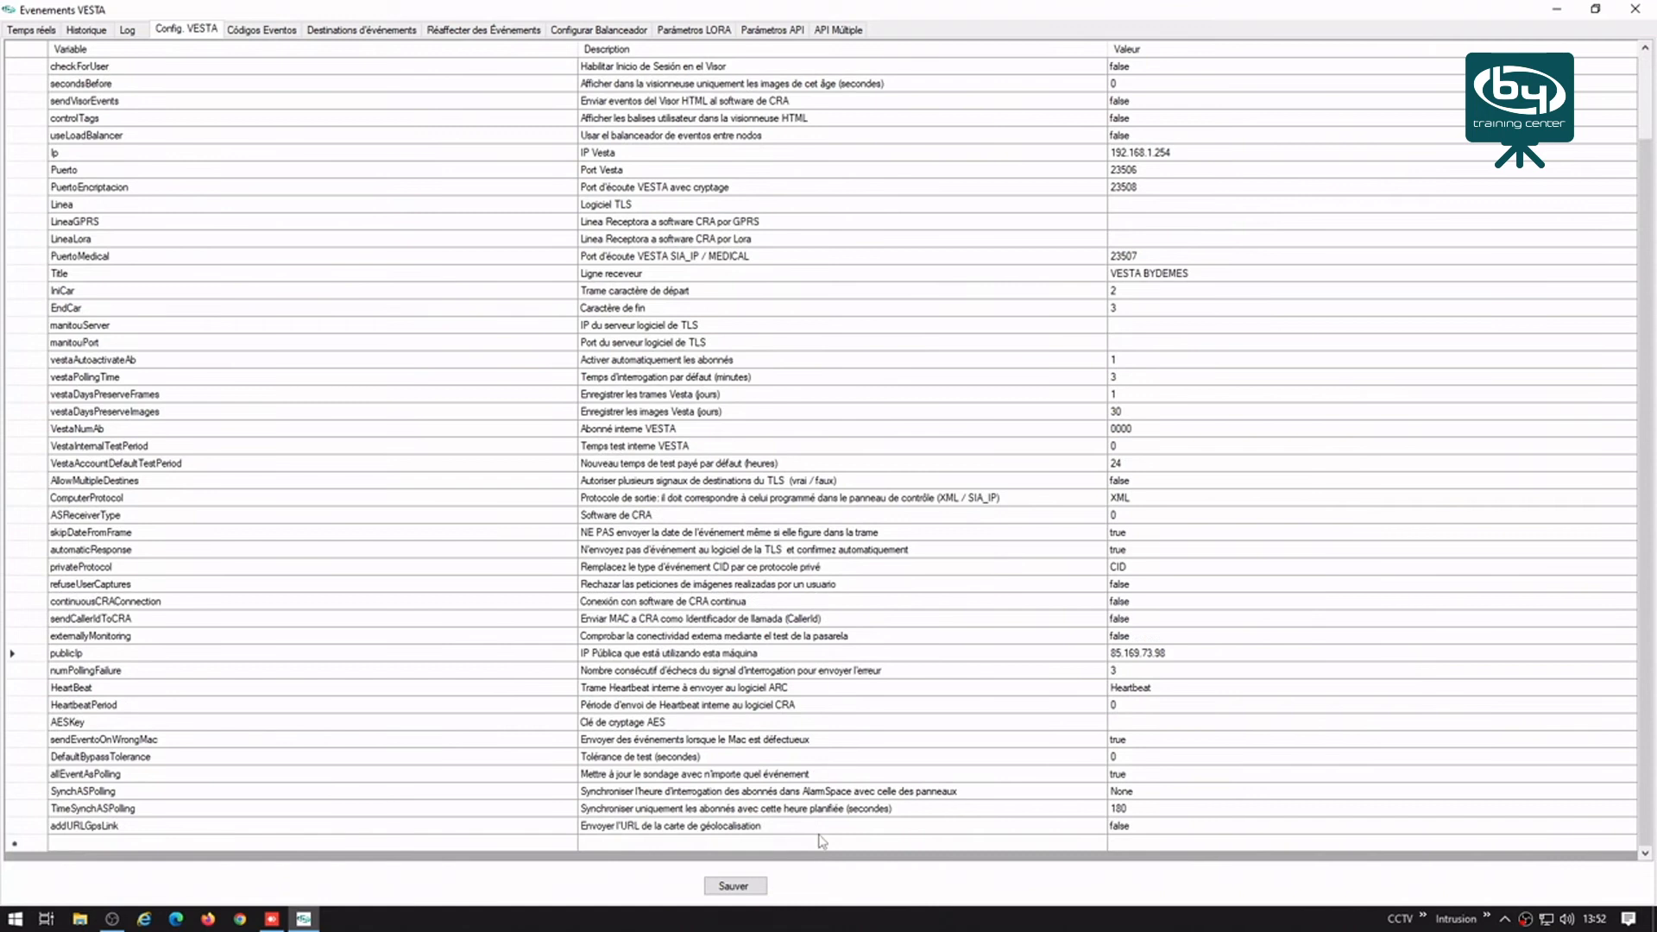
{"action": "left_click", "coordinate": [735, 888]}
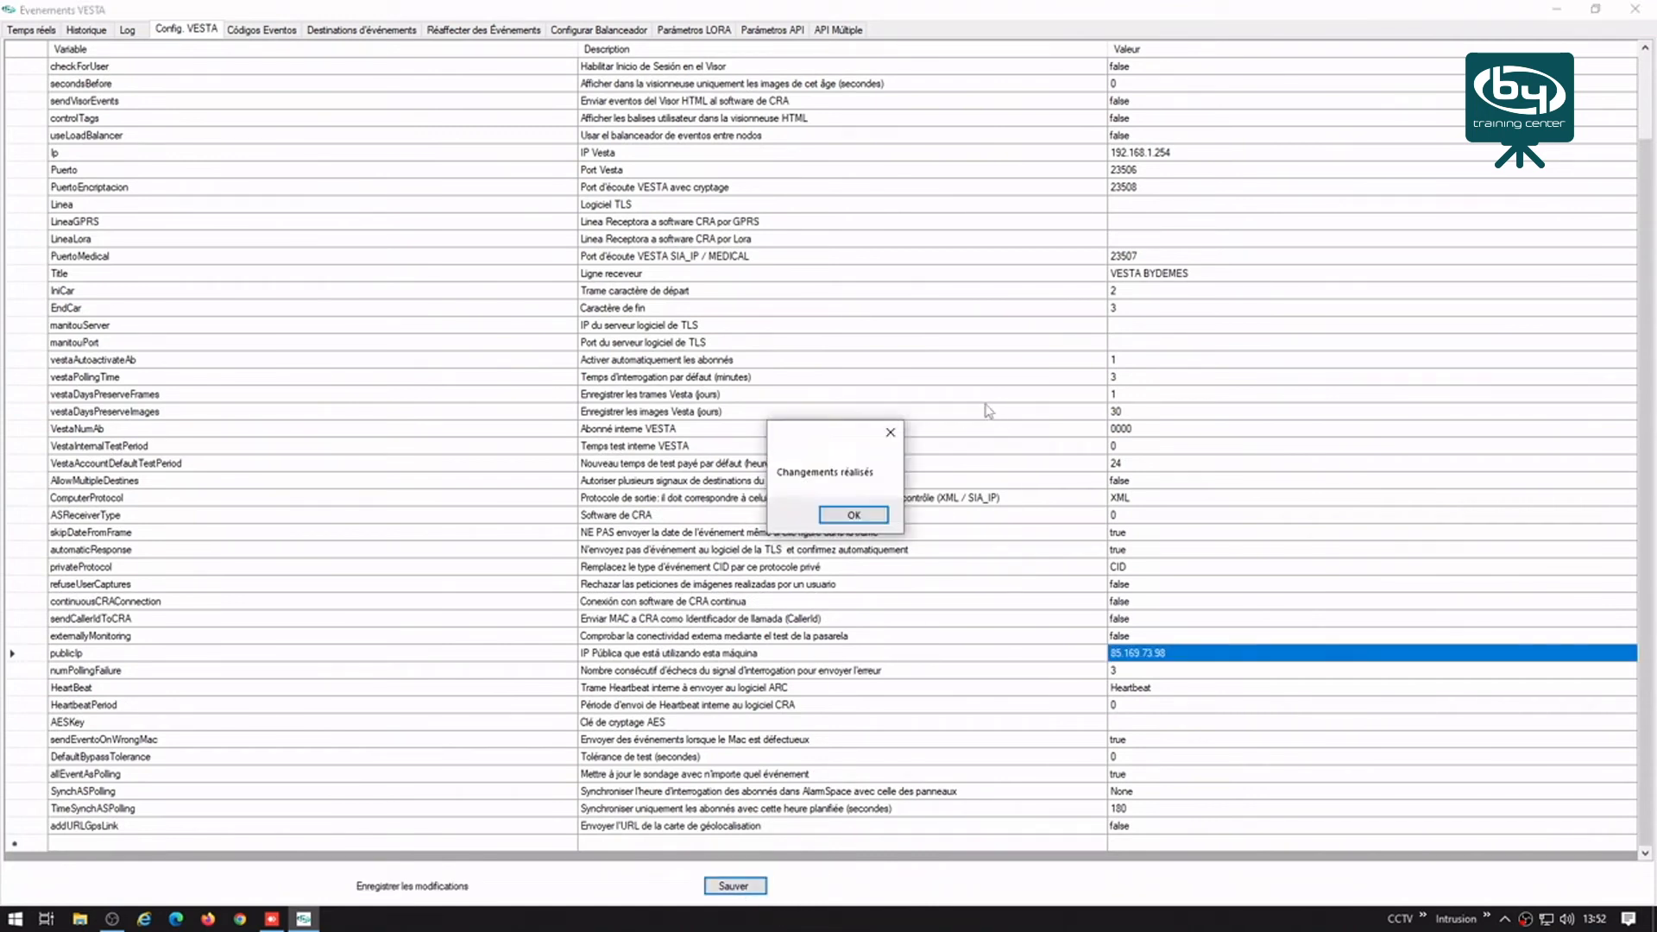
{"action": "left_click", "coordinate": [854, 516]}
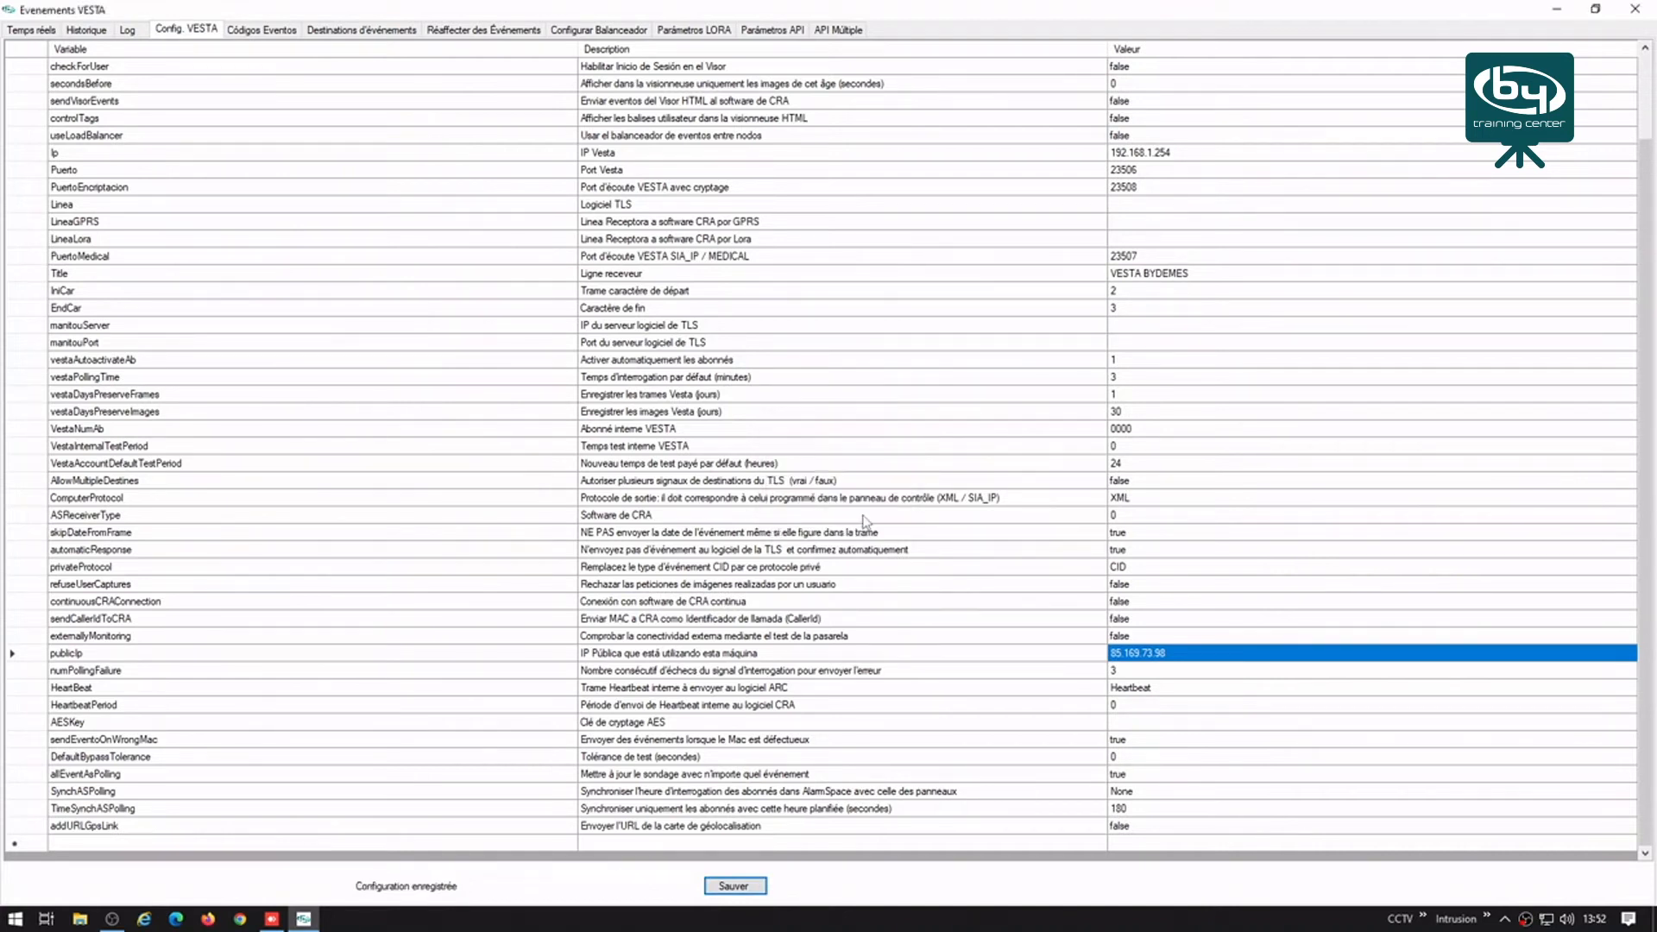
{"action": "left_click", "coordinate": [30, 30]}
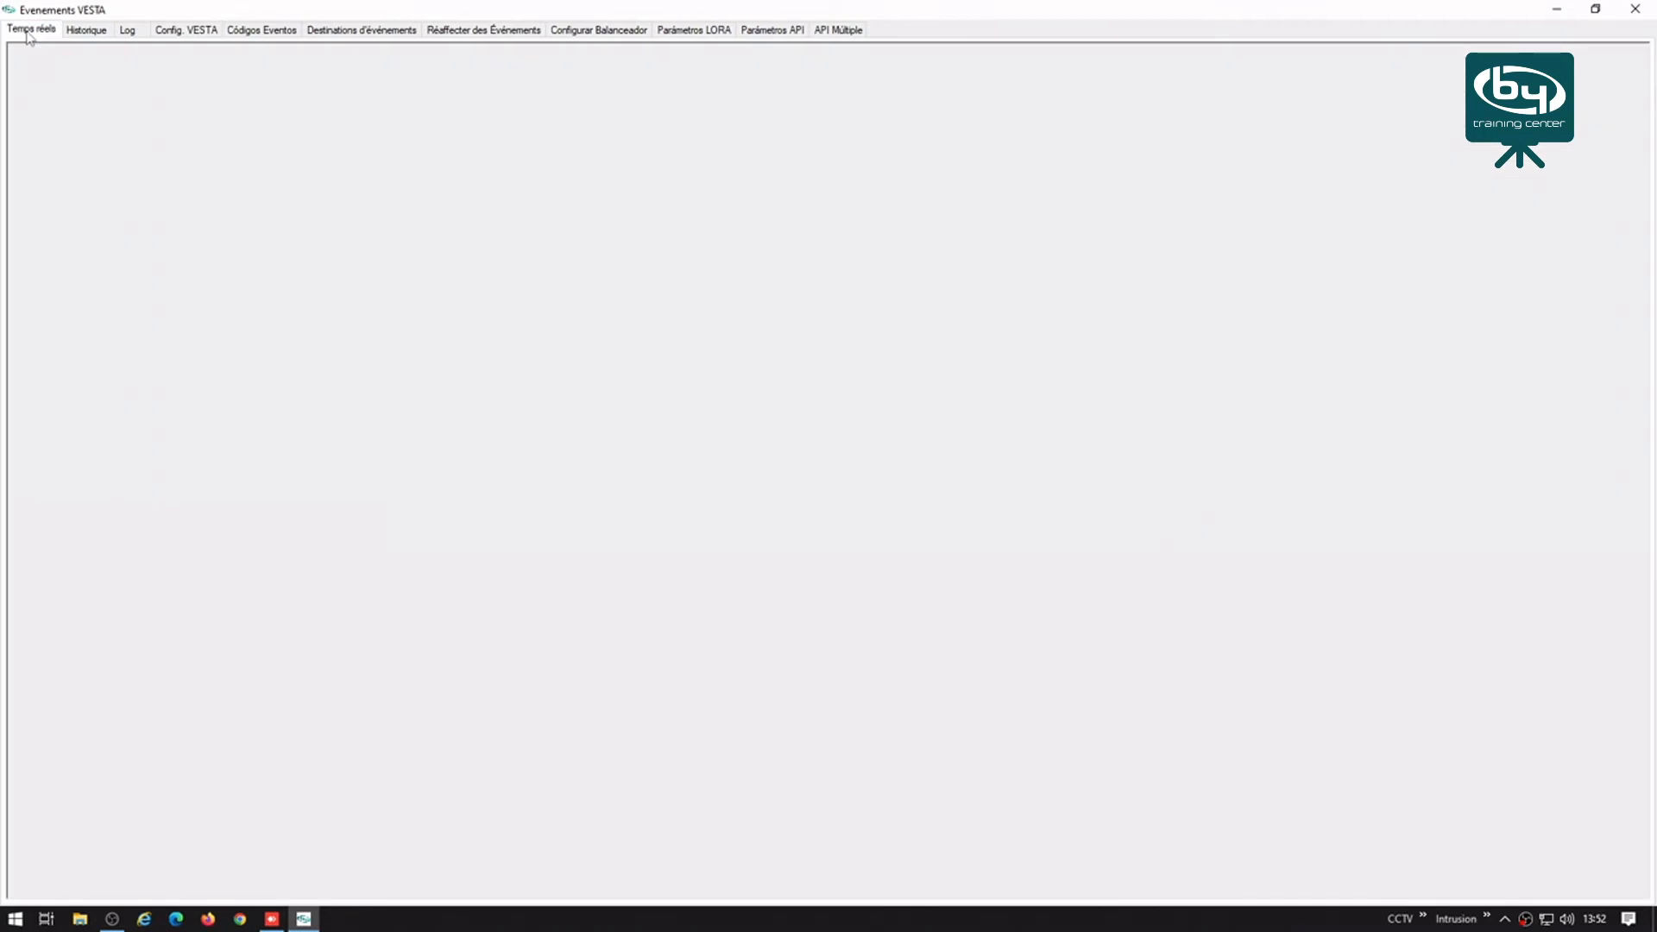
Step: Move the VESTA window aside, enter ESGW_BDFR with the installer code, and open its Configuration list
{"action": "left_click", "coordinate": [1595, 10]}
{"action": "left_click_drag", "start_coordinate": [690, 107], "coordinate": [904, 210]}
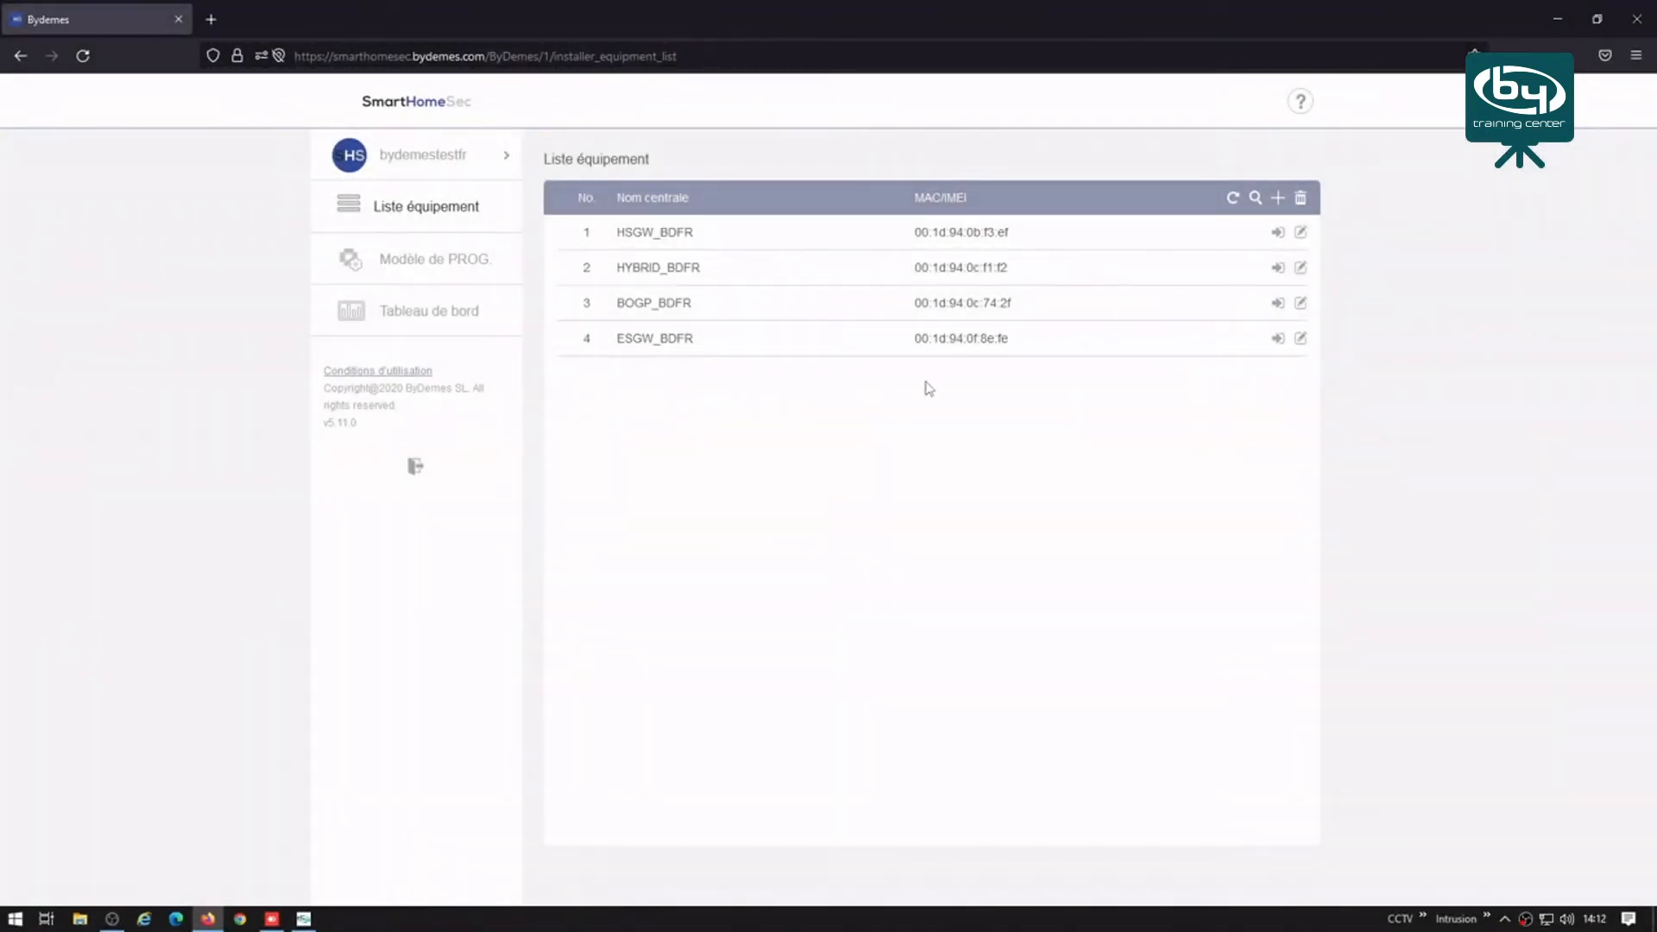
{"action": "left_click", "coordinate": [1278, 339]}
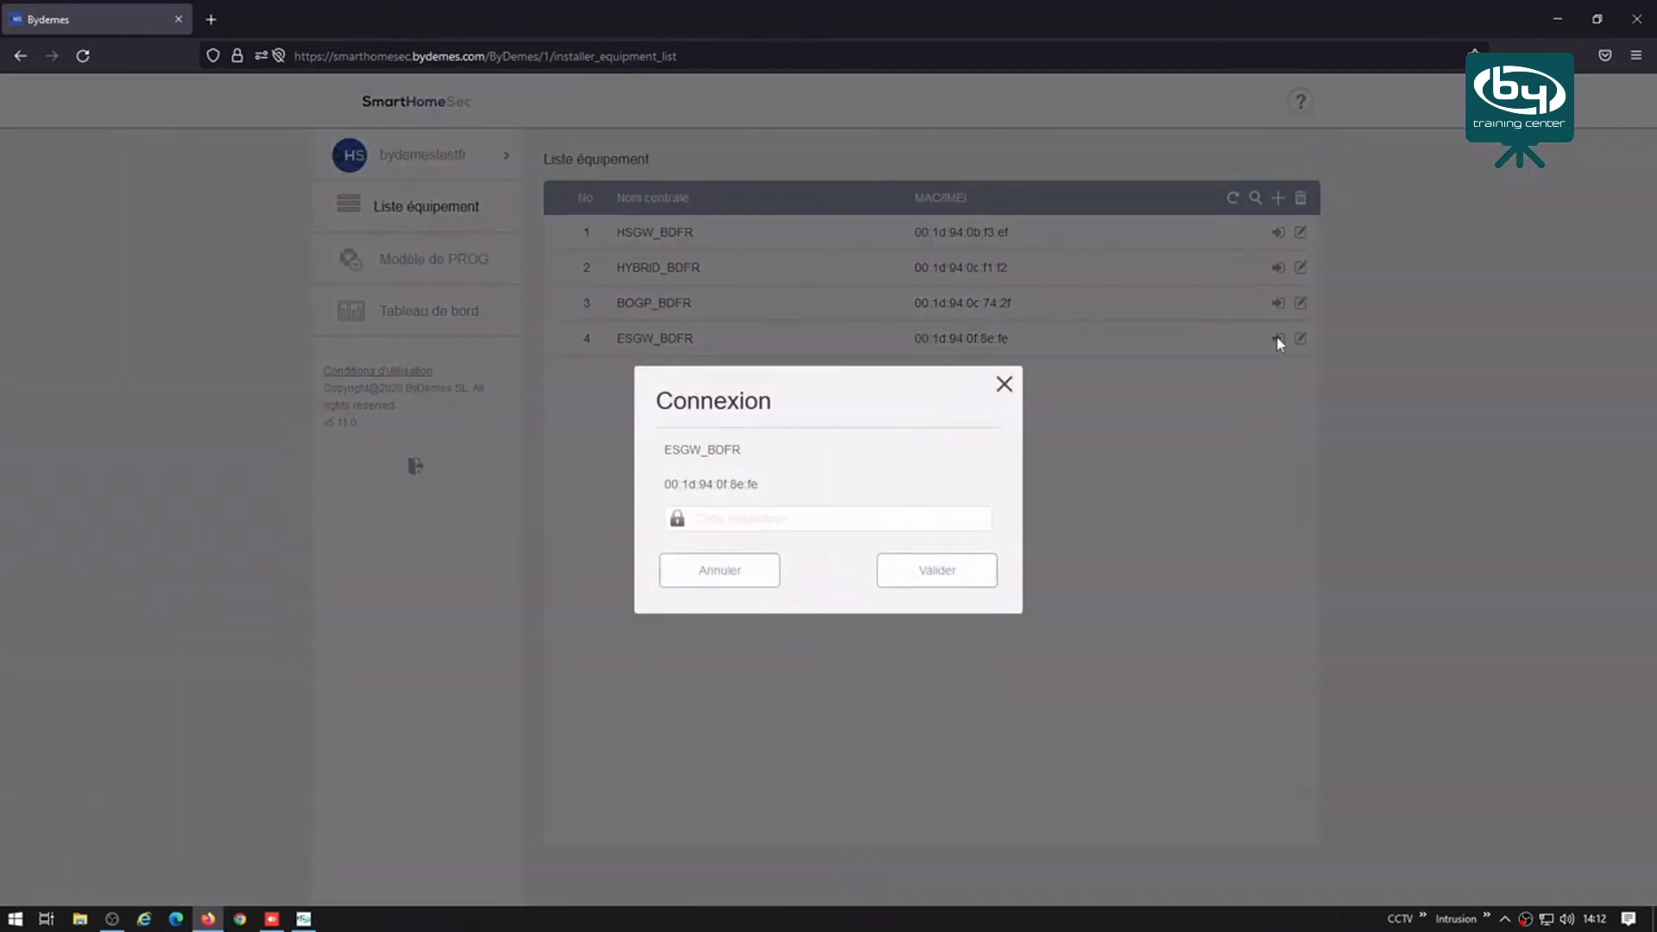
{"action": "left_click", "coordinate": [853, 520]}
{"action": "type", "text": "1"}
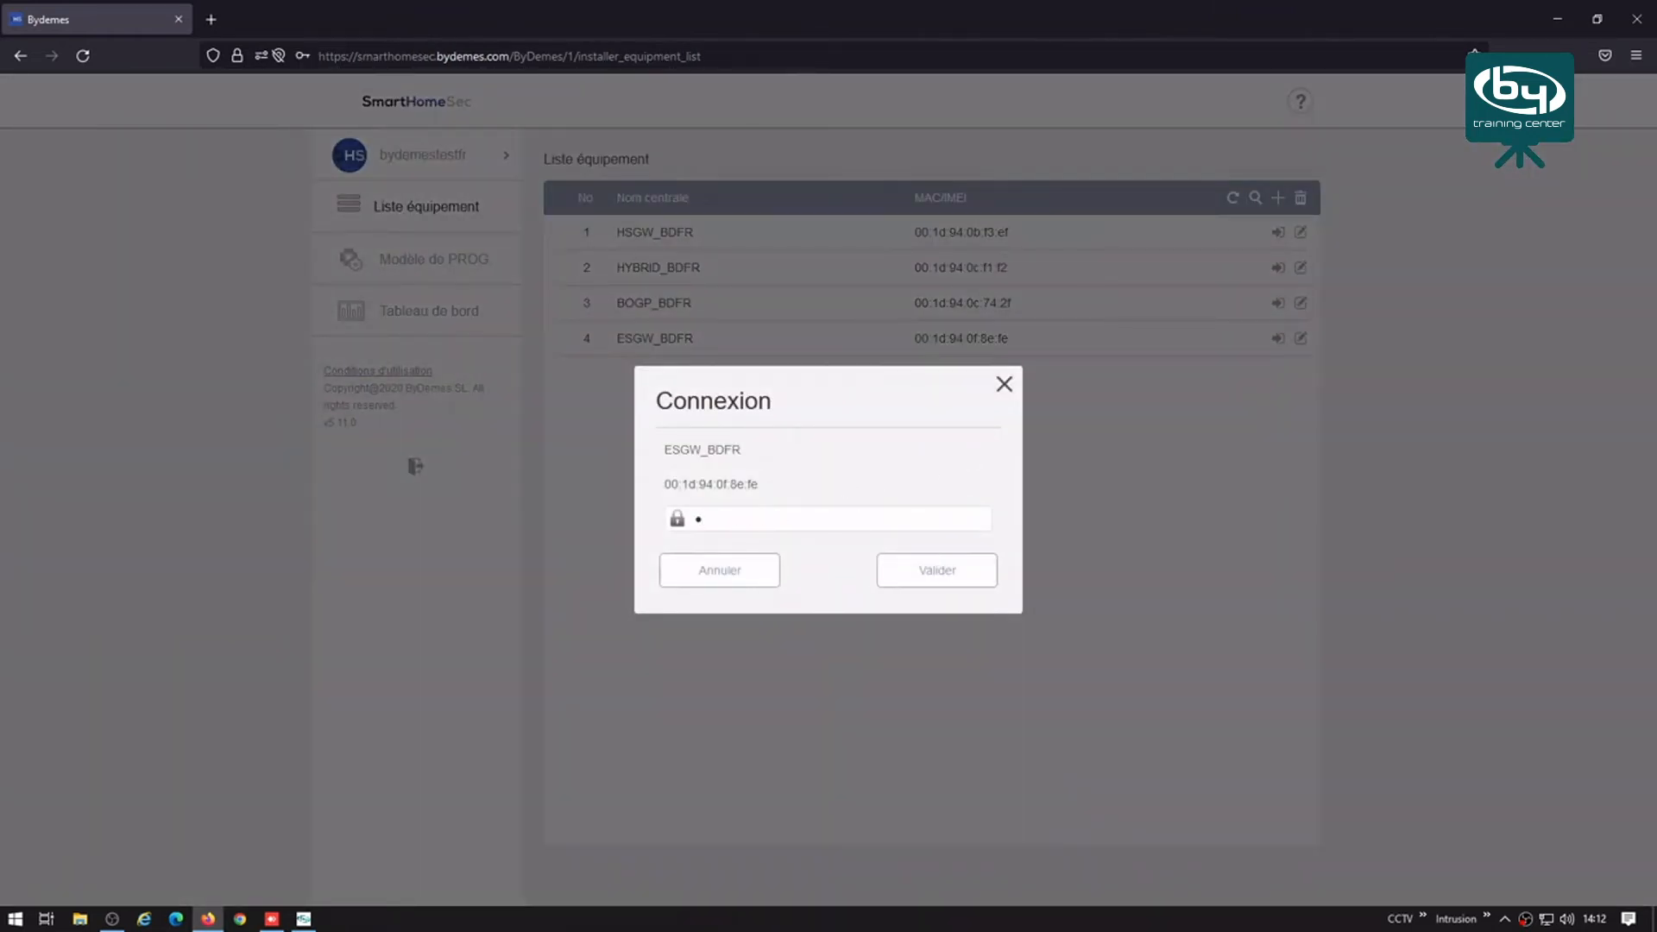
{"action": "left_click", "coordinate": [935, 576]}
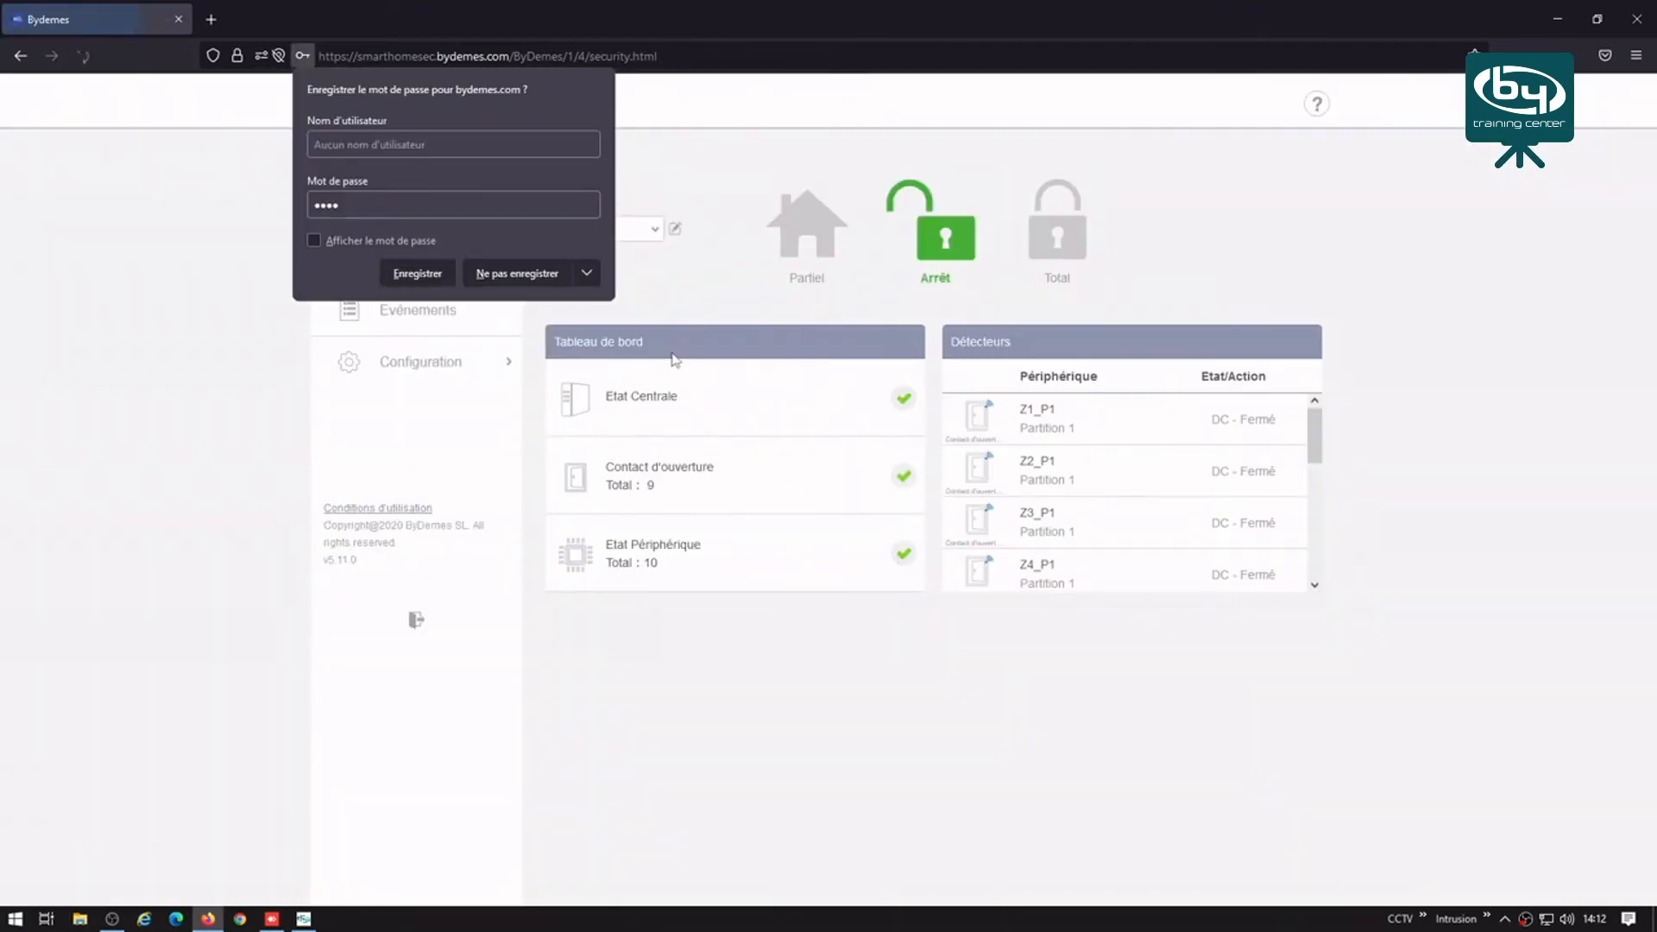
{"action": "left_click", "coordinate": [417, 362]}
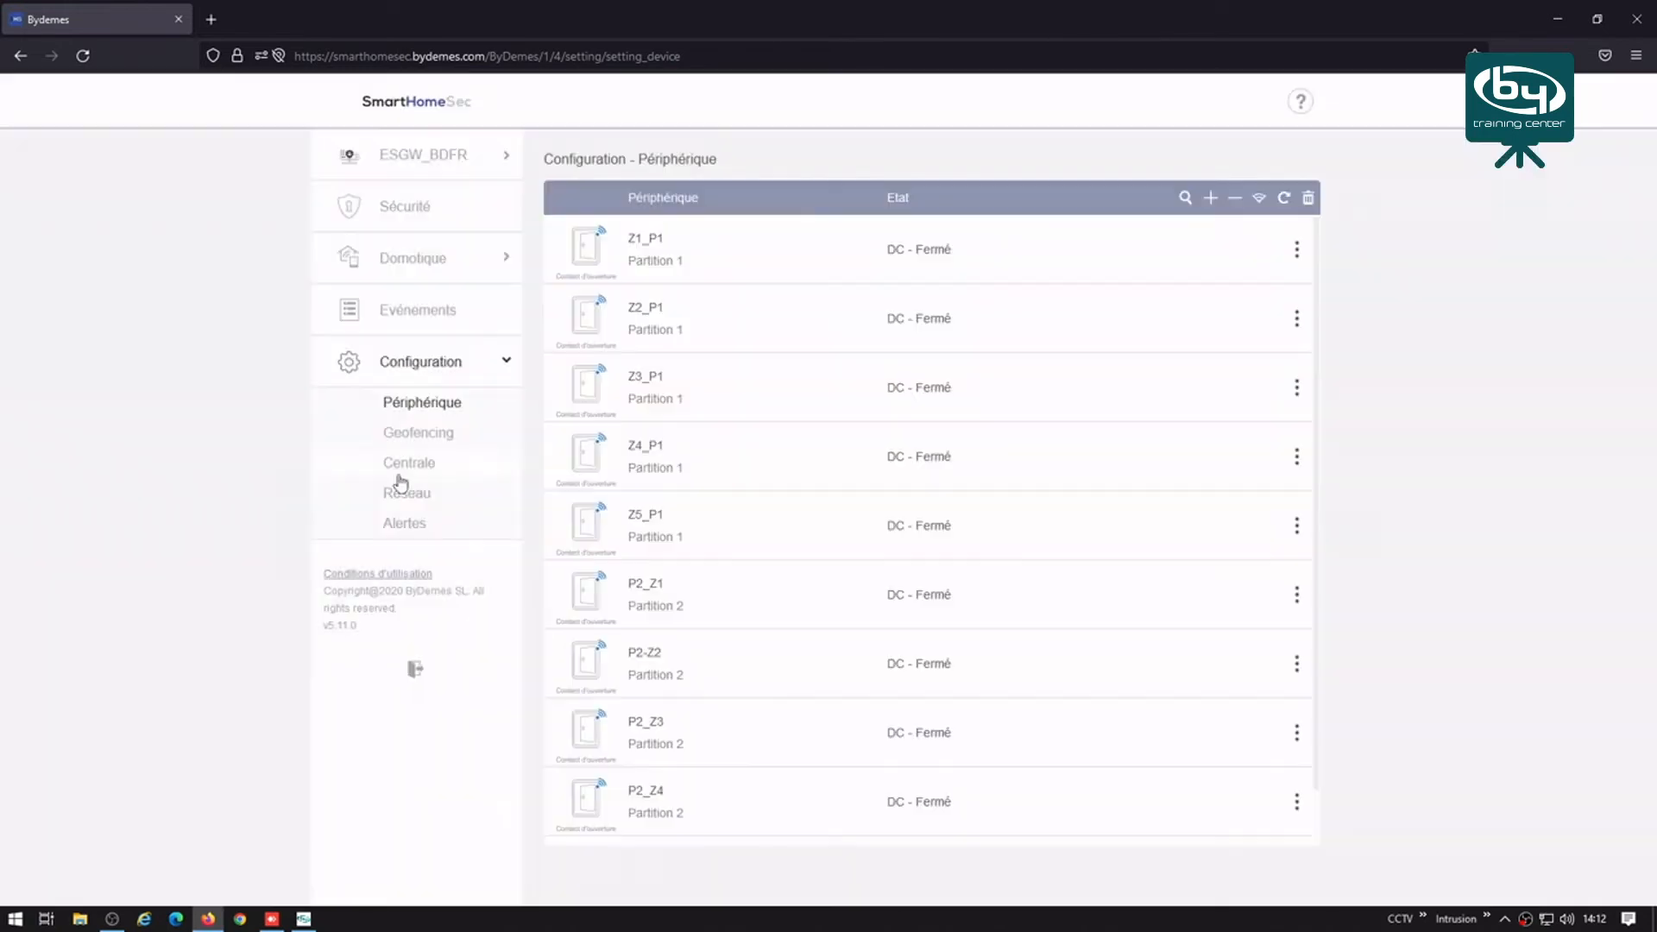
{"action": "left_click", "coordinate": [412, 526]}
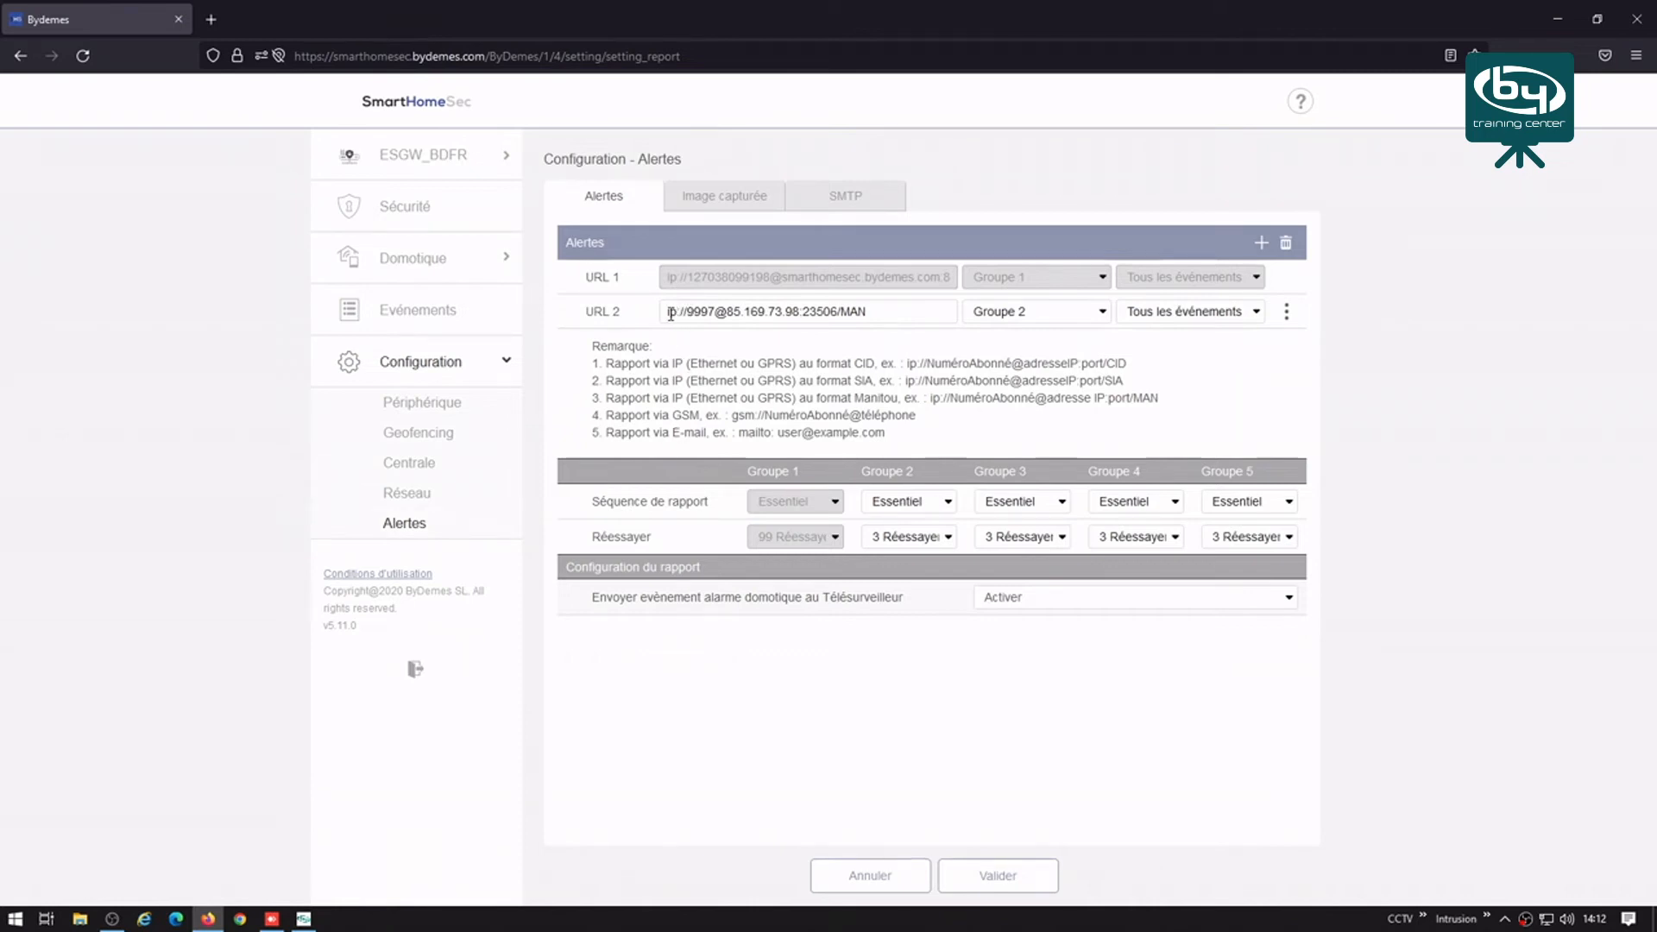
{"action": "left_click_drag", "start_coordinate": [929, 398], "coordinate": [1165, 400]}
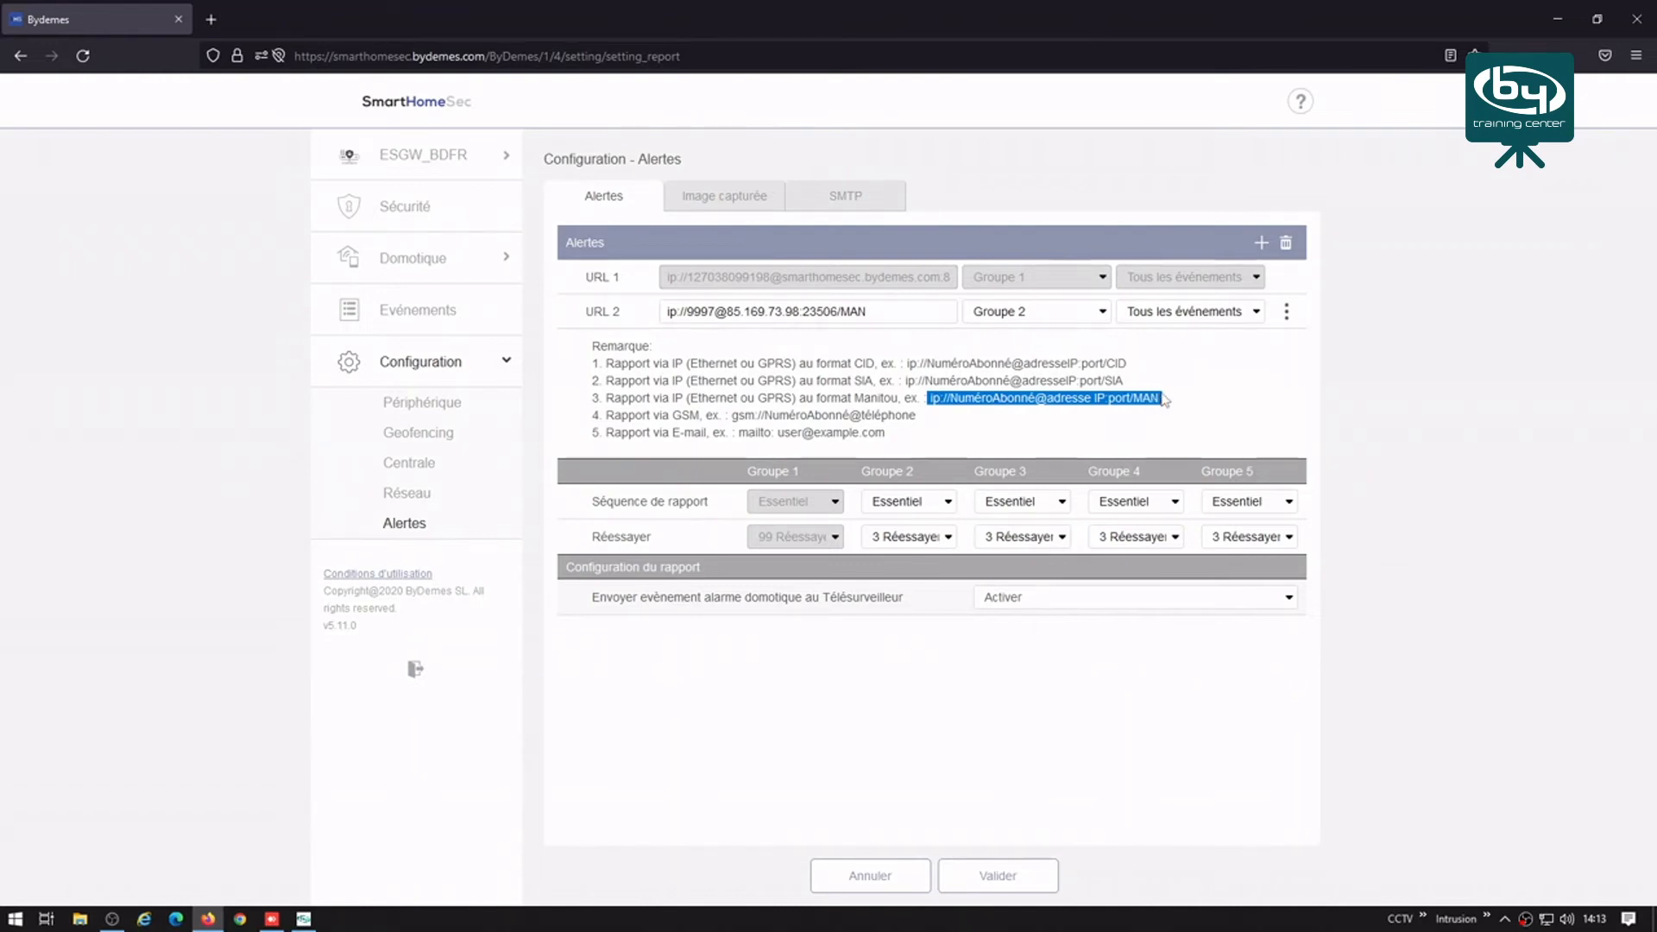
{"action": "left_click", "coordinate": [671, 312]}
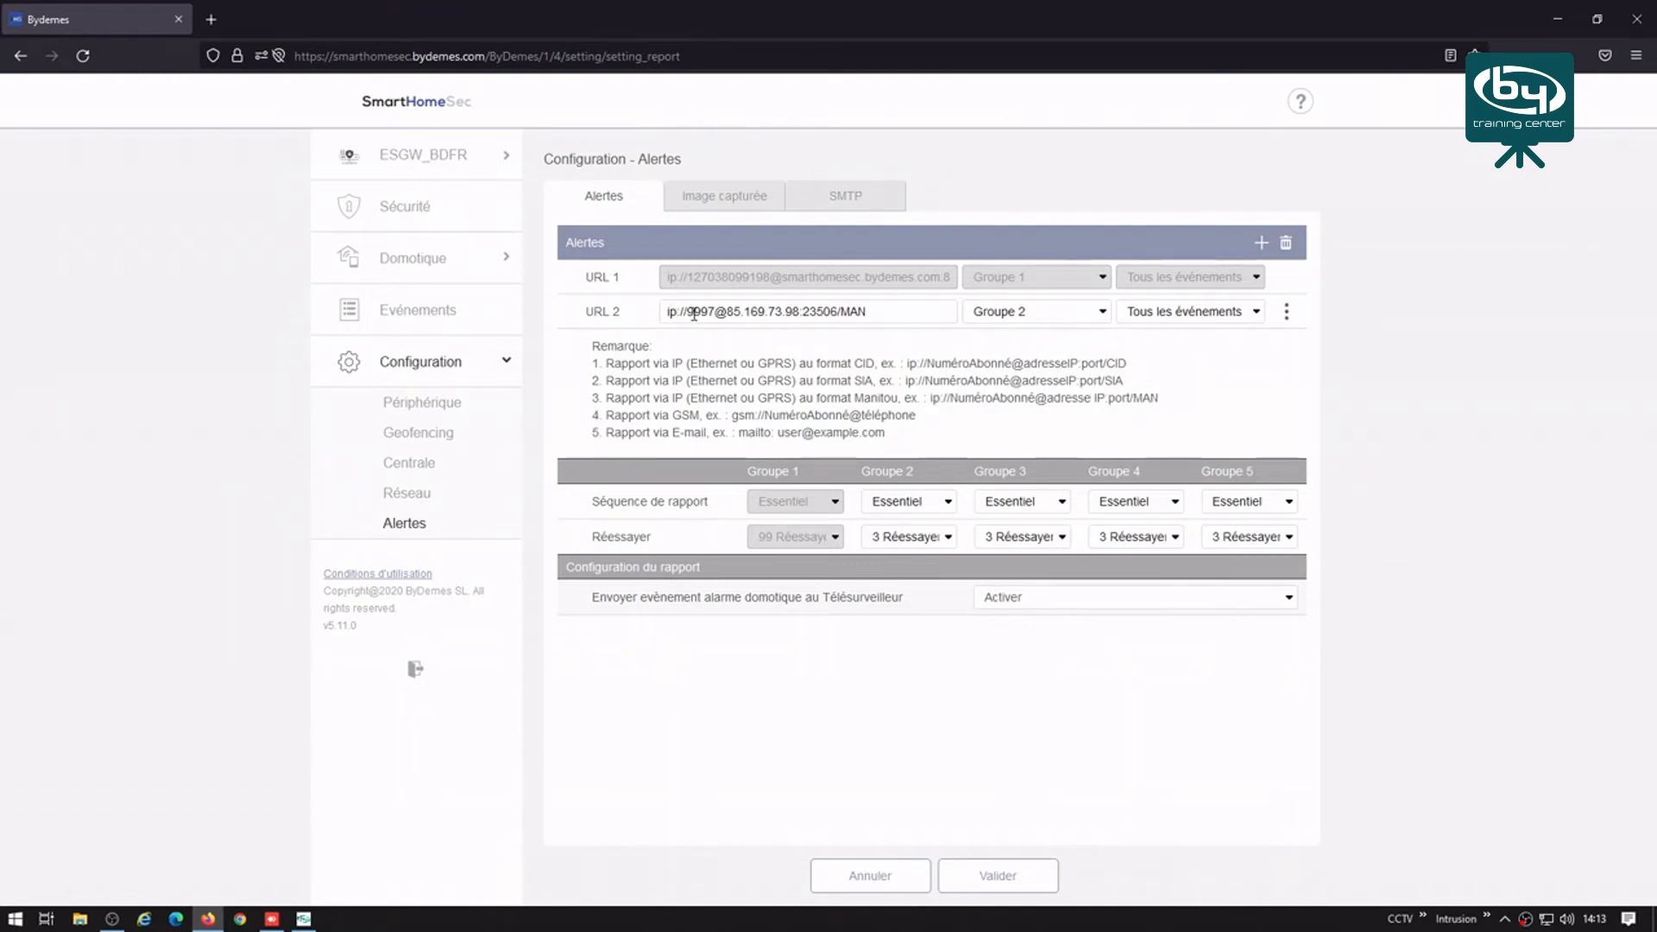
{"action": "left_click_drag", "start_coordinate": [689, 308], "coordinate": [705, 310]}
{"action": "left_click_drag", "start_coordinate": [727, 312], "coordinate": [796, 311]}
{"action": "left_click_drag", "start_coordinate": [802, 311], "coordinate": [864, 314]}
Step: Check the Image capturée URL 2 address and port 23506, then exit the panel
{"action": "left_click", "coordinate": [723, 201]}
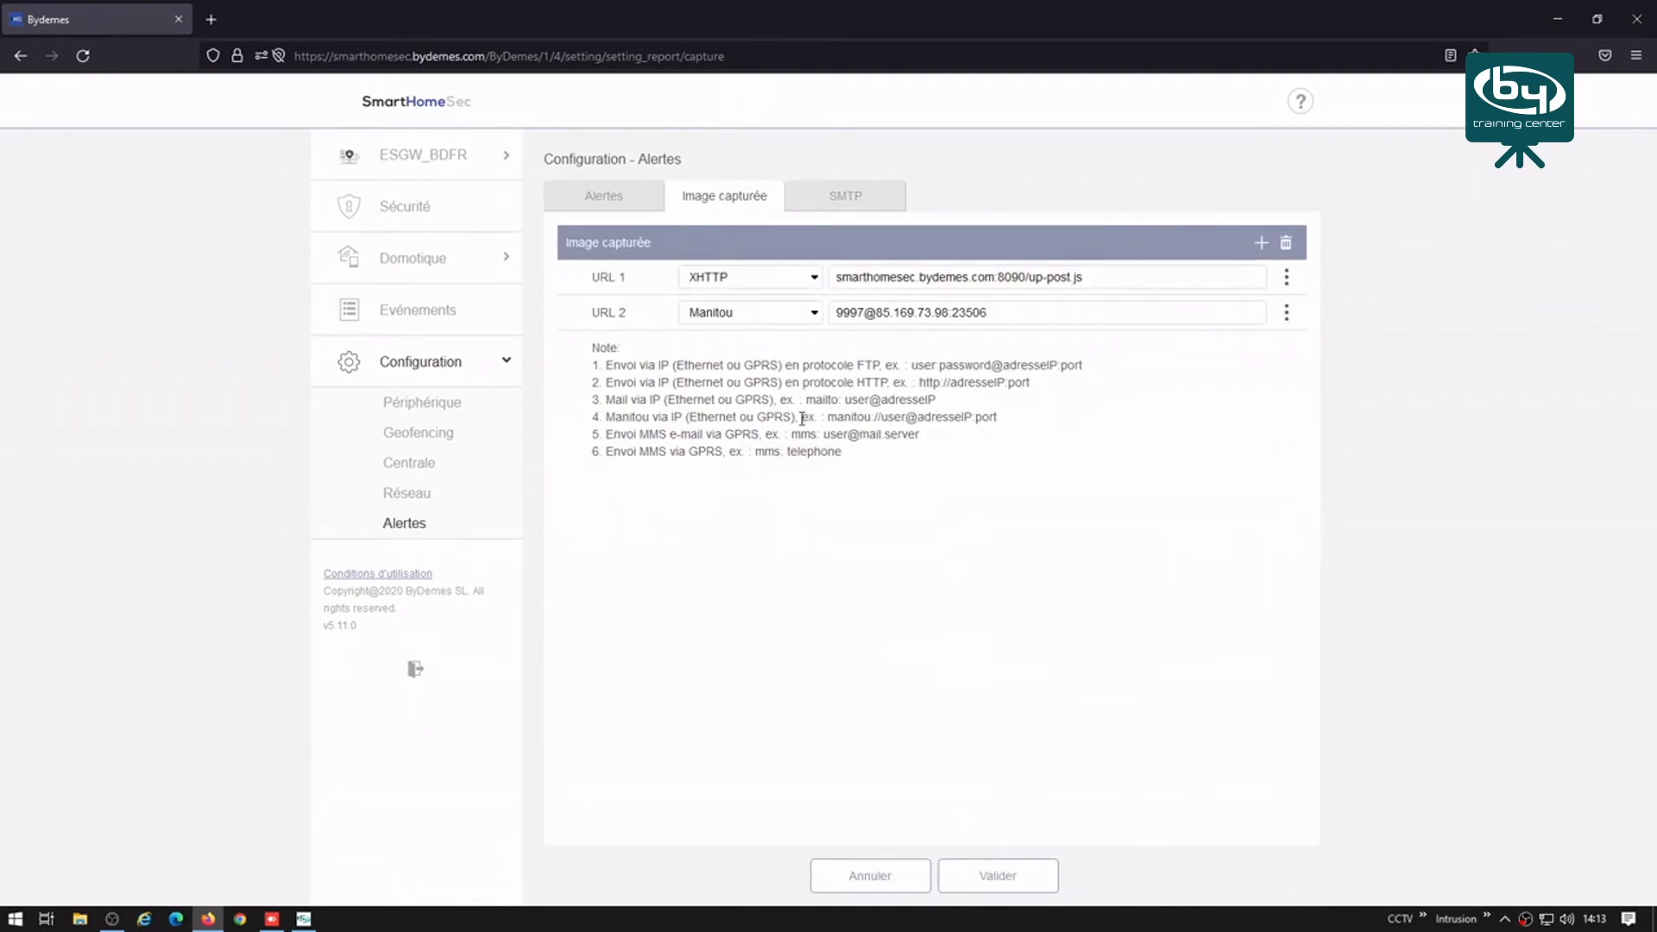
{"action": "left_click_drag", "start_coordinate": [802, 419], "coordinate": [999, 419]}
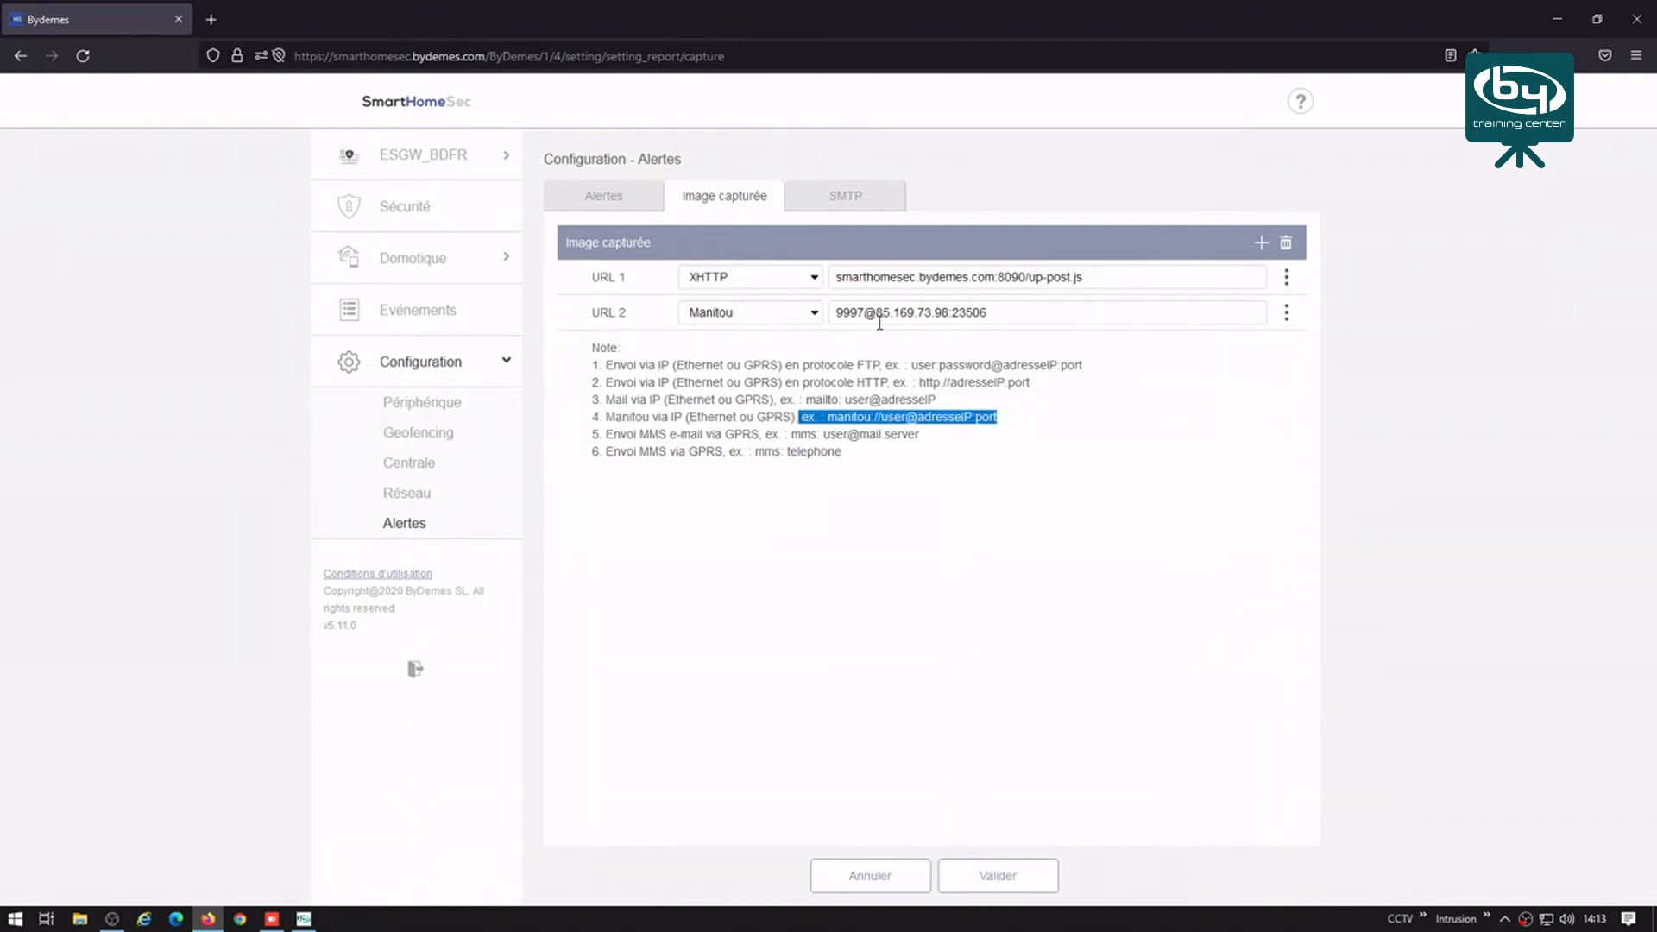
{"action": "left_click", "coordinate": [863, 312]}
{"action": "left_click_drag", "start_coordinate": [860, 312], "coordinate": [951, 311]}
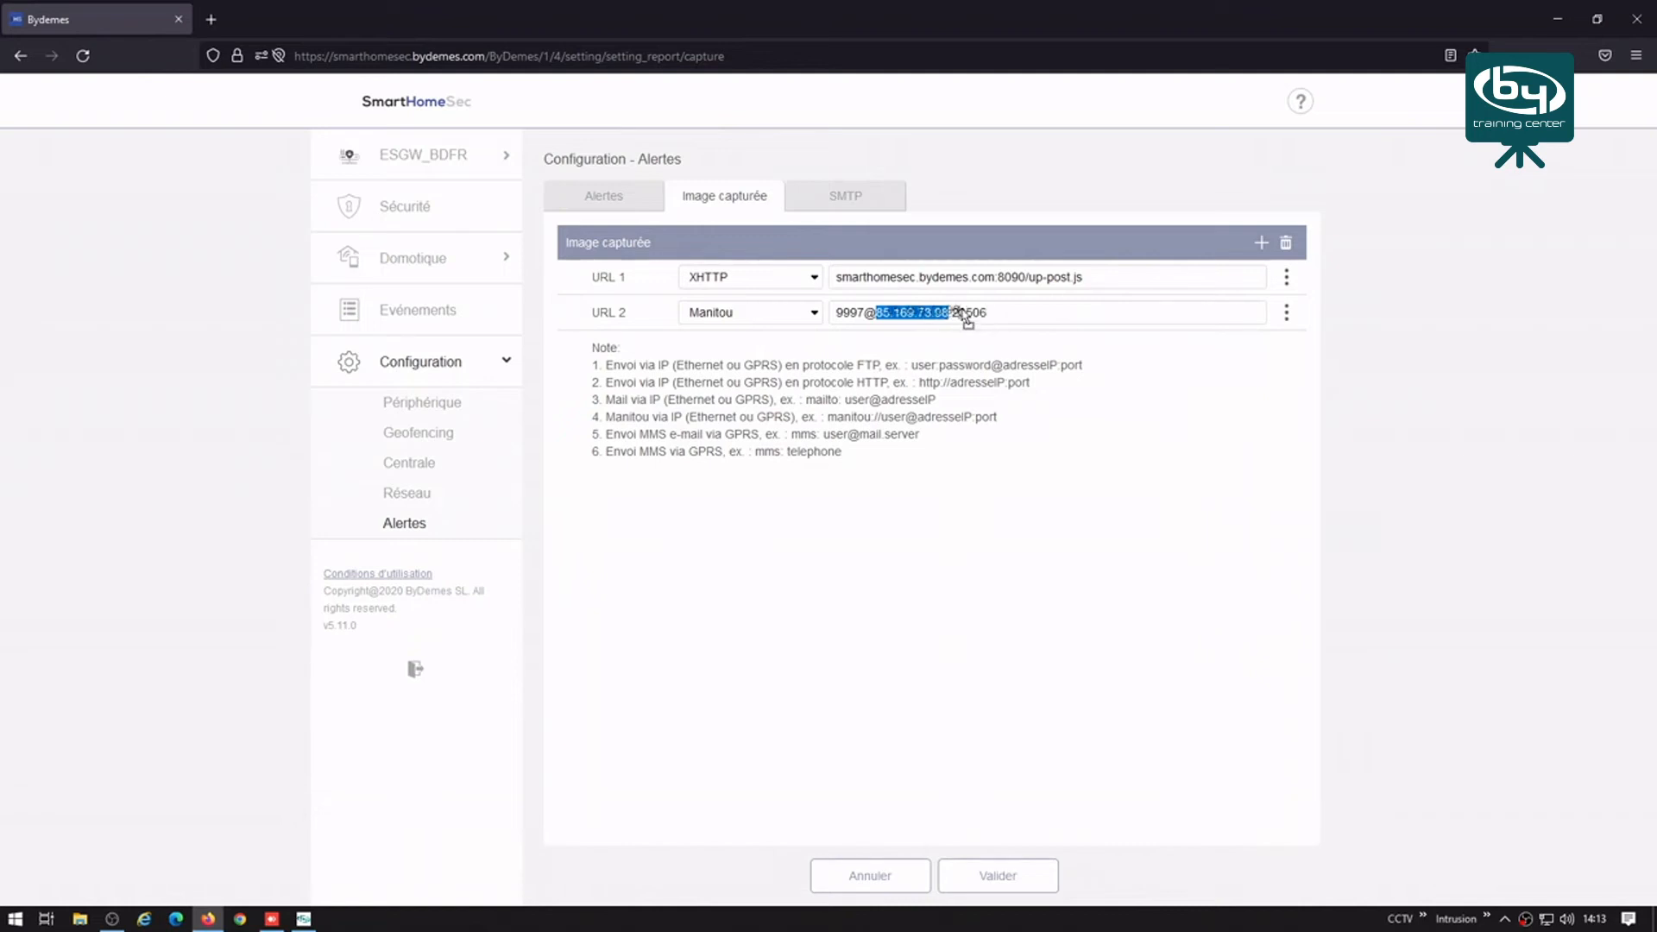
{"action": "left_click", "coordinate": [954, 315]}
{"action": "left_click_drag", "start_coordinate": [952, 312], "coordinate": [993, 312]}
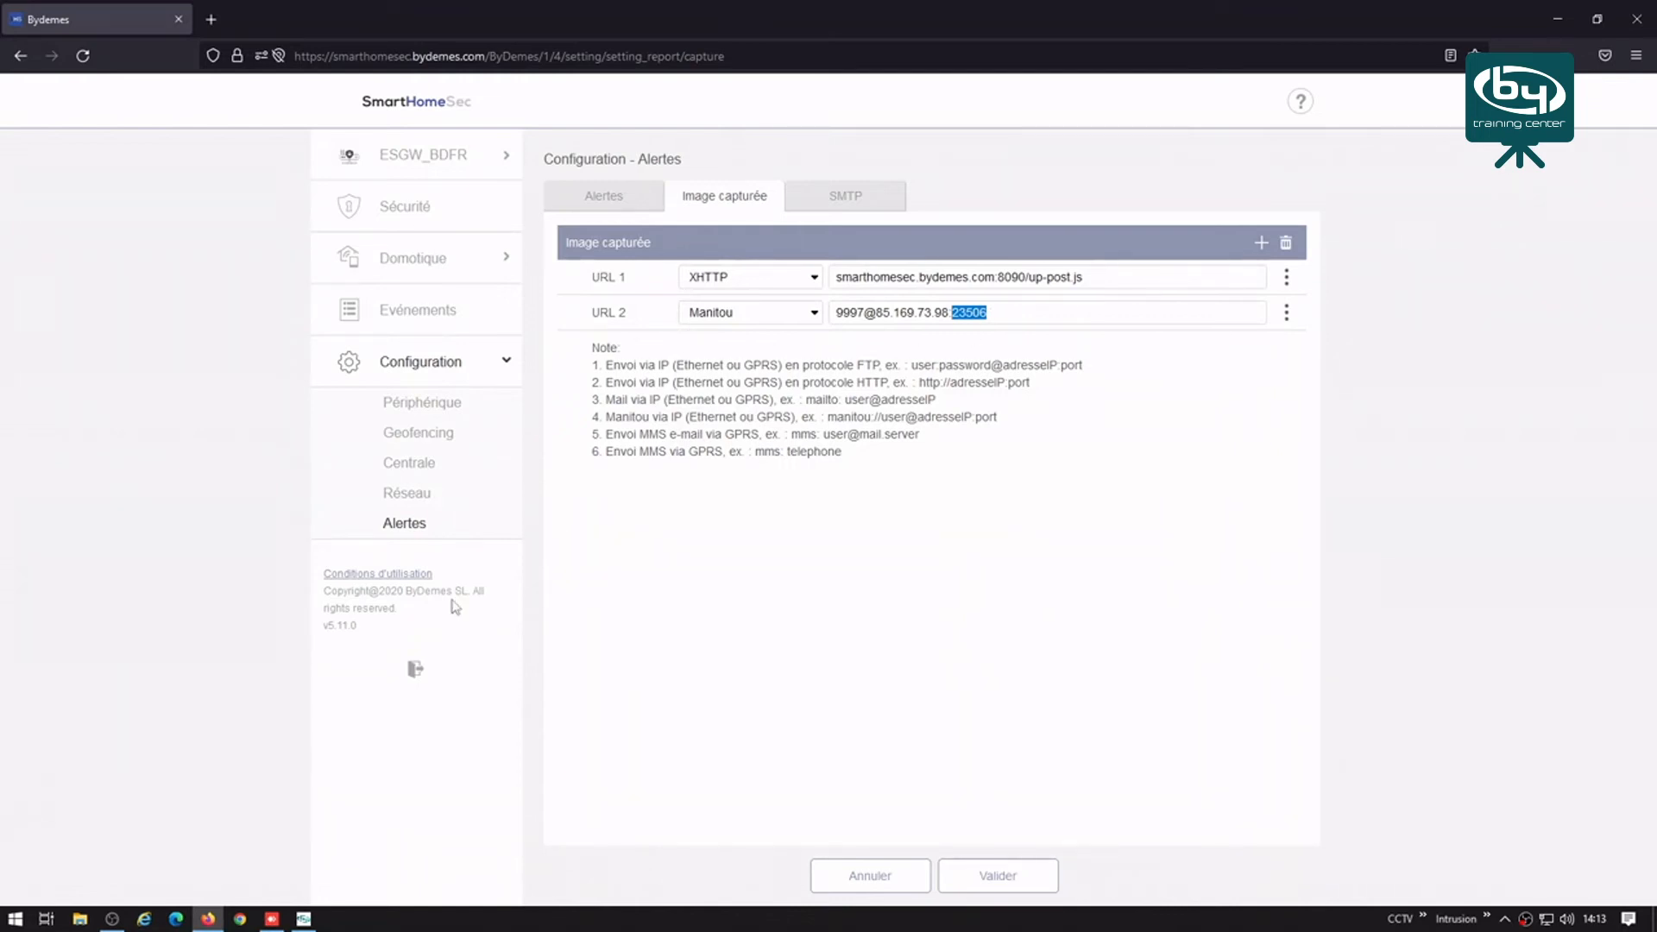
{"action": "left_click", "coordinate": [416, 669]}
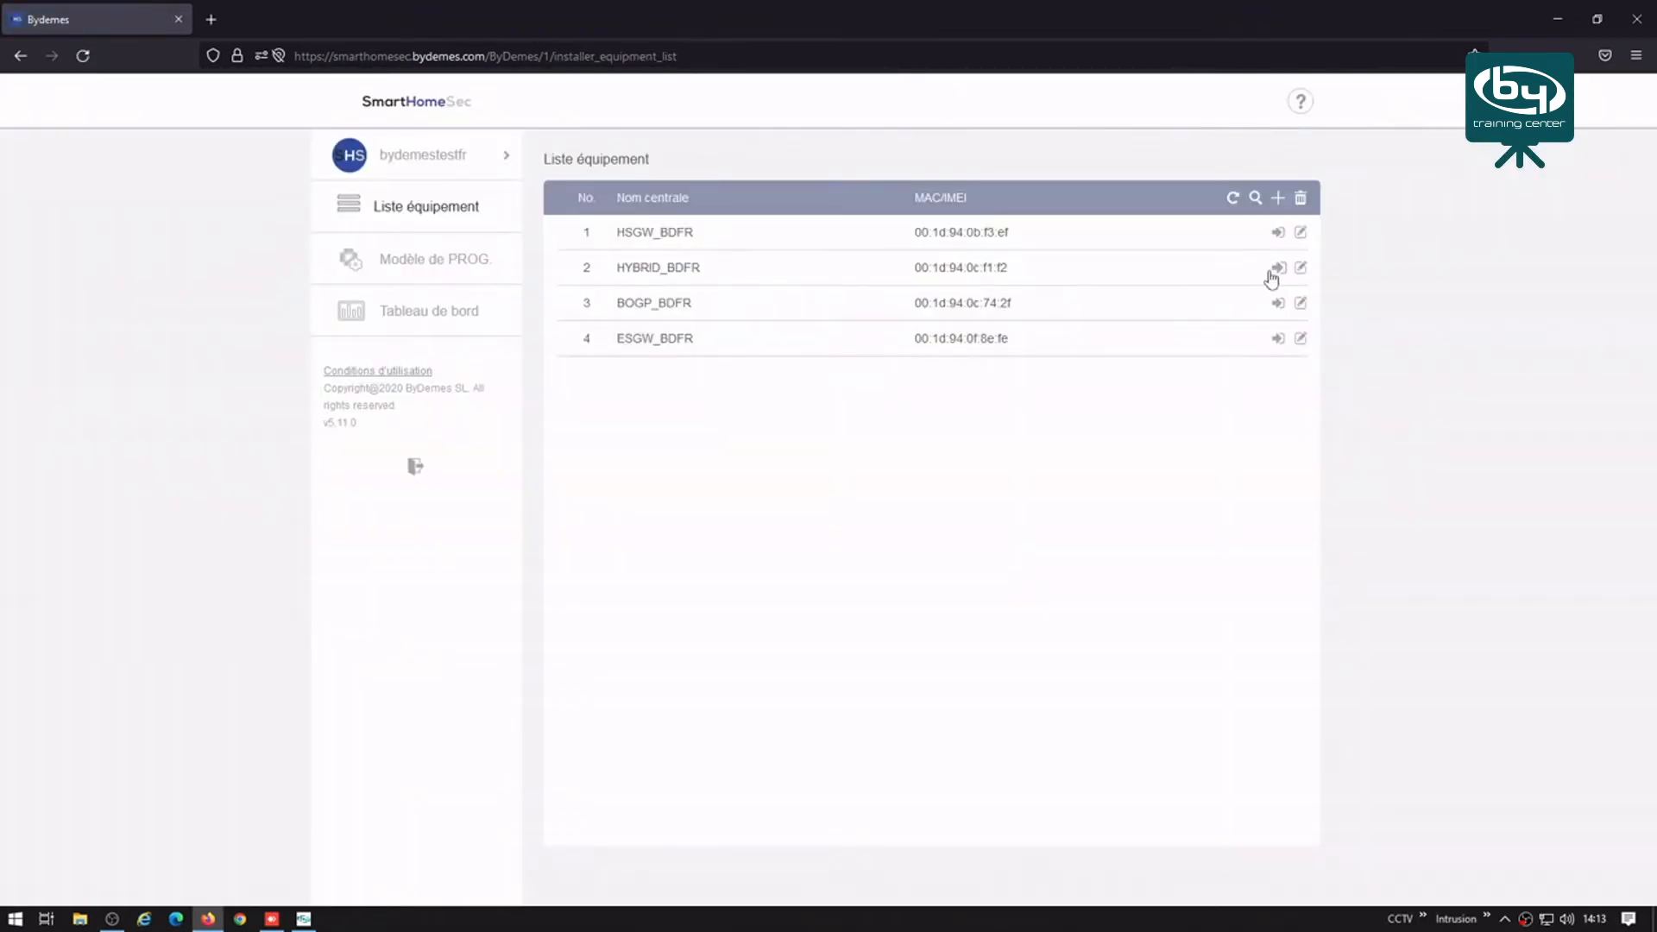
Step: Log into HYBRID_BDFR with the installer code, decline saving the password, and open Configuration
{"action": "left_click", "coordinate": [1276, 268]}
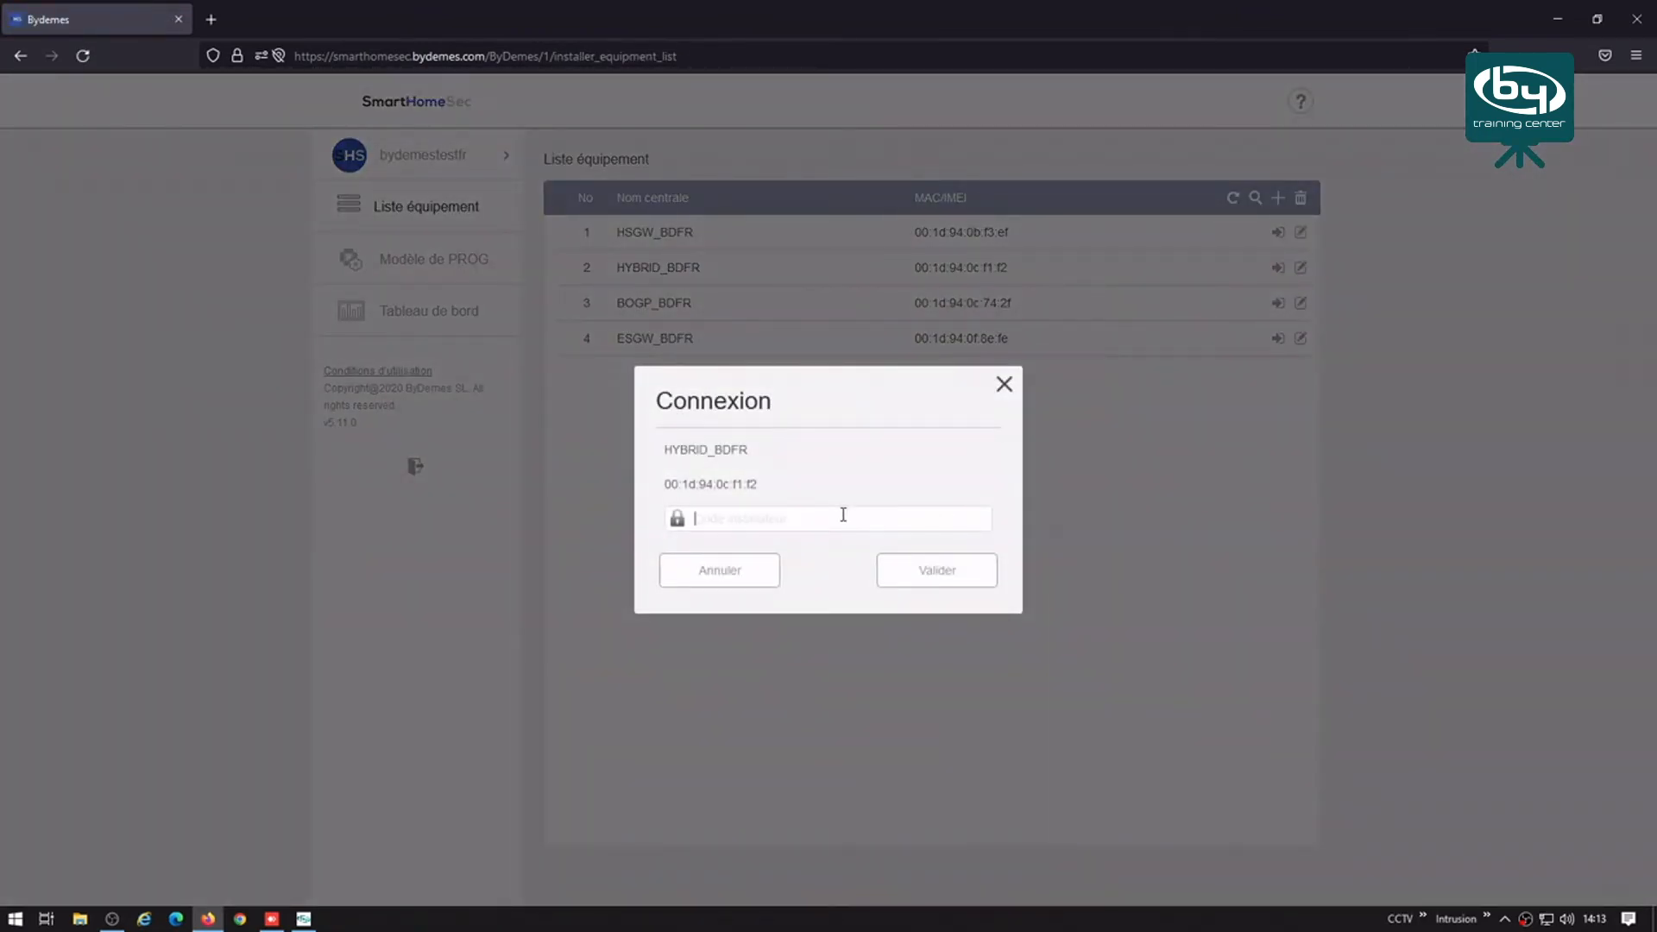
{"action": "type", "text": "•••"}
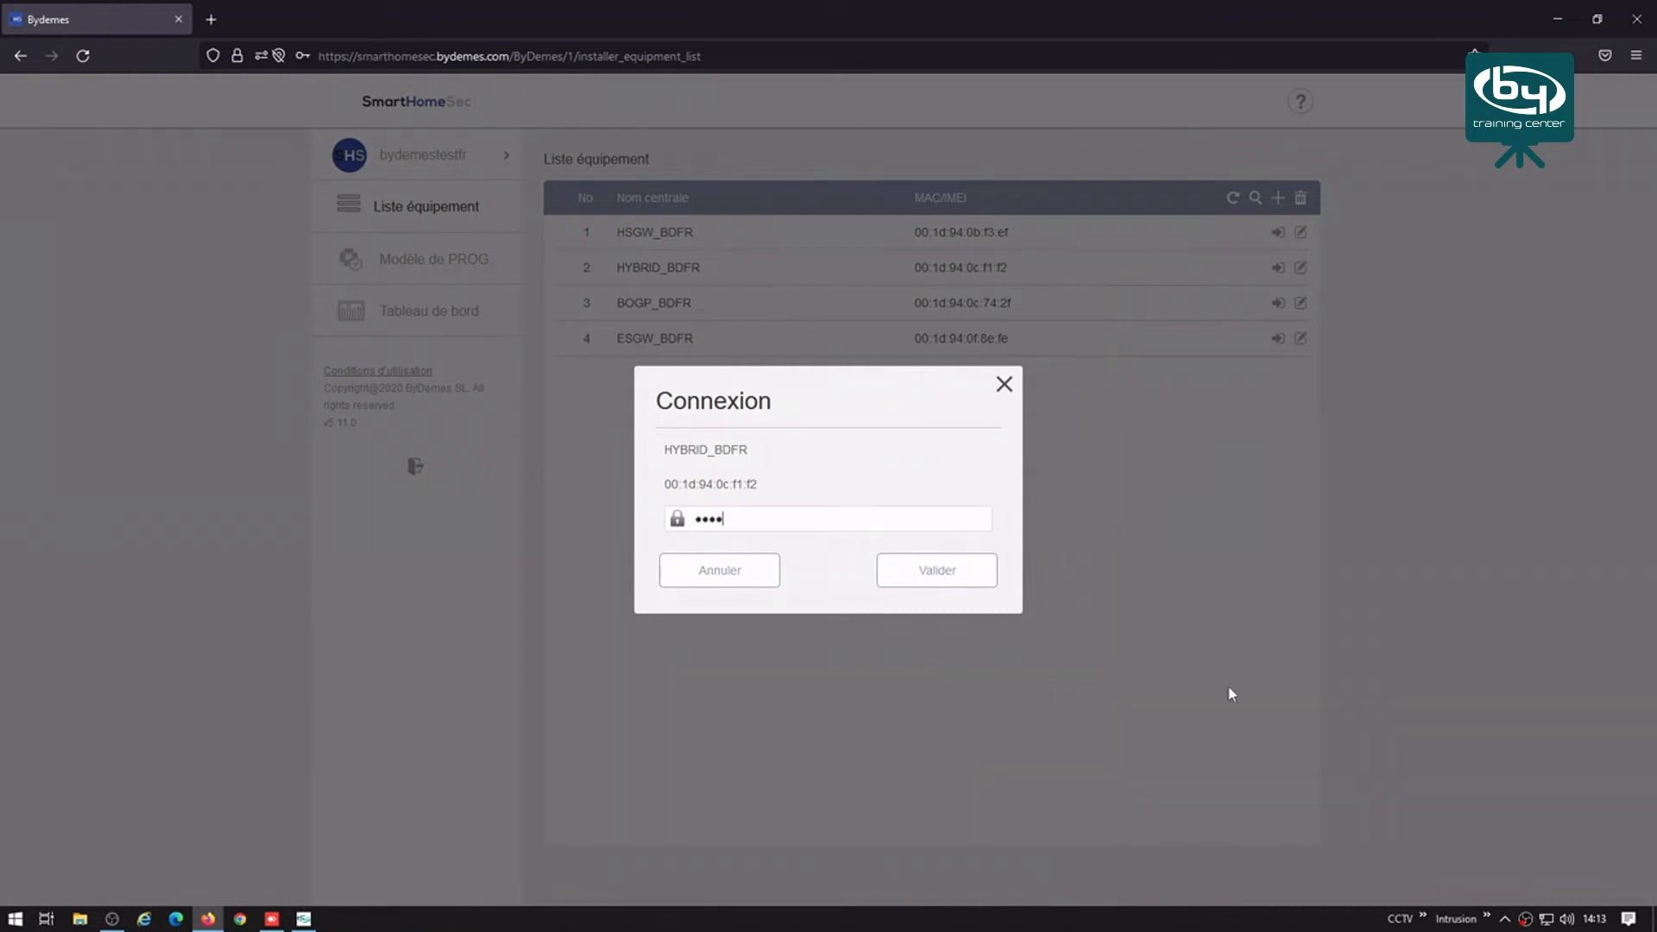
{"action": "type", "text": "•"}
{"action": "left_click", "coordinate": [979, 580]}
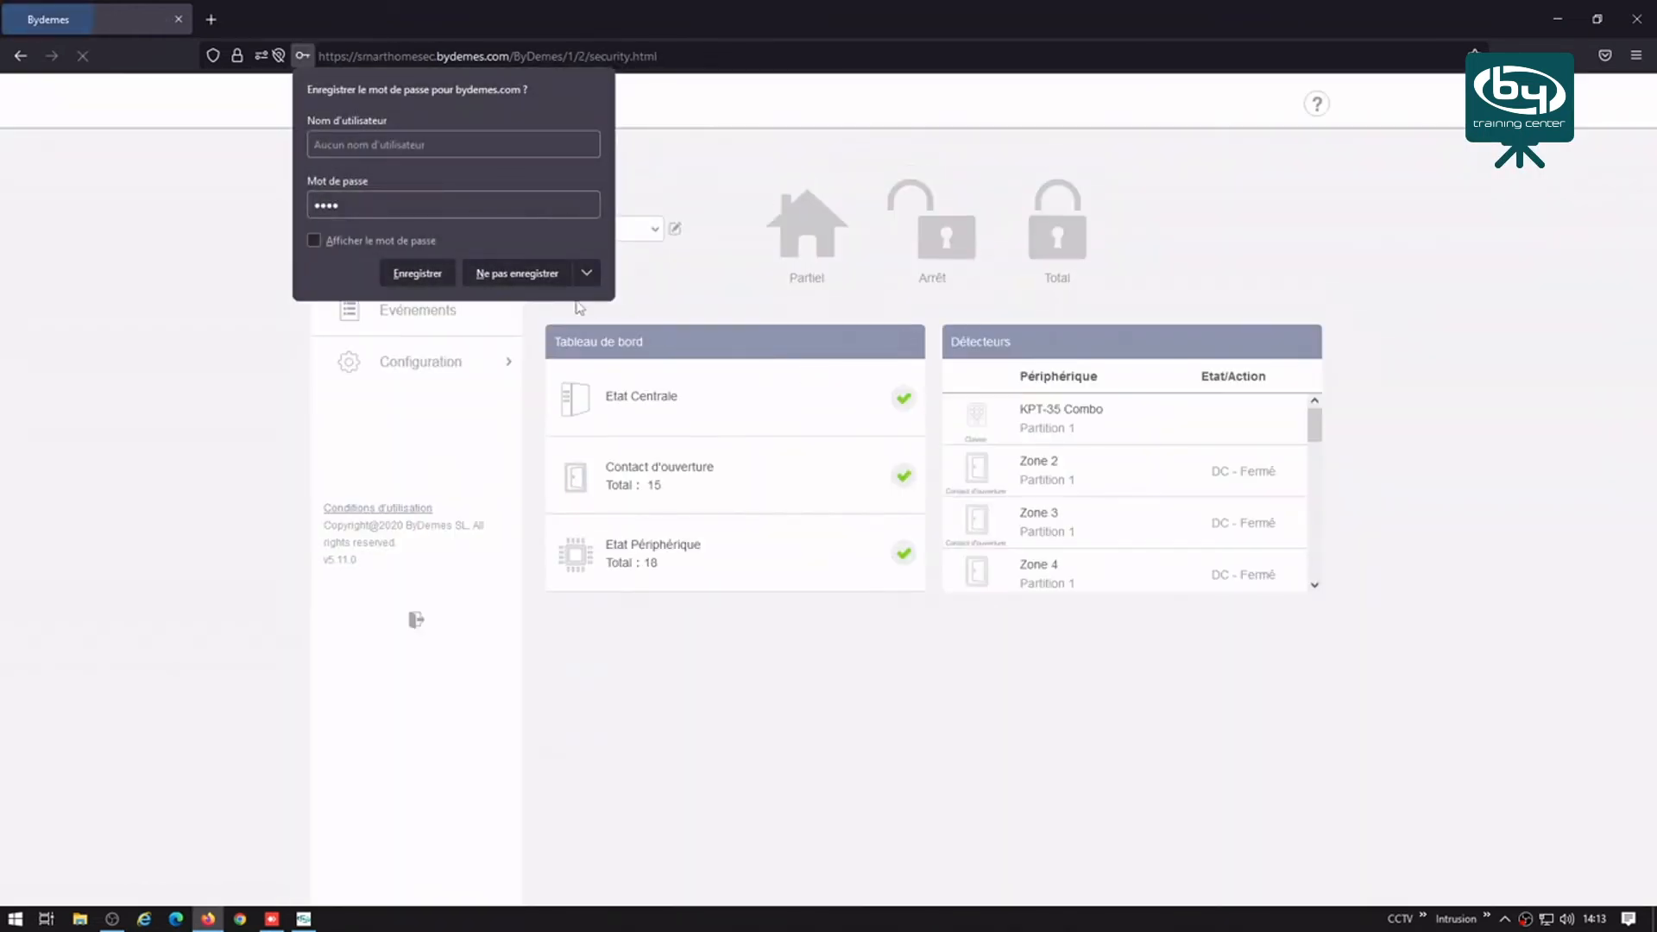
{"action": "left_click", "coordinate": [518, 273]}
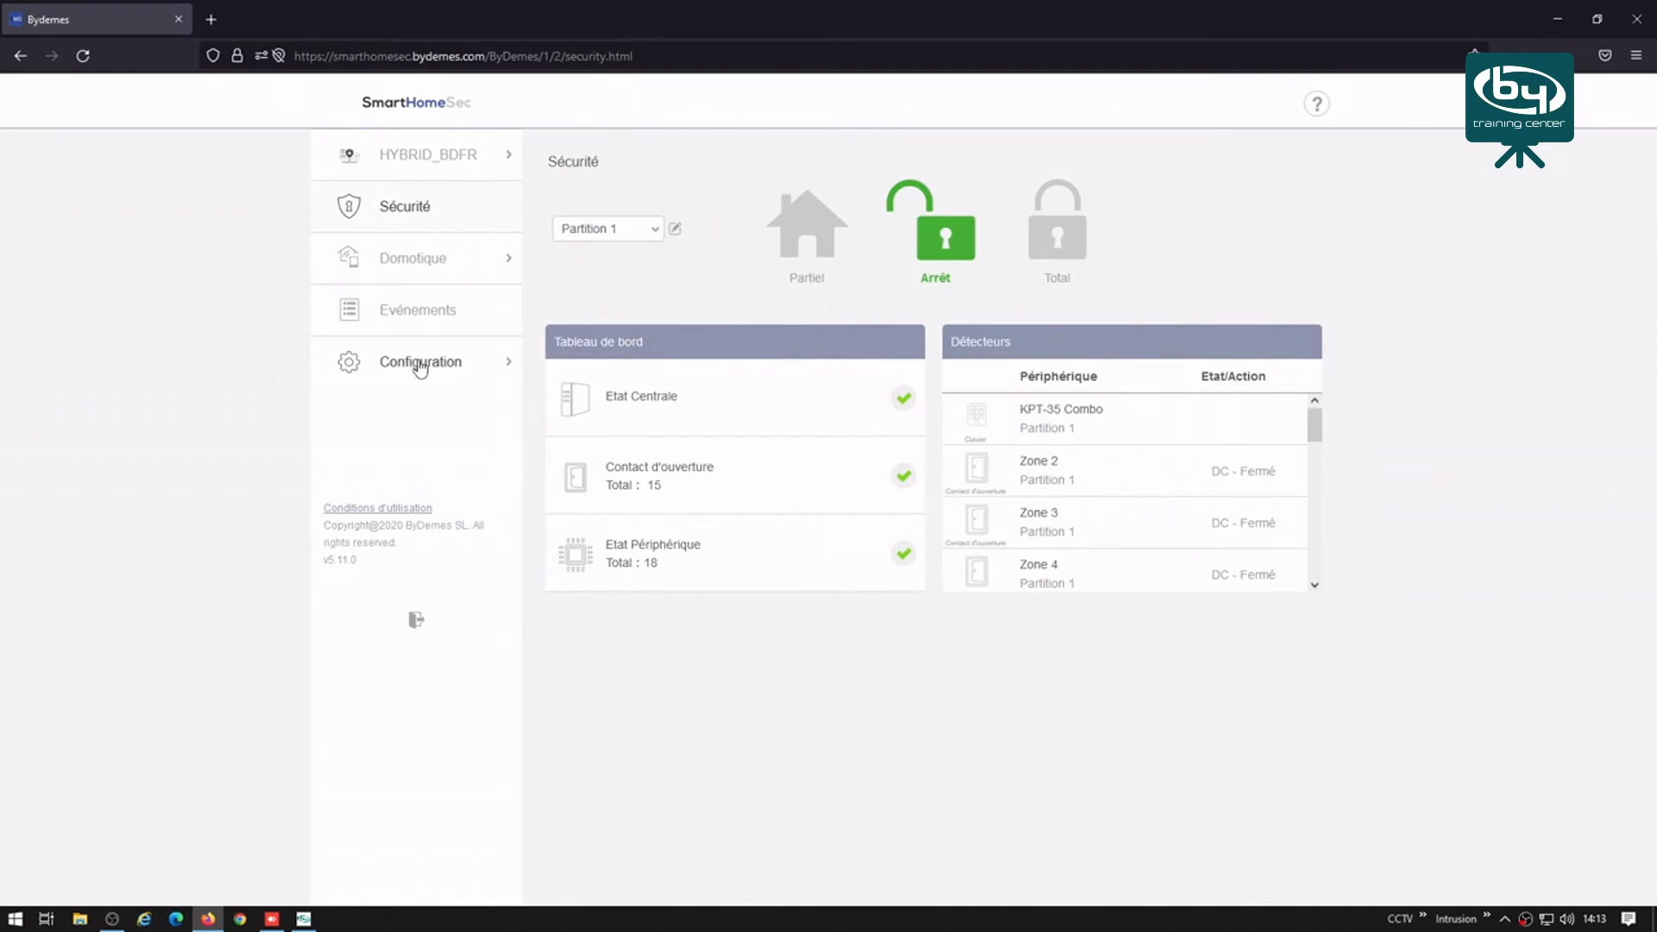
{"action": "left_click", "coordinate": [421, 362]}
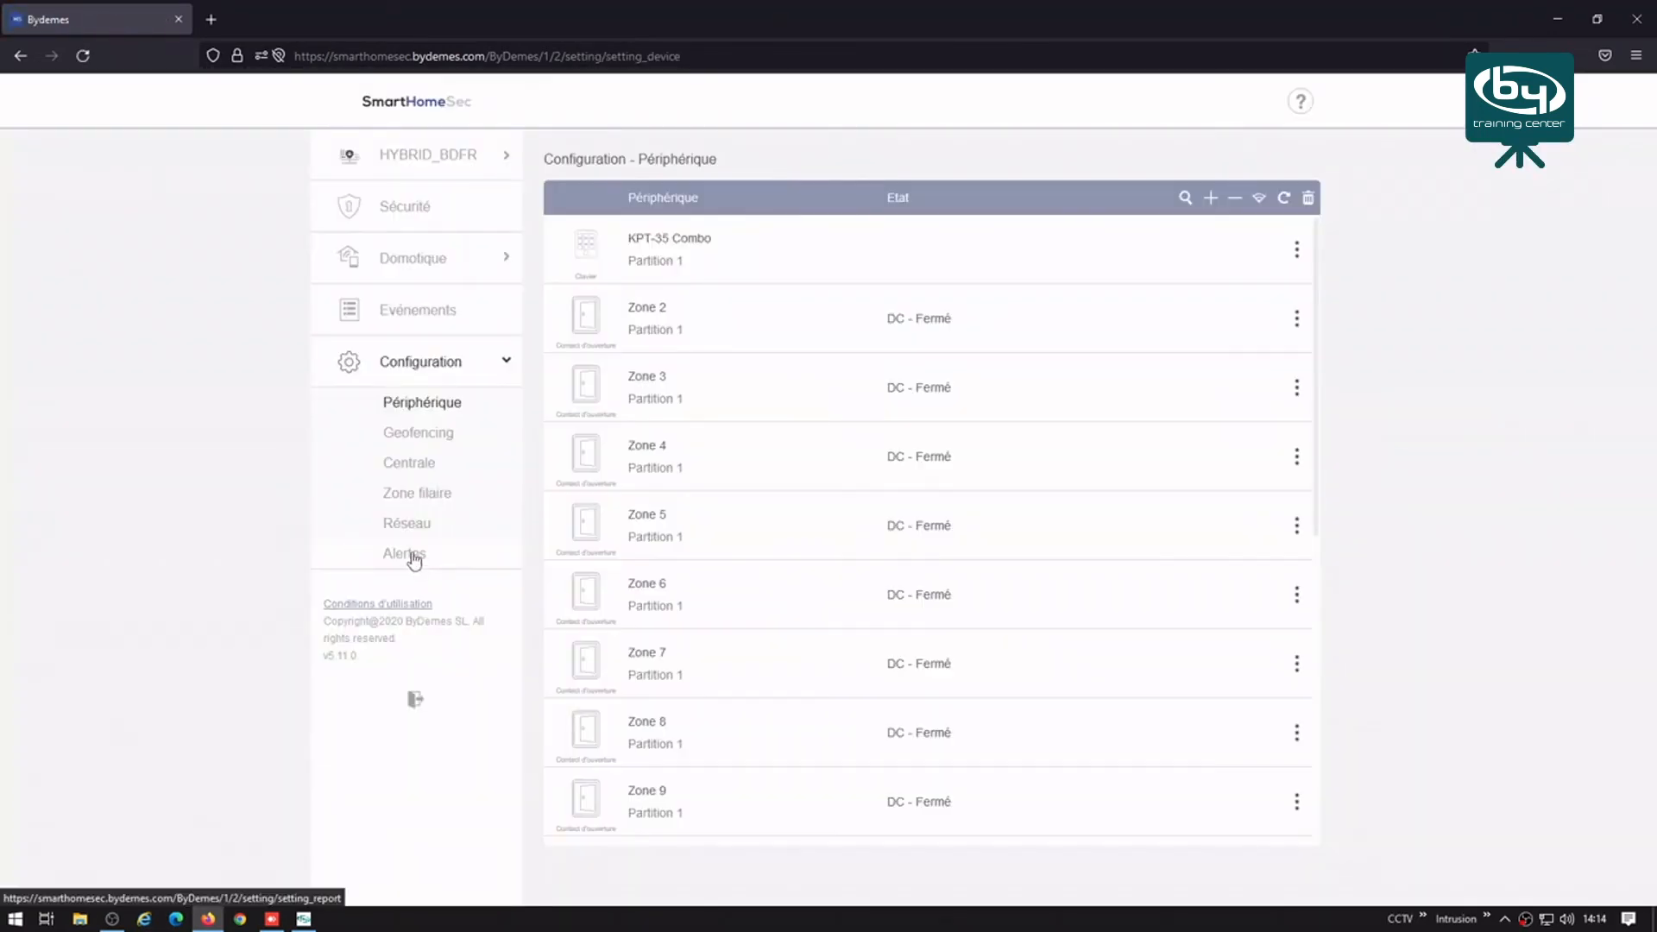
{"action": "left_click", "coordinate": [414, 553]}
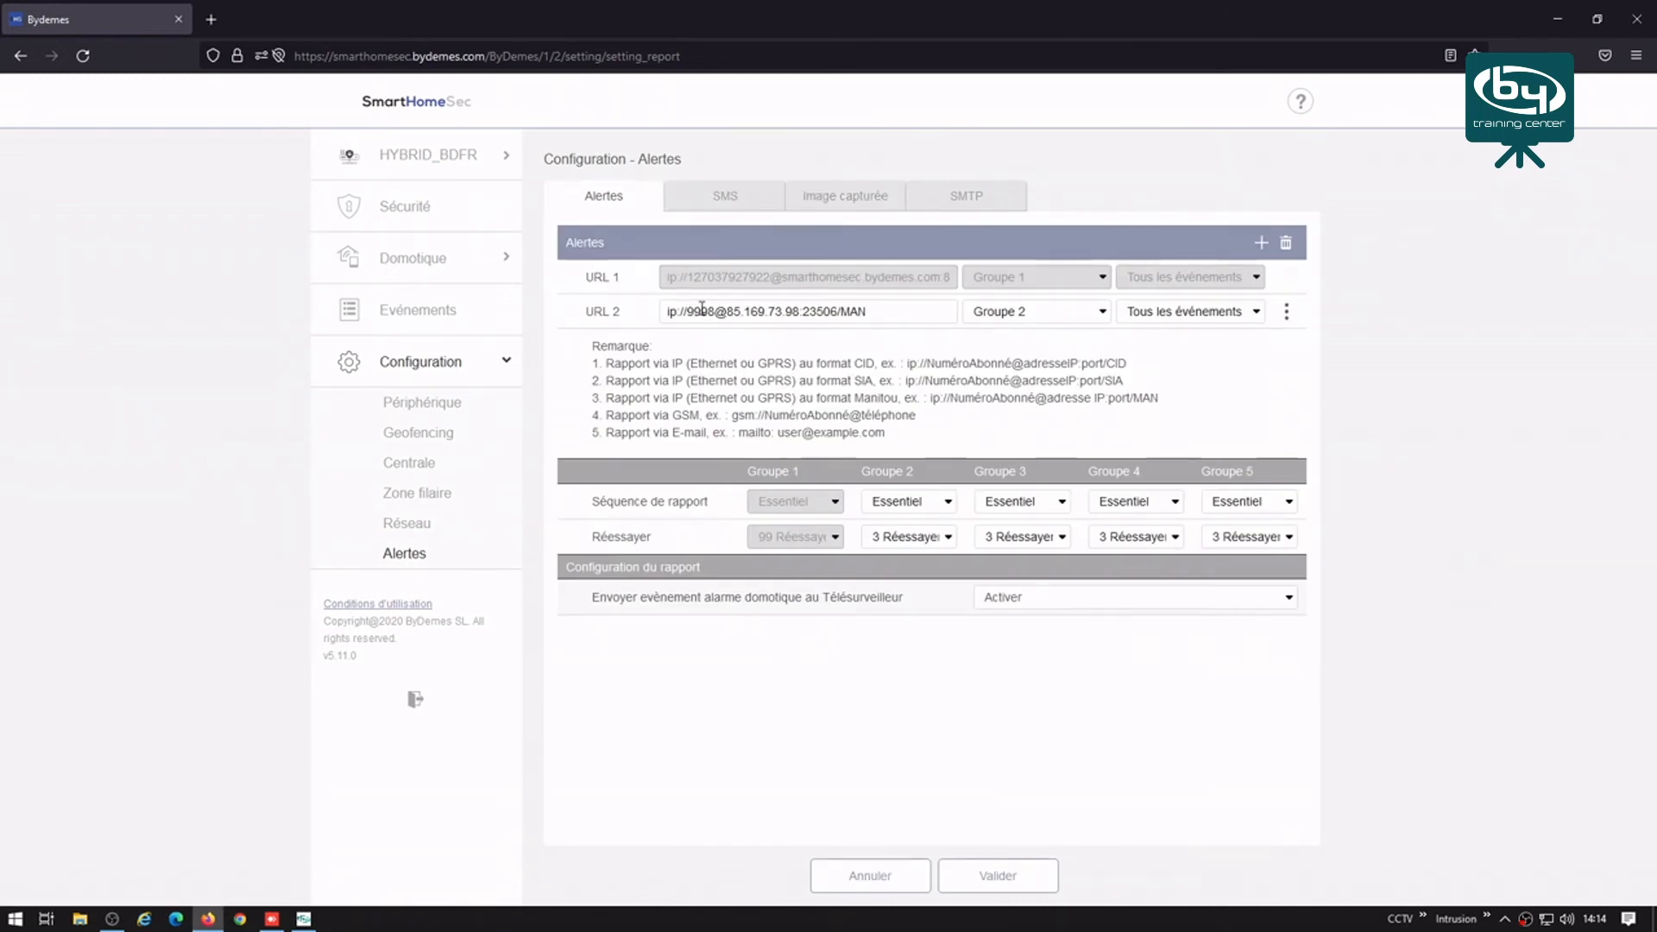
{"action": "left_click_drag", "start_coordinate": [728, 311], "coordinate": [868, 313]}
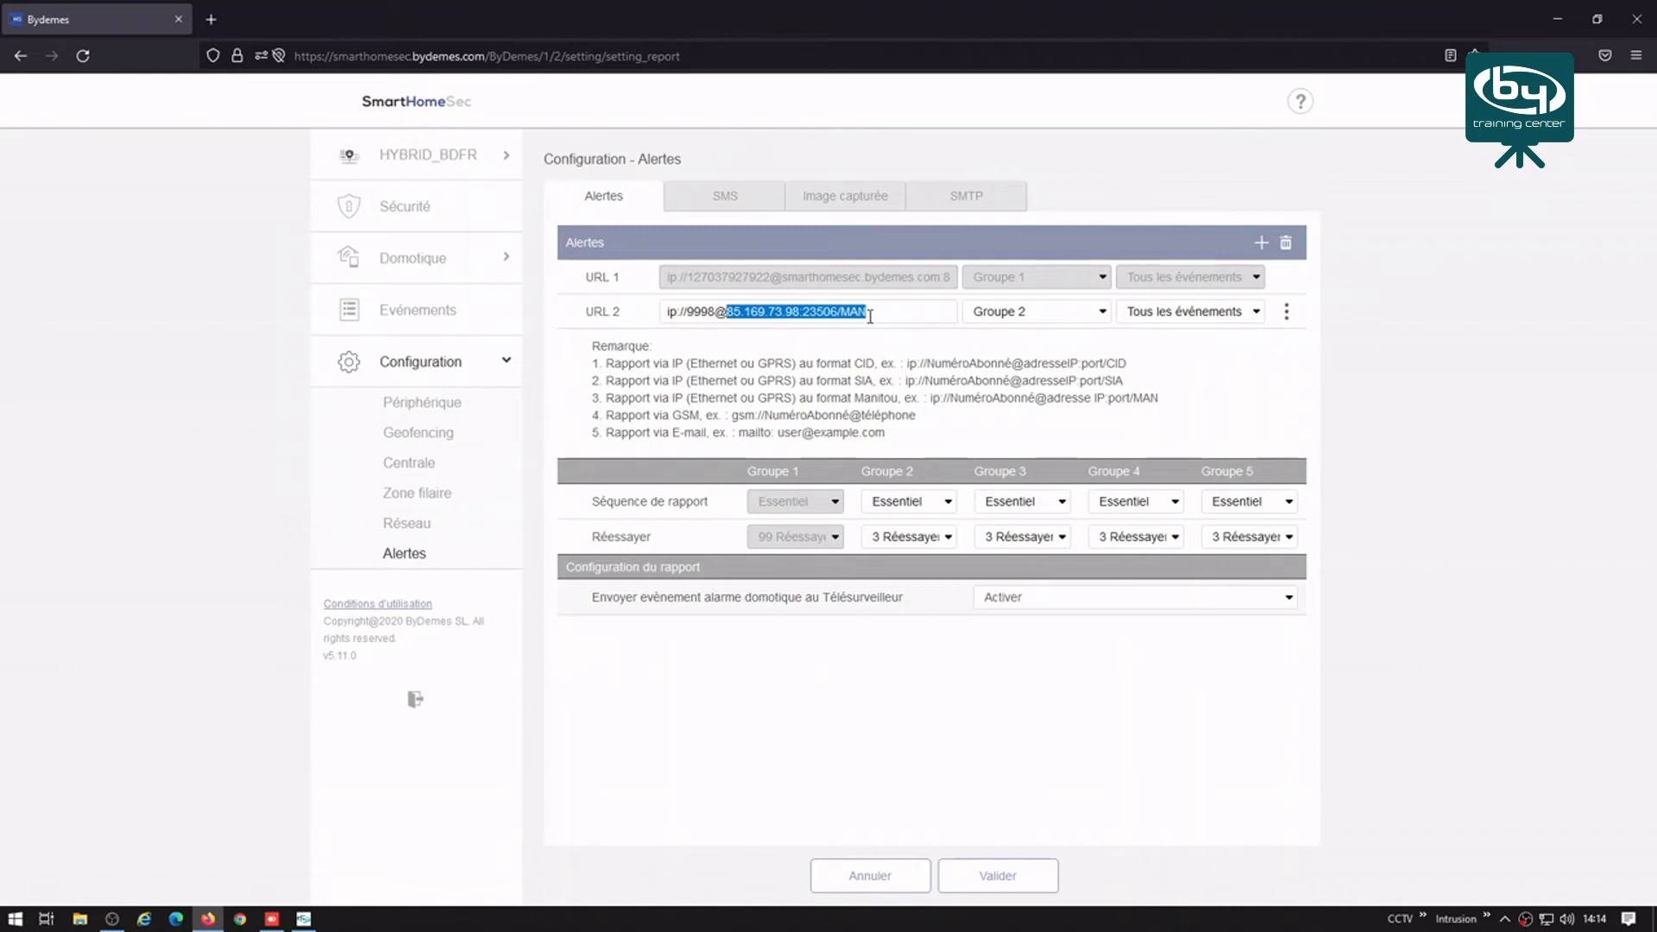
{"action": "left_click", "coordinate": [865, 200]}
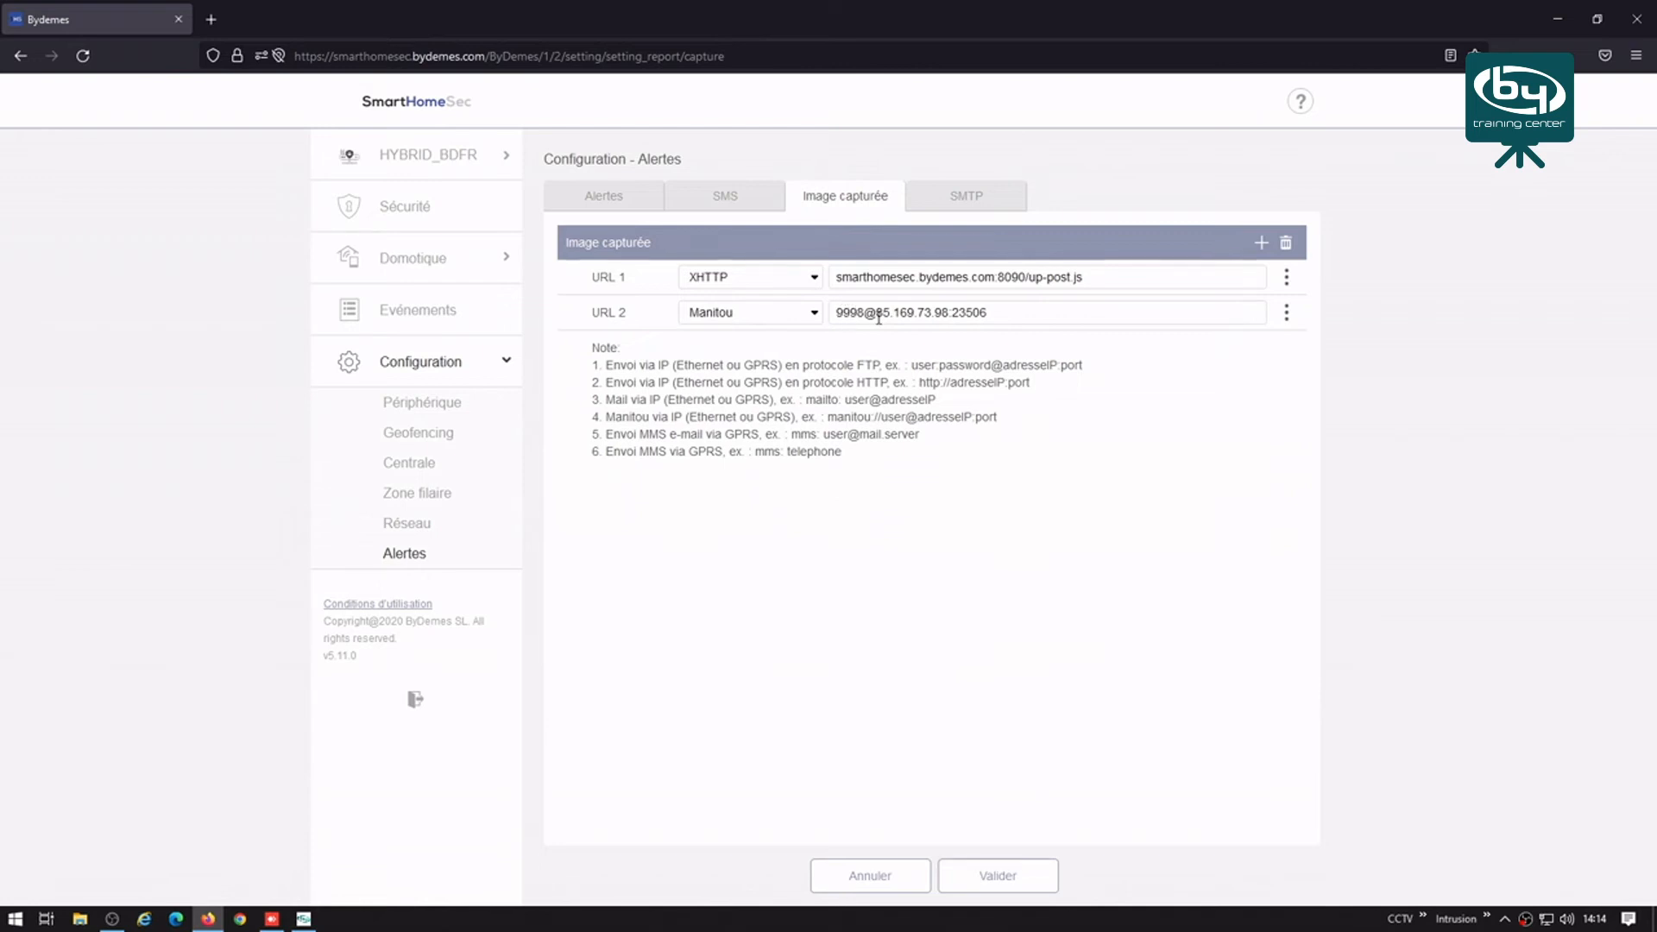
{"action": "left_click_drag", "start_coordinate": [878, 309], "coordinate": [992, 316]}
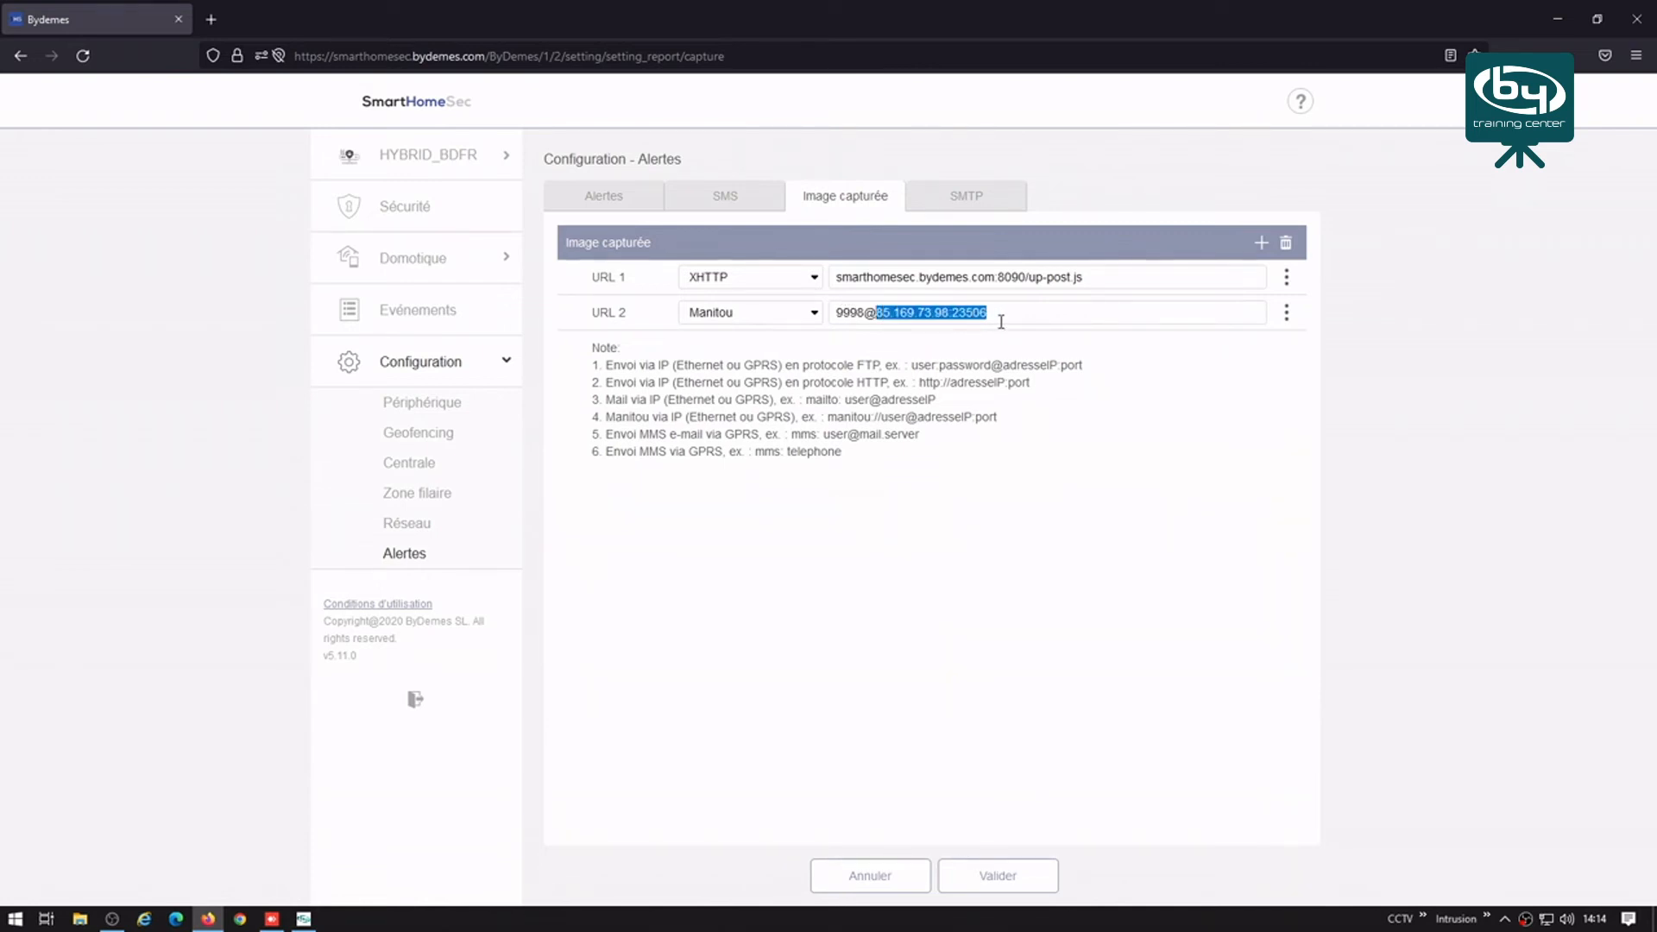
{"action": "left_click", "coordinate": [411, 701]}
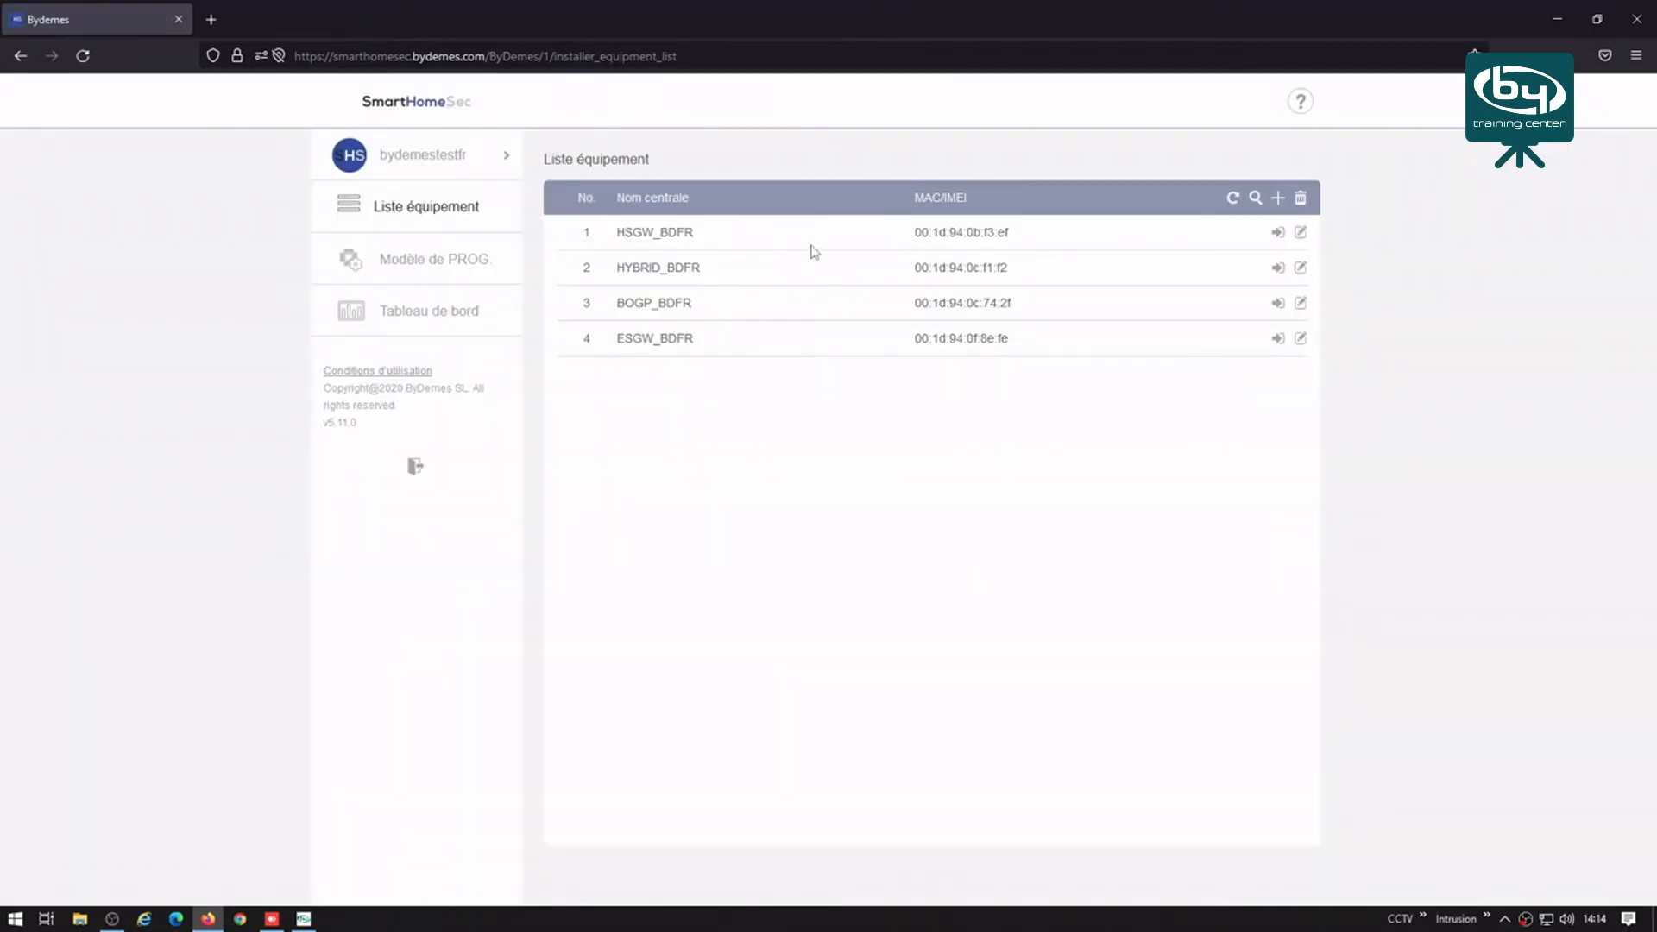
Step: Log into HSGW_BDFR with the installer code, decline saving the password, and open Configuration
{"action": "left_click", "coordinate": [1278, 235]}
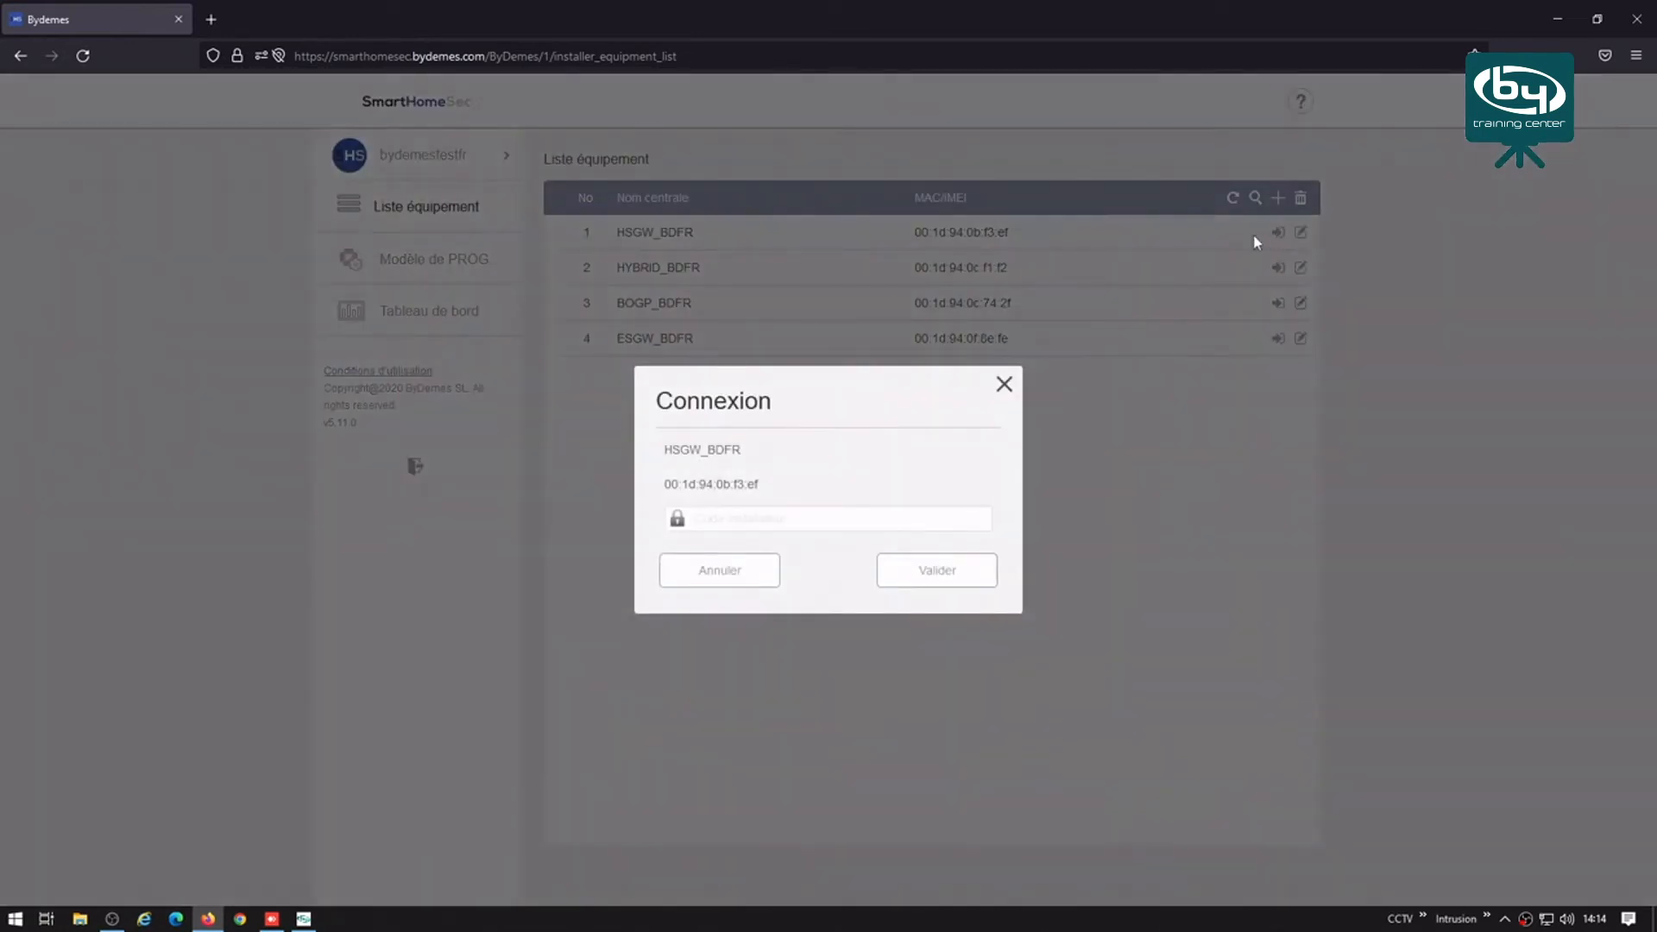
{"action": "left_click", "coordinate": [783, 522]}
{"action": "type", "text": "11"}
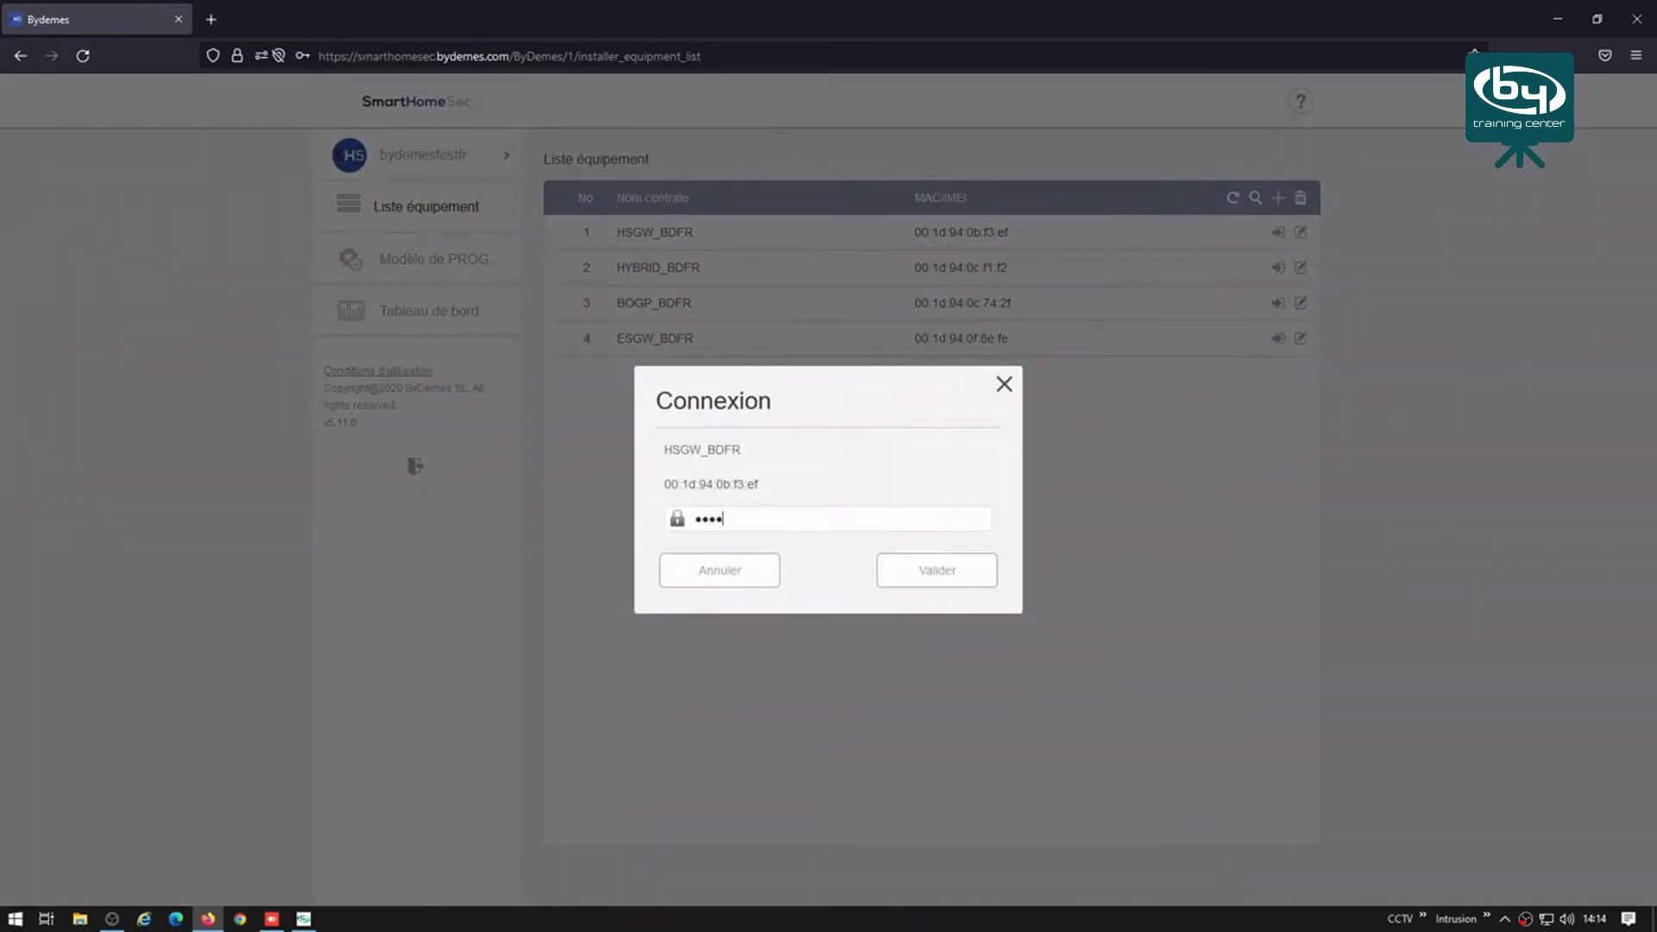
{"action": "left_click", "coordinate": [916, 568]}
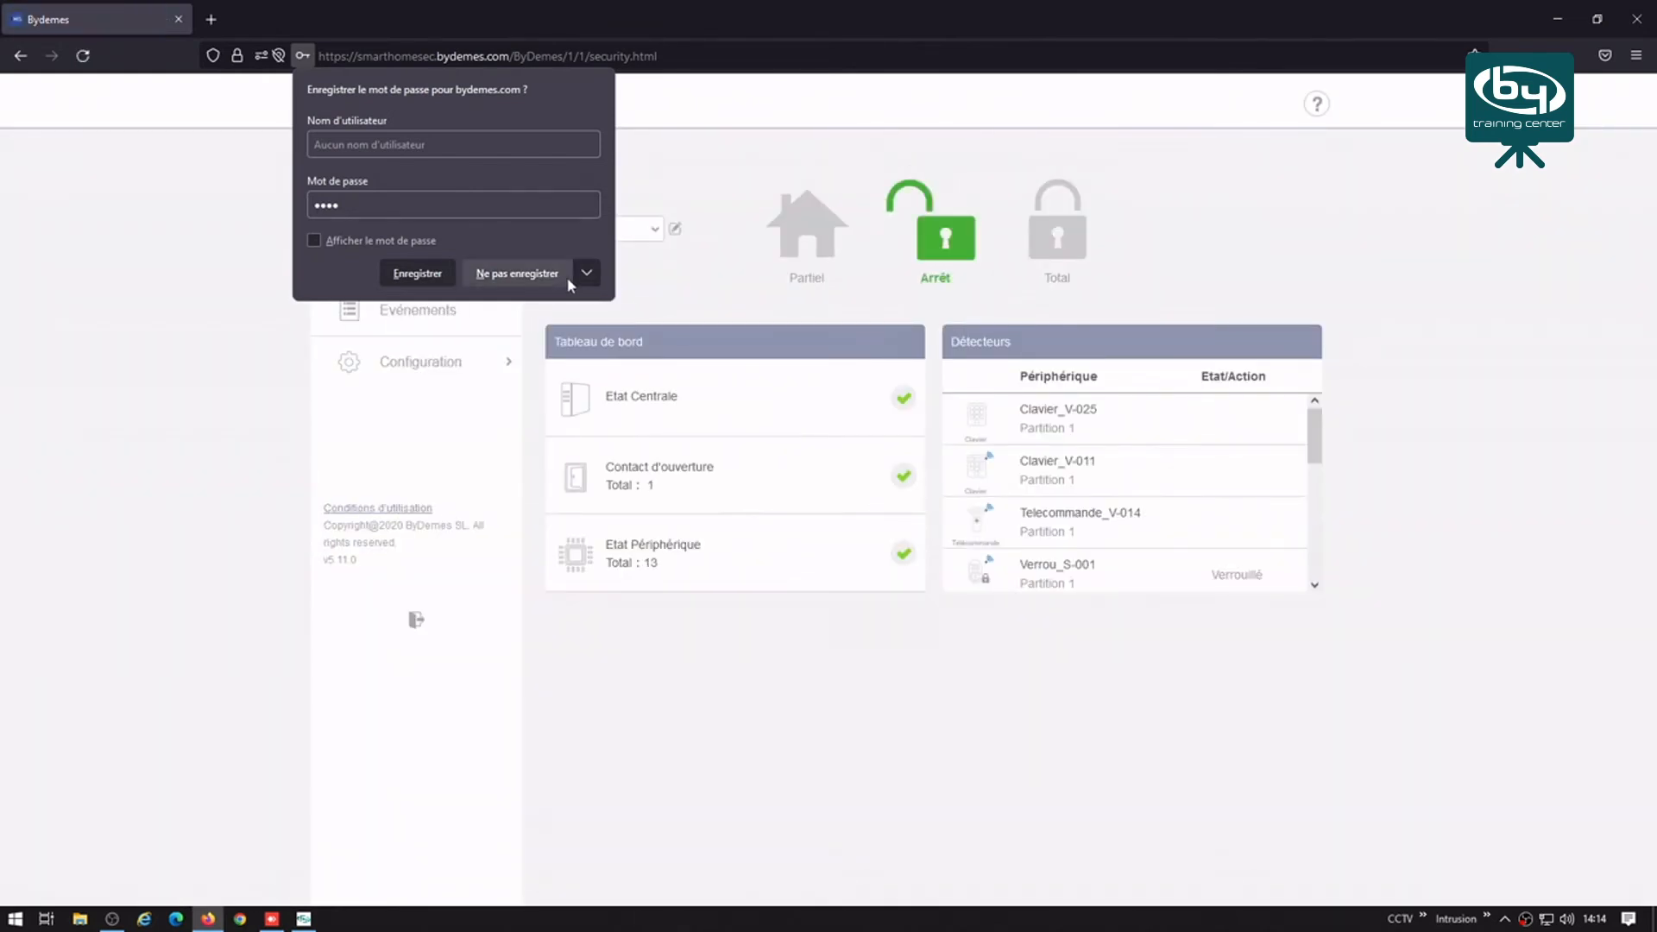
{"action": "left_click", "coordinate": [537, 273]}
{"action": "left_click", "coordinate": [442, 364]}
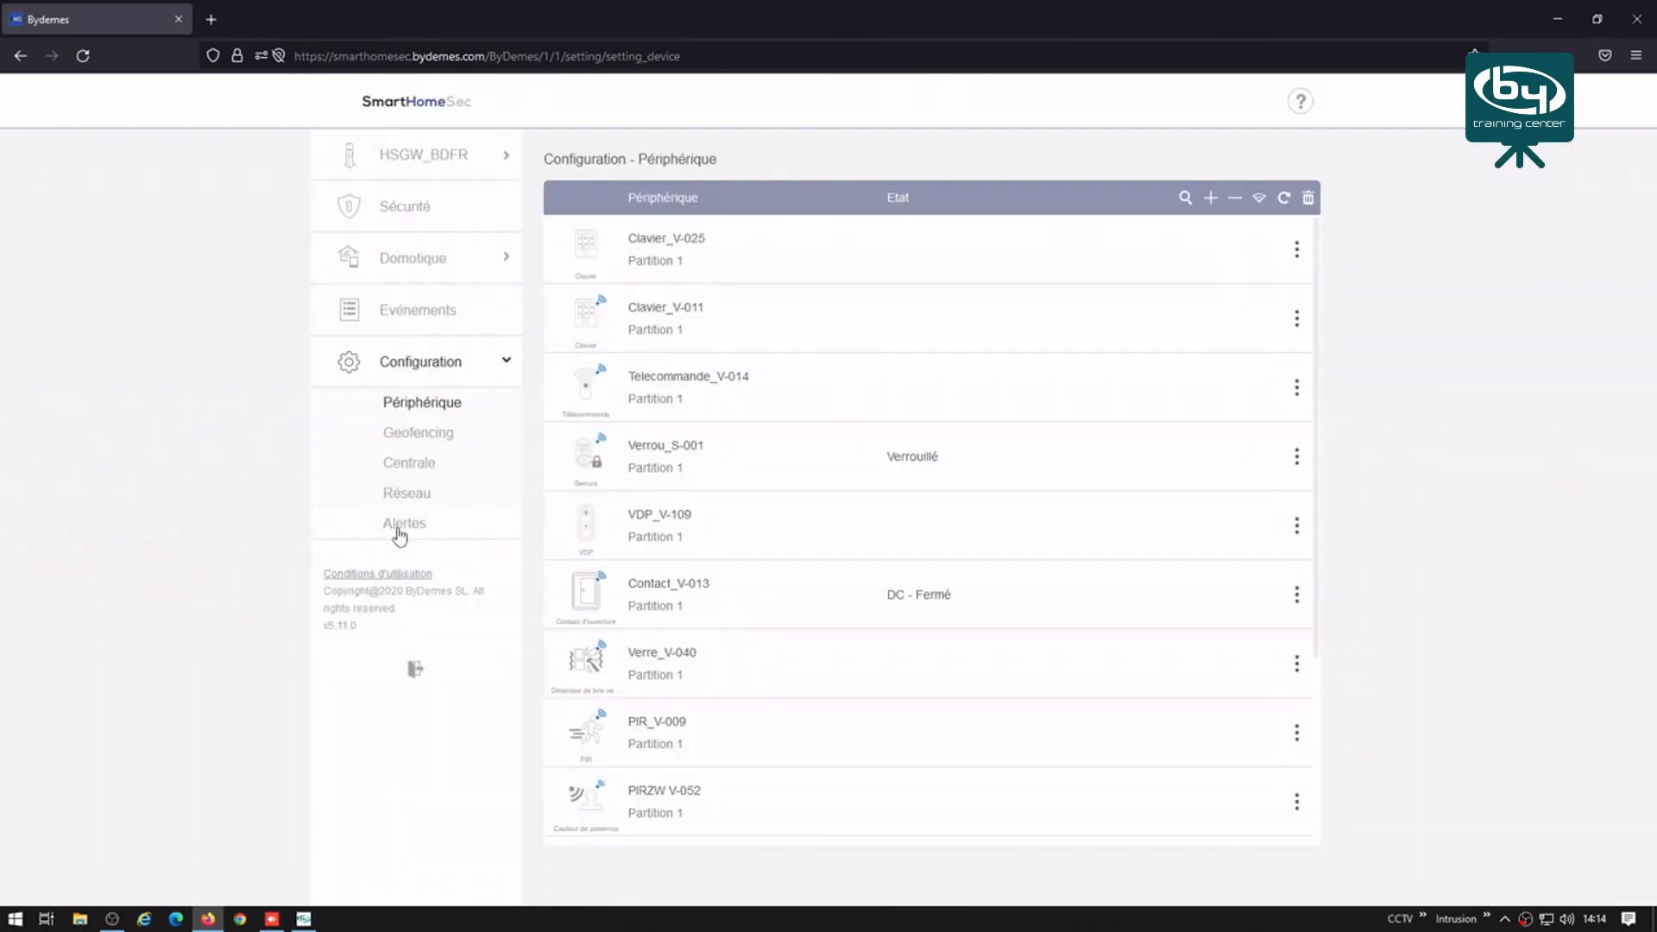
Step: Check the subscriber number in the alert and image-capture URL 2 addresses, then log out
{"action": "left_click", "coordinate": [399, 527]}
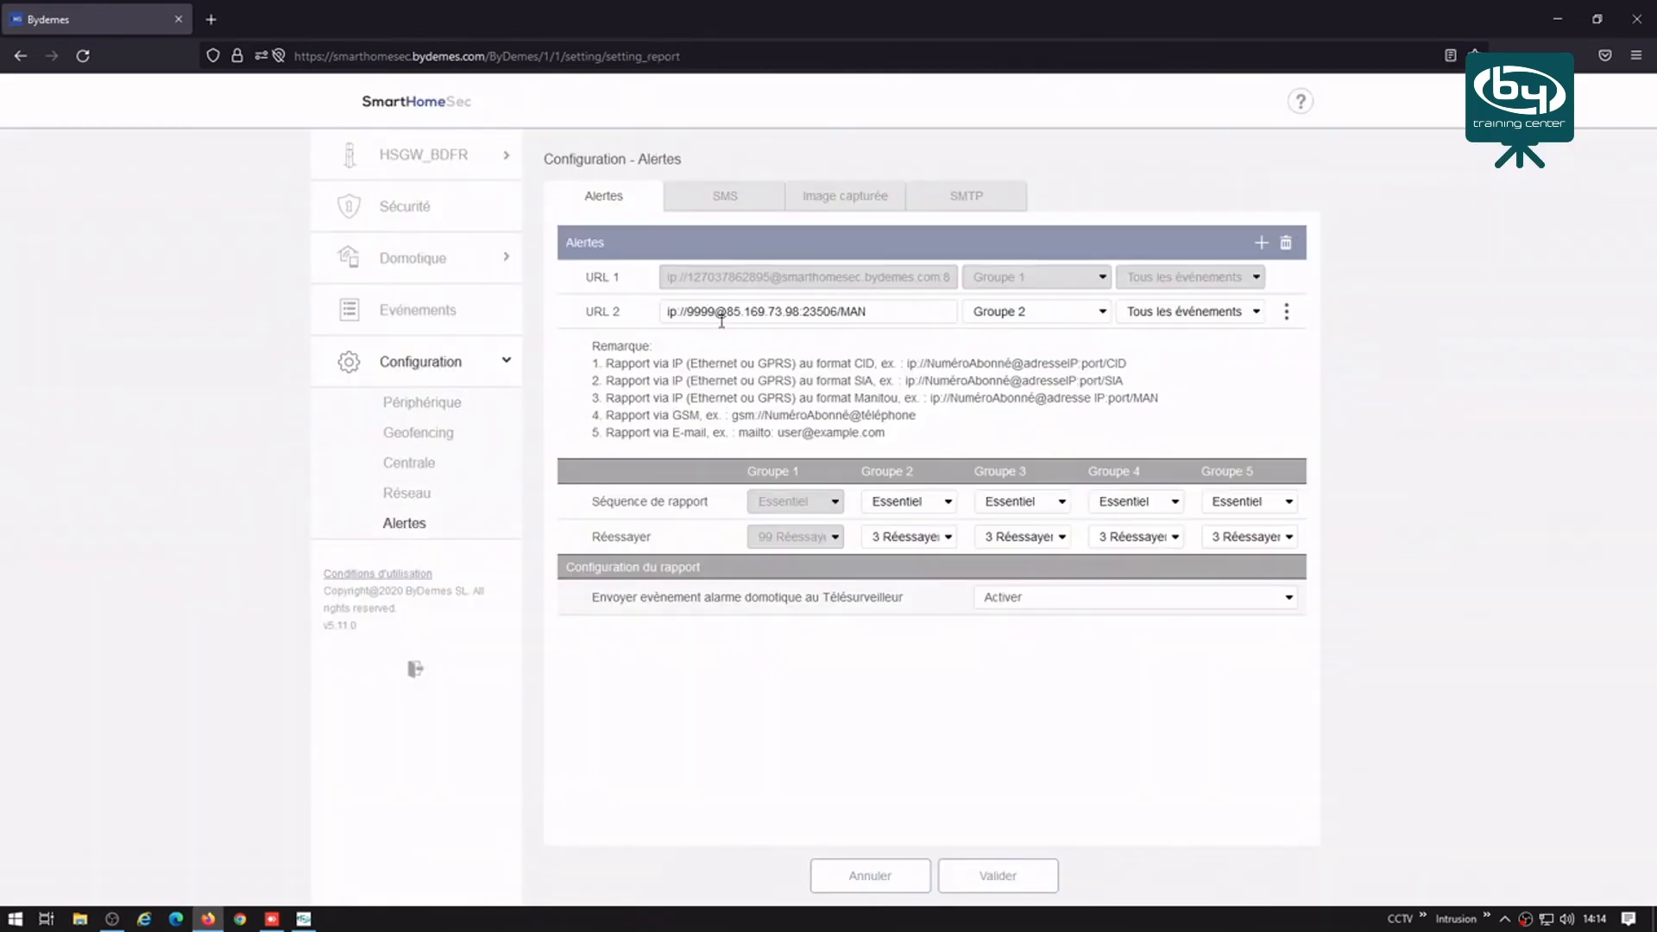
{"action": "left_click_drag", "start_coordinate": [688, 310], "coordinate": [702, 311]}
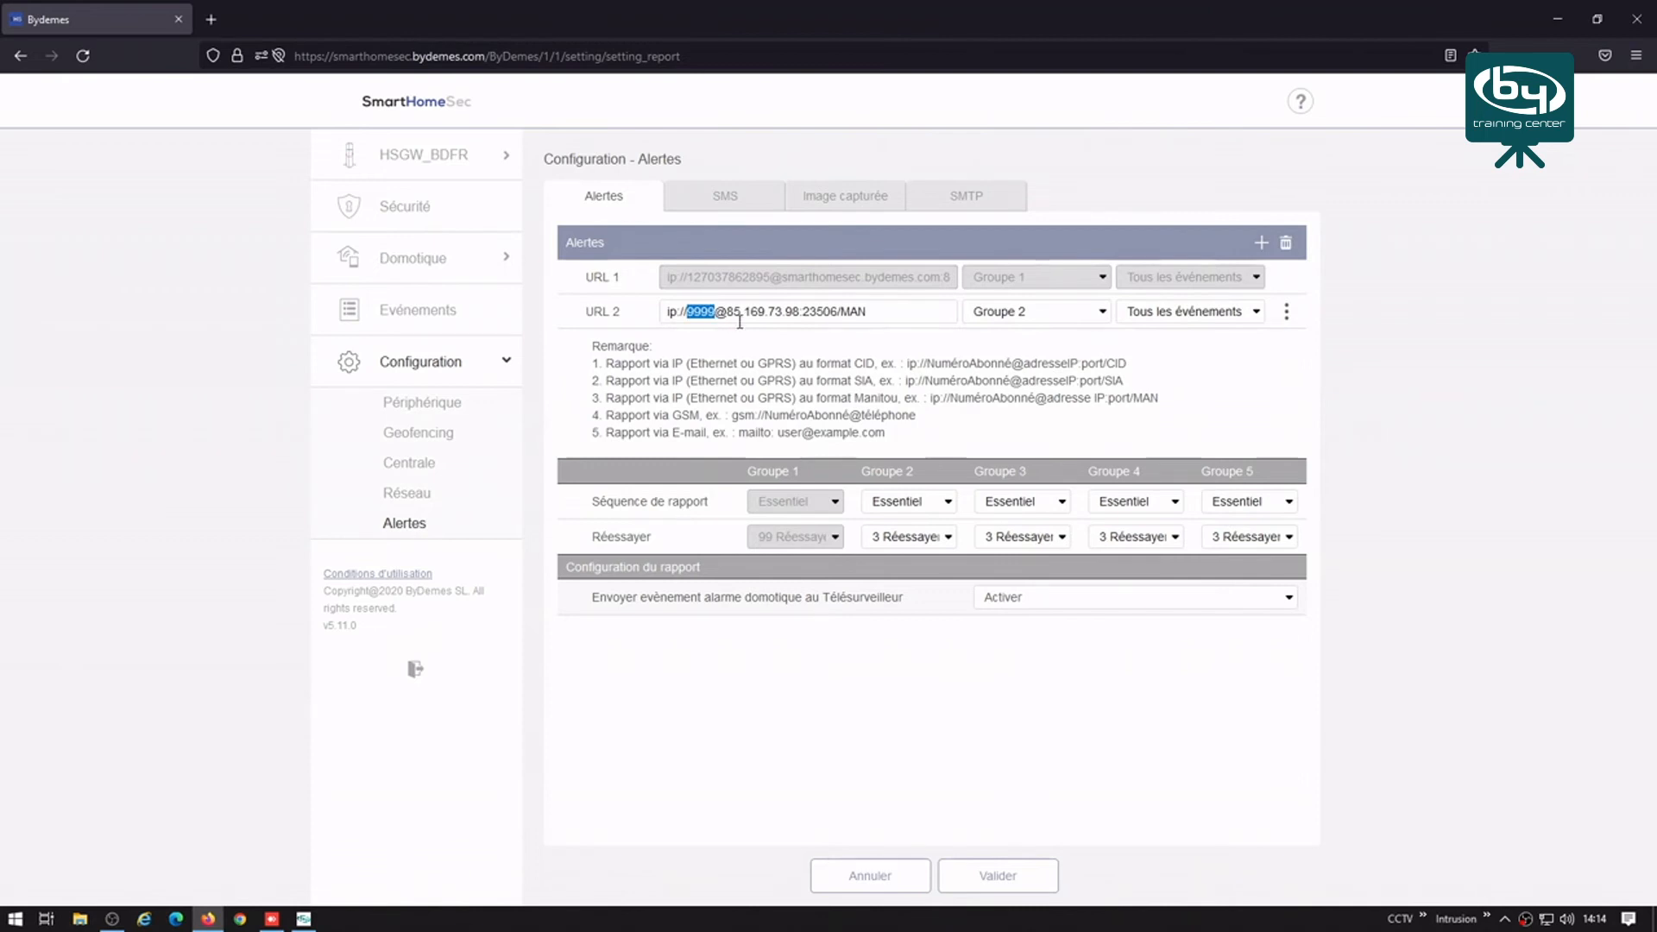
{"action": "left_click", "coordinate": [851, 200]}
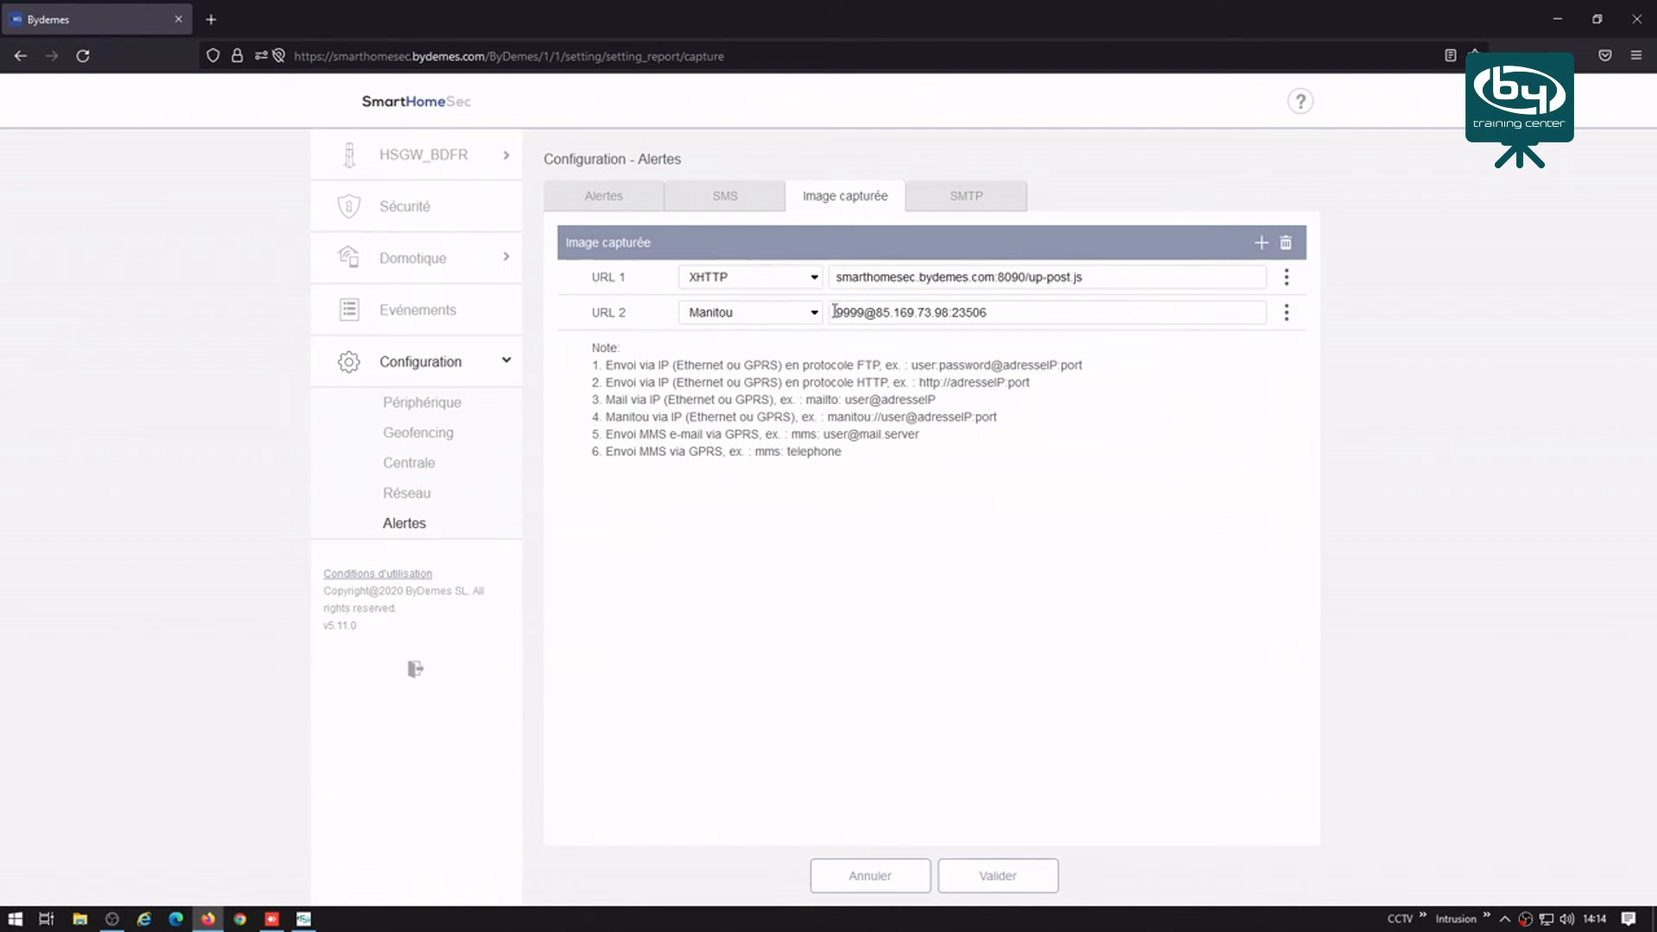
{"action": "left_click_drag", "start_coordinate": [838, 311], "coordinate": [859, 309]}
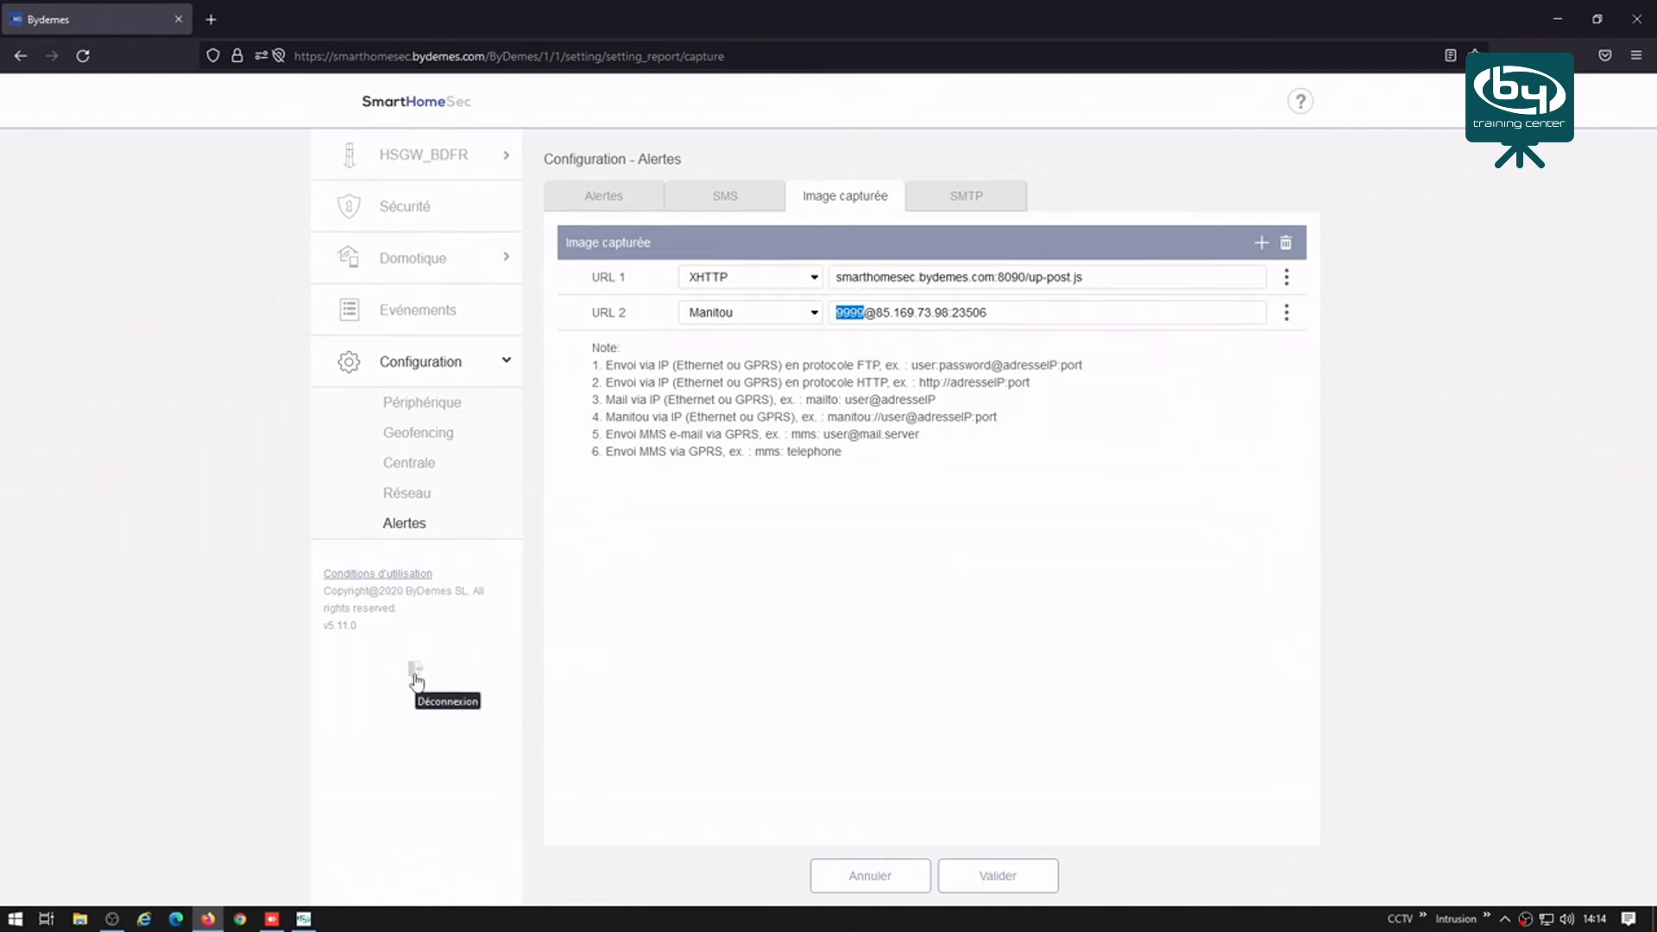
{"action": "left_click", "coordinate": [422, 680]}
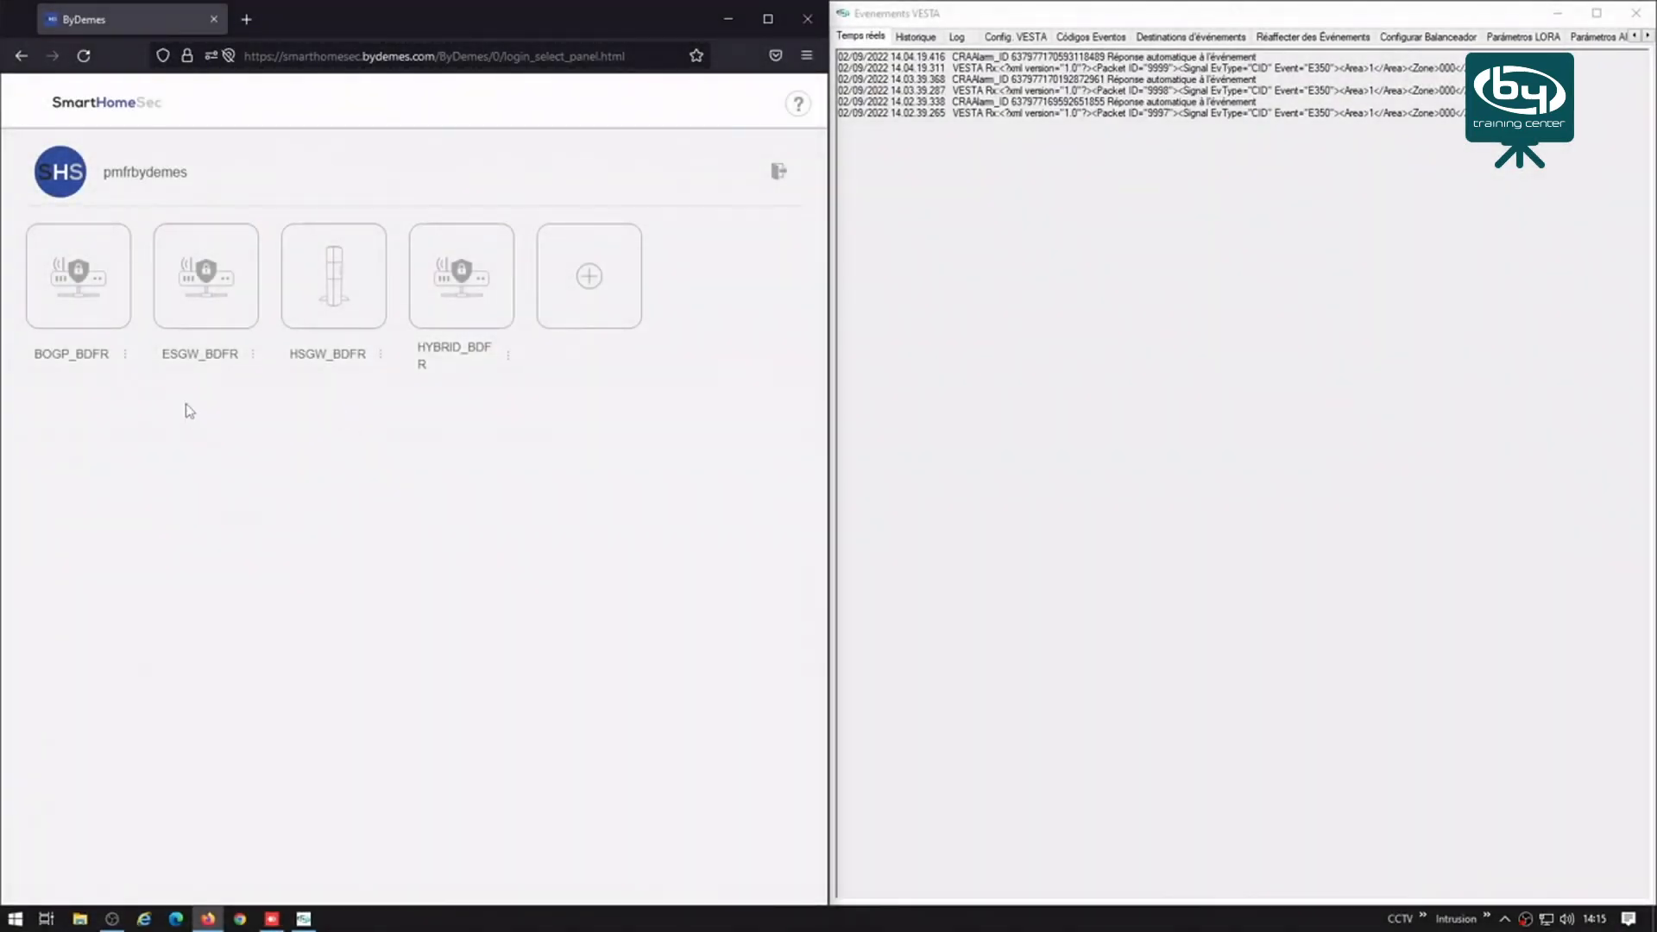
Step: Open ESGW_BDFR and arm Partition 1 in Total with the user code
{"action": "left_click", "coordinate": [208, 268]}
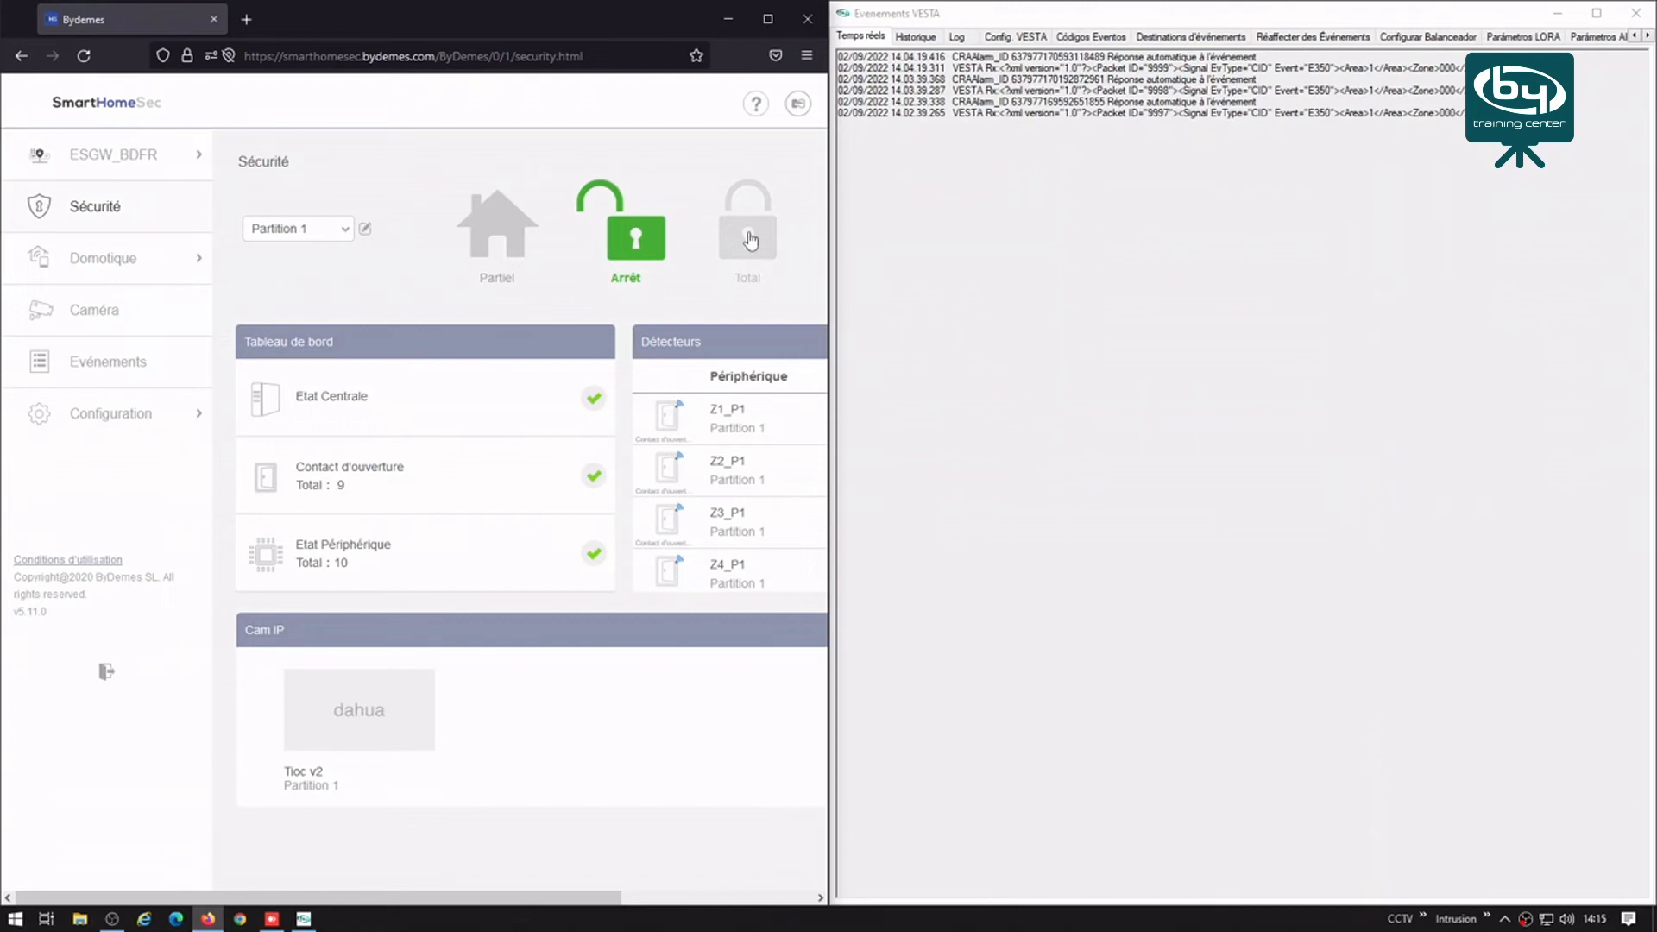
{"action": "left_click", "coordinate": [750, 241]}
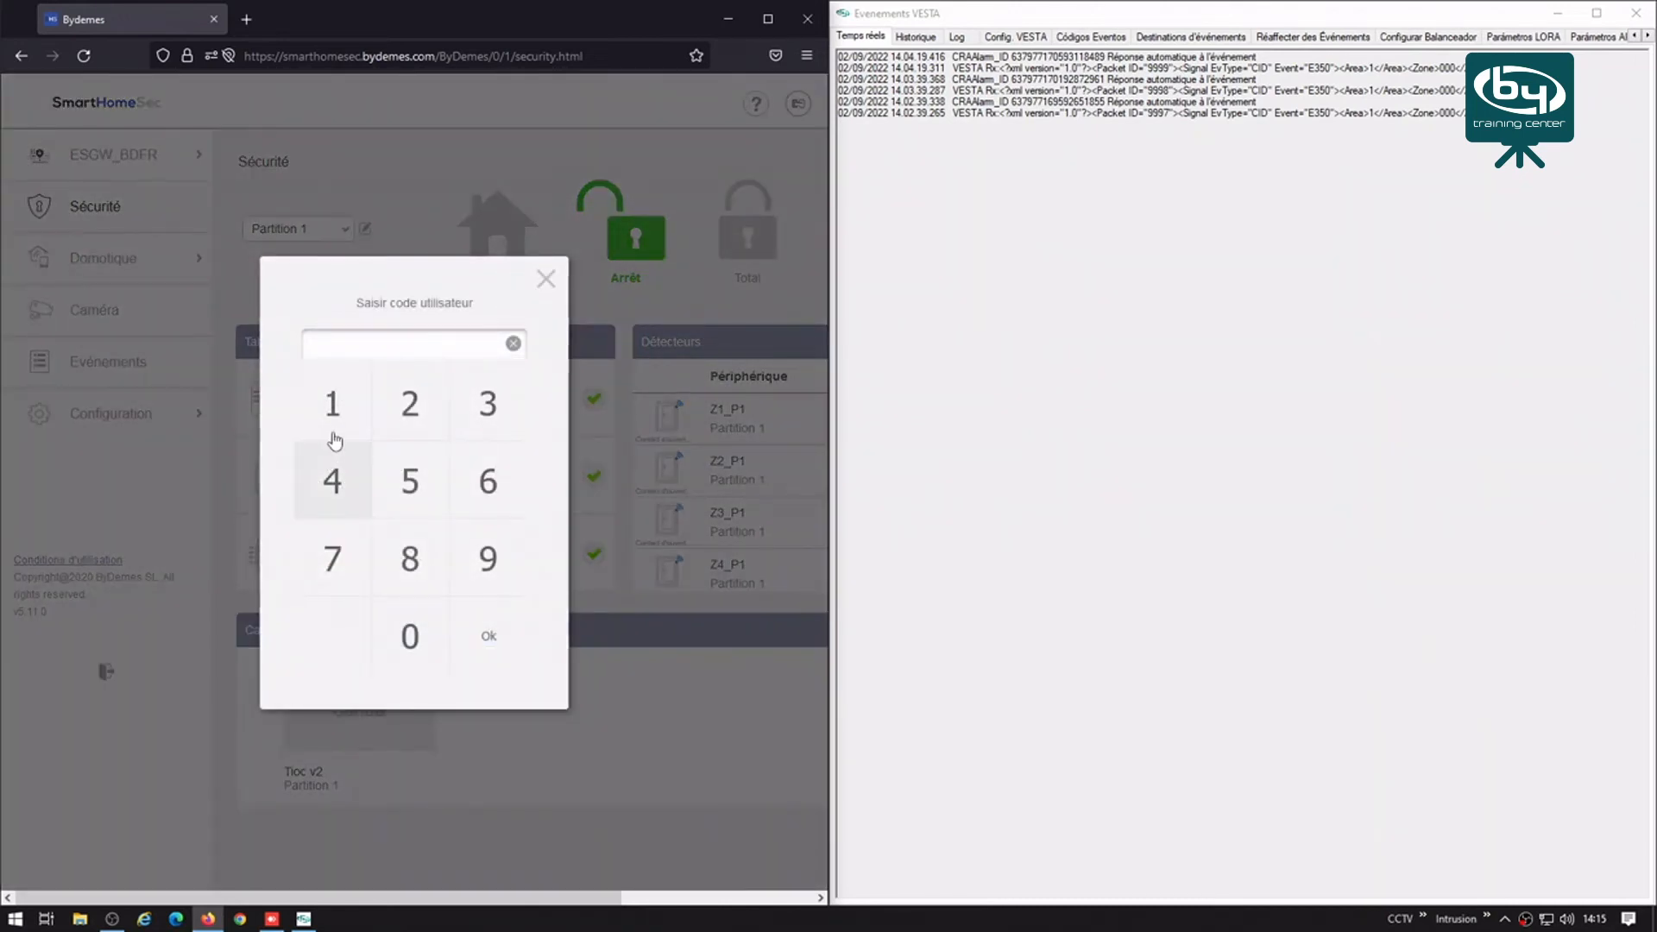
{"action": "left_click", "coordinate": [344, 418]}
{"action": "left_click", "coordinate": [436, 413]}
{"action": "left_click", "coordinate": [474, 407]}
{"action": "left_click", "coordinate": [326, 501]}
{"action": "left_click", "coordinate": [486, 636]}
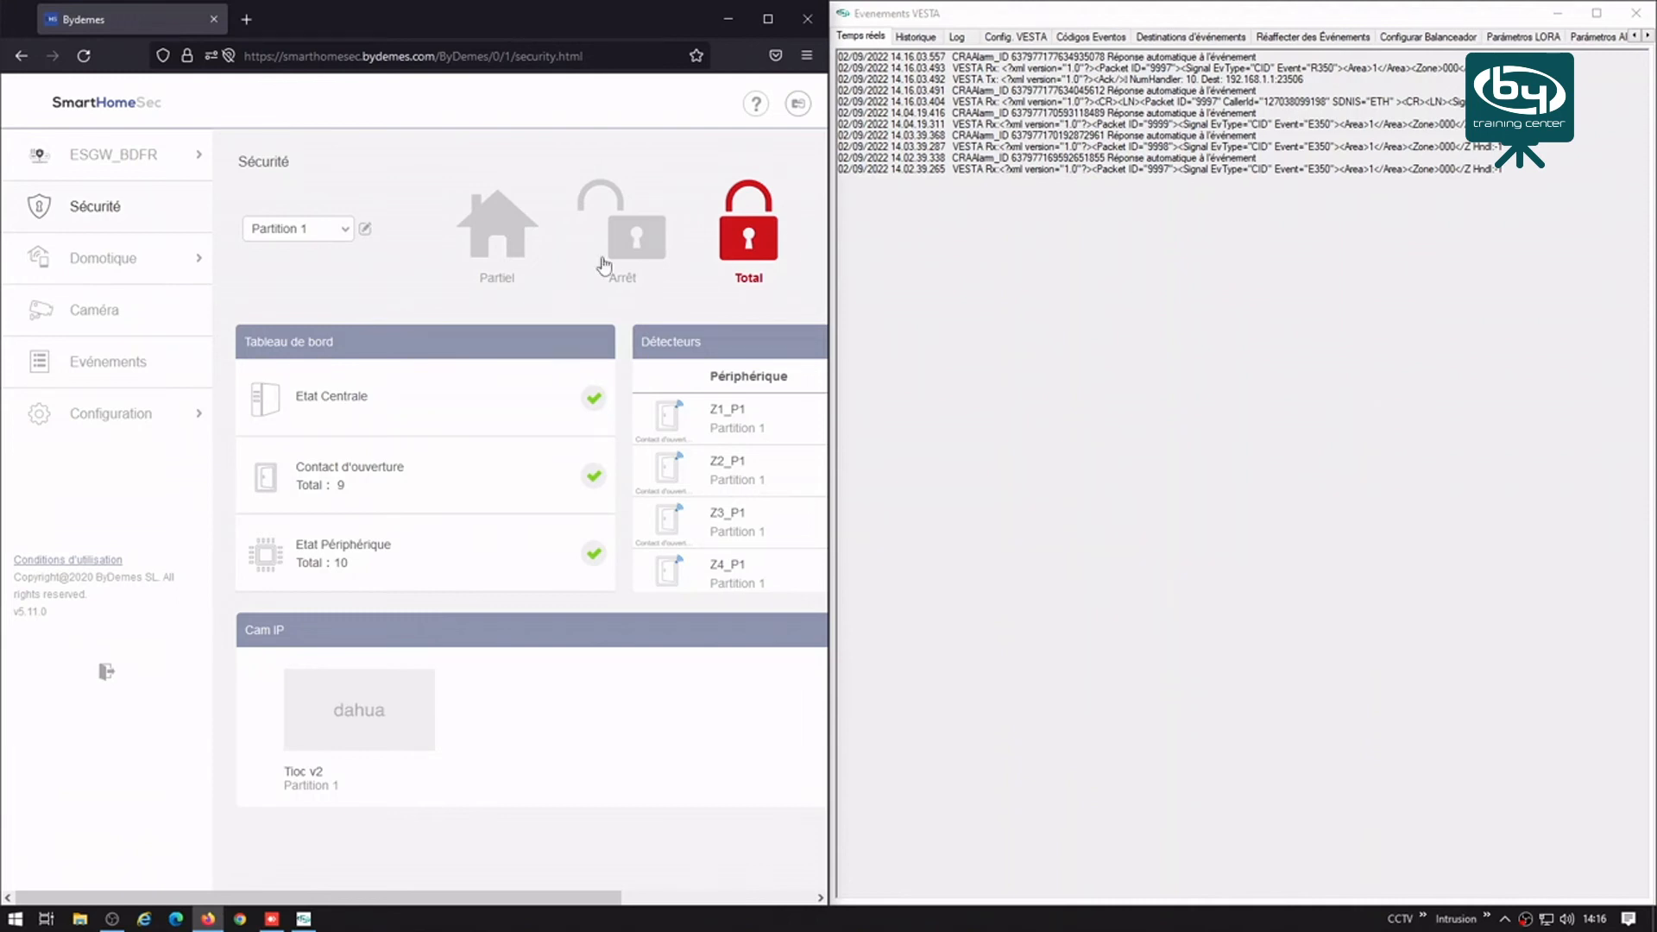
Step: Disarm Partition 1 to Arrêt with the user code
{"action": "left_click", "coordinate": [634, 241]}
{"action": "left_click", "coordinate": [348, 410]}
{"action": "left_click", "coordinate": [414, 401]}
{"action": "left_click", "coordinate": [484, 401]}
{"action": "left_click", "coordinate": [327, 481]}
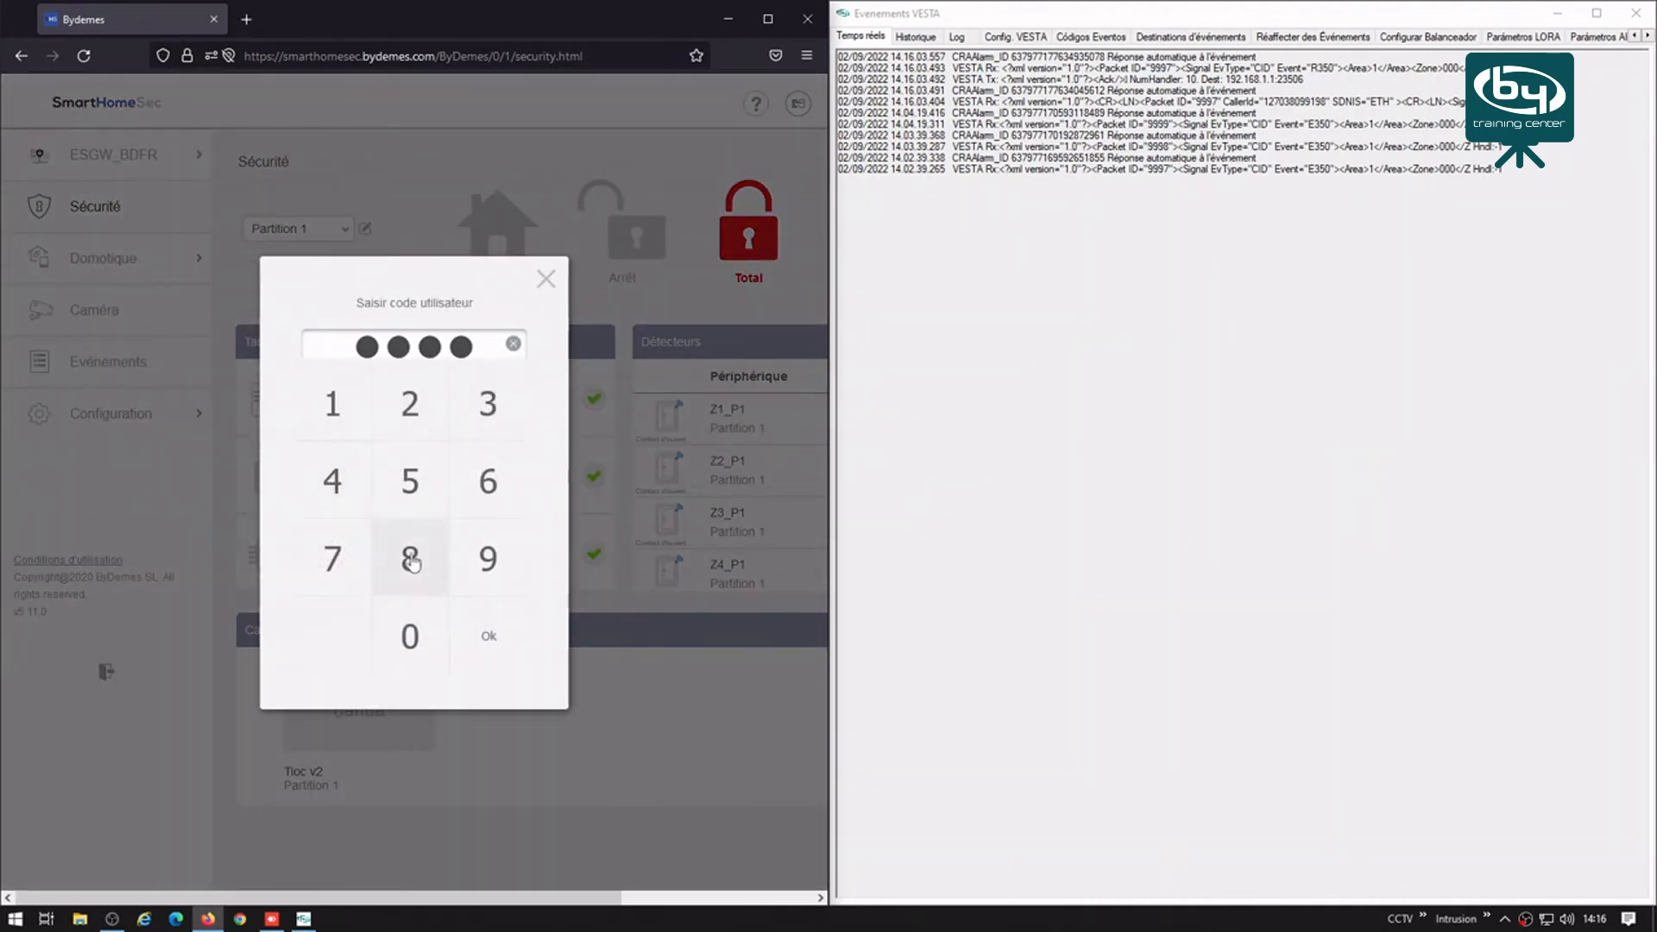
{"action": "left_click", "coordinate": [488, 636]}
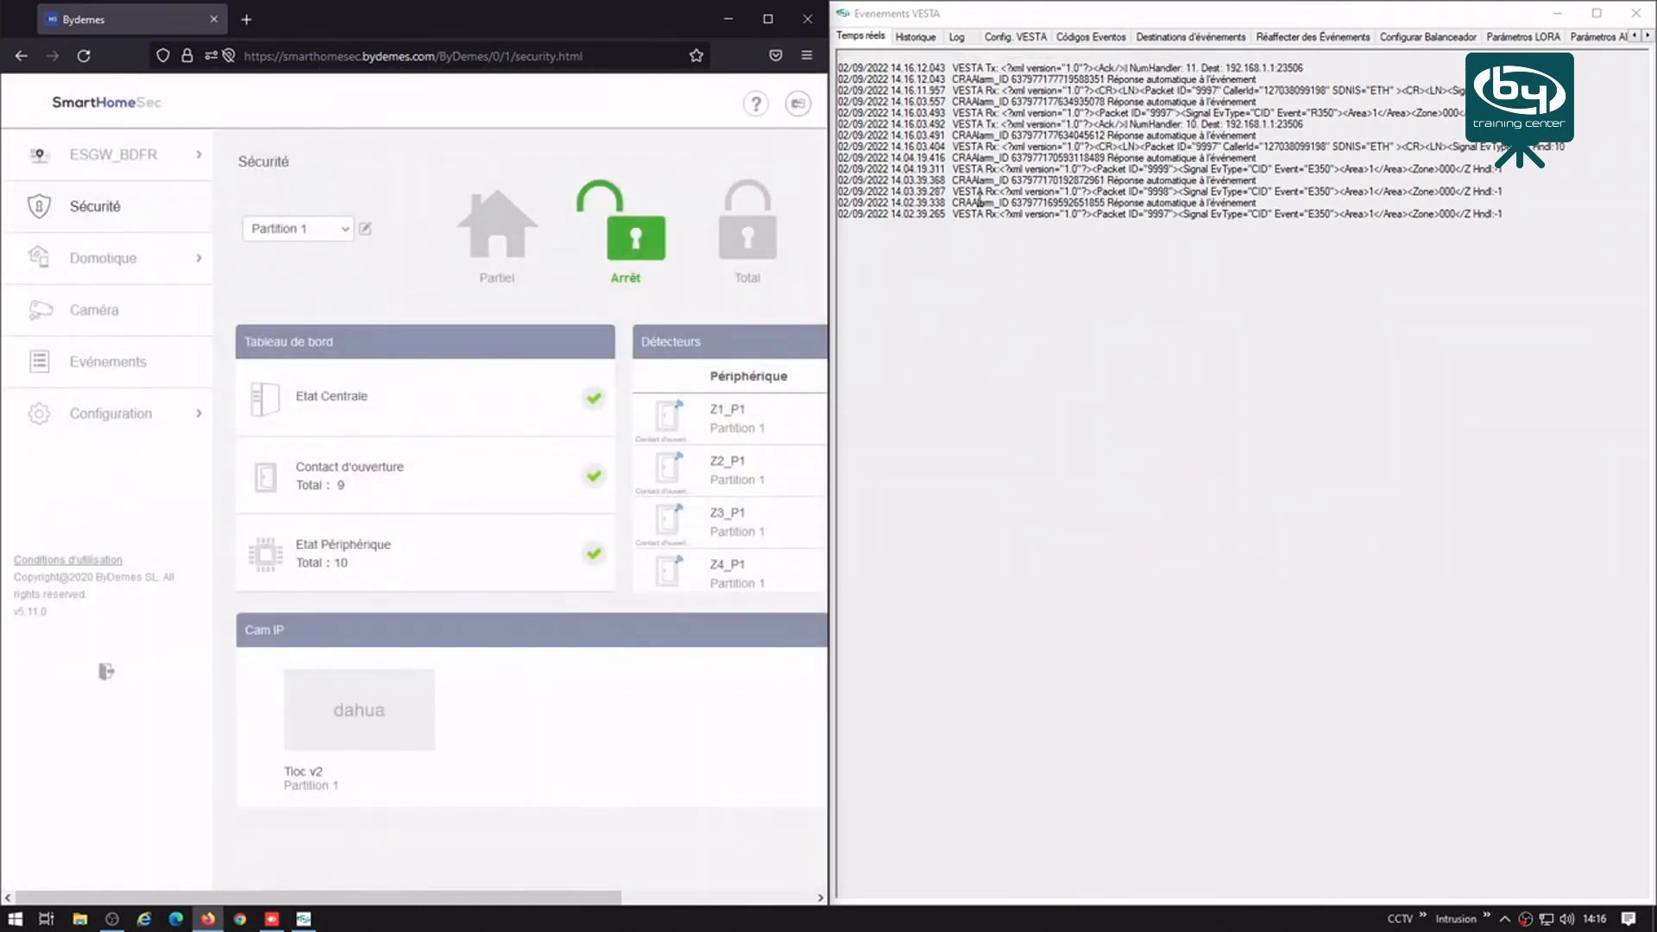
Step: Switch to Partition 2 and arm it in Total with the user code
{"action": "left_click", "coordinate": [321, 235]}
{"action": "left_click", "coordinate": [302, 281]}
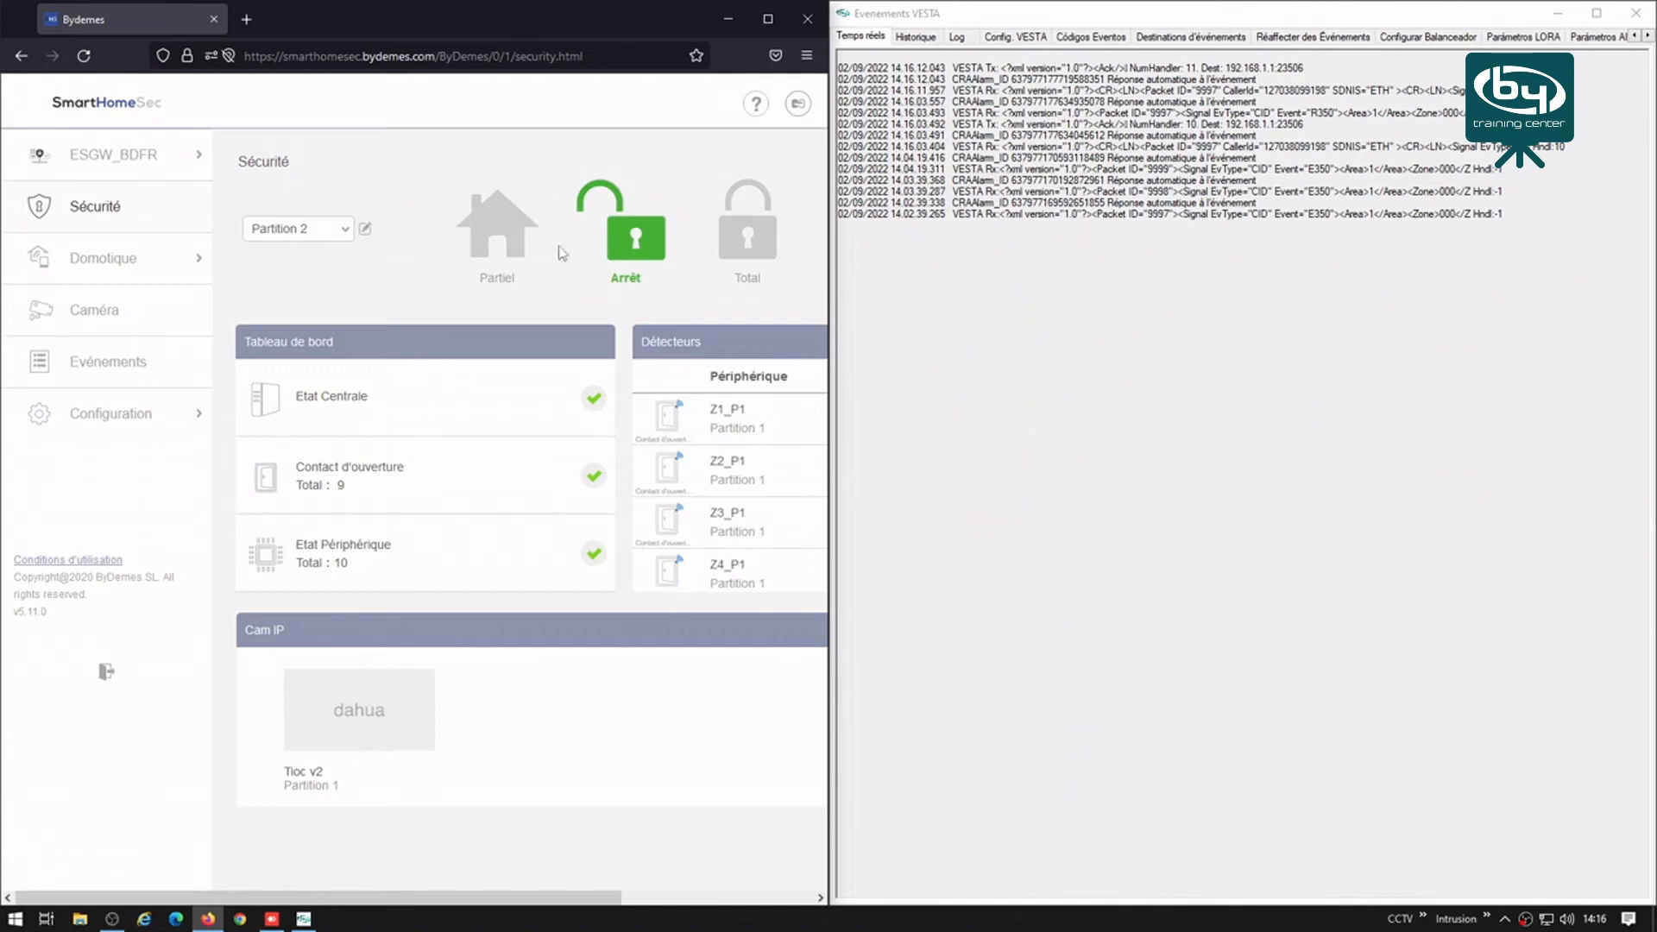
{"action": "left_click", "coordinate": [745, 245]}
{"action": "left_click", "coordinate": [484, 402]}
{"action": "left_click", "coordinate": [408, 401]}
{"action": "left_click", "coordinate": [335, 402]}
{"action": "left_click", "coordinate": [489, 559]}
{"action": "left_click", "coordinate": [489, 635]}
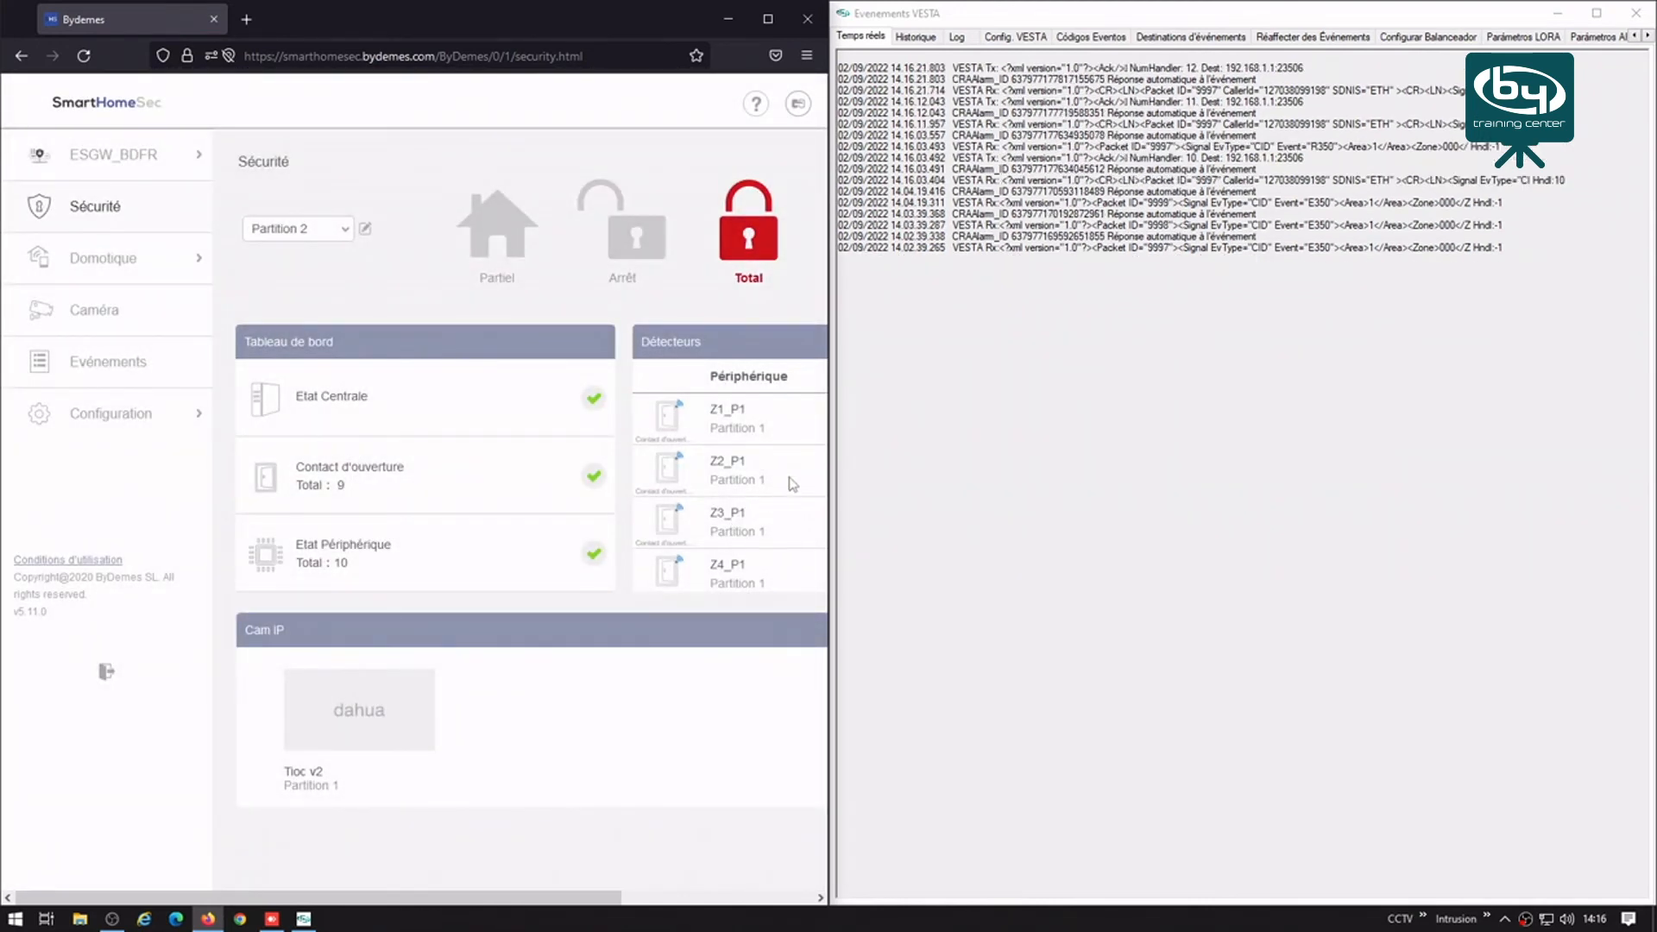
Step: Disarm Partition 2 to Arrêt, then go back to the panel list
{"action": "left_click", "coordinate": [618, 238]}
{"action": "left_click", "coordinate": [322, 486]}
{"action": "left_click", "coordinate": [483, 406]}
{"action": "left_click", "coordinate": [401, 407]}
{"action": "left_click", "coordinate": [363, 432]}
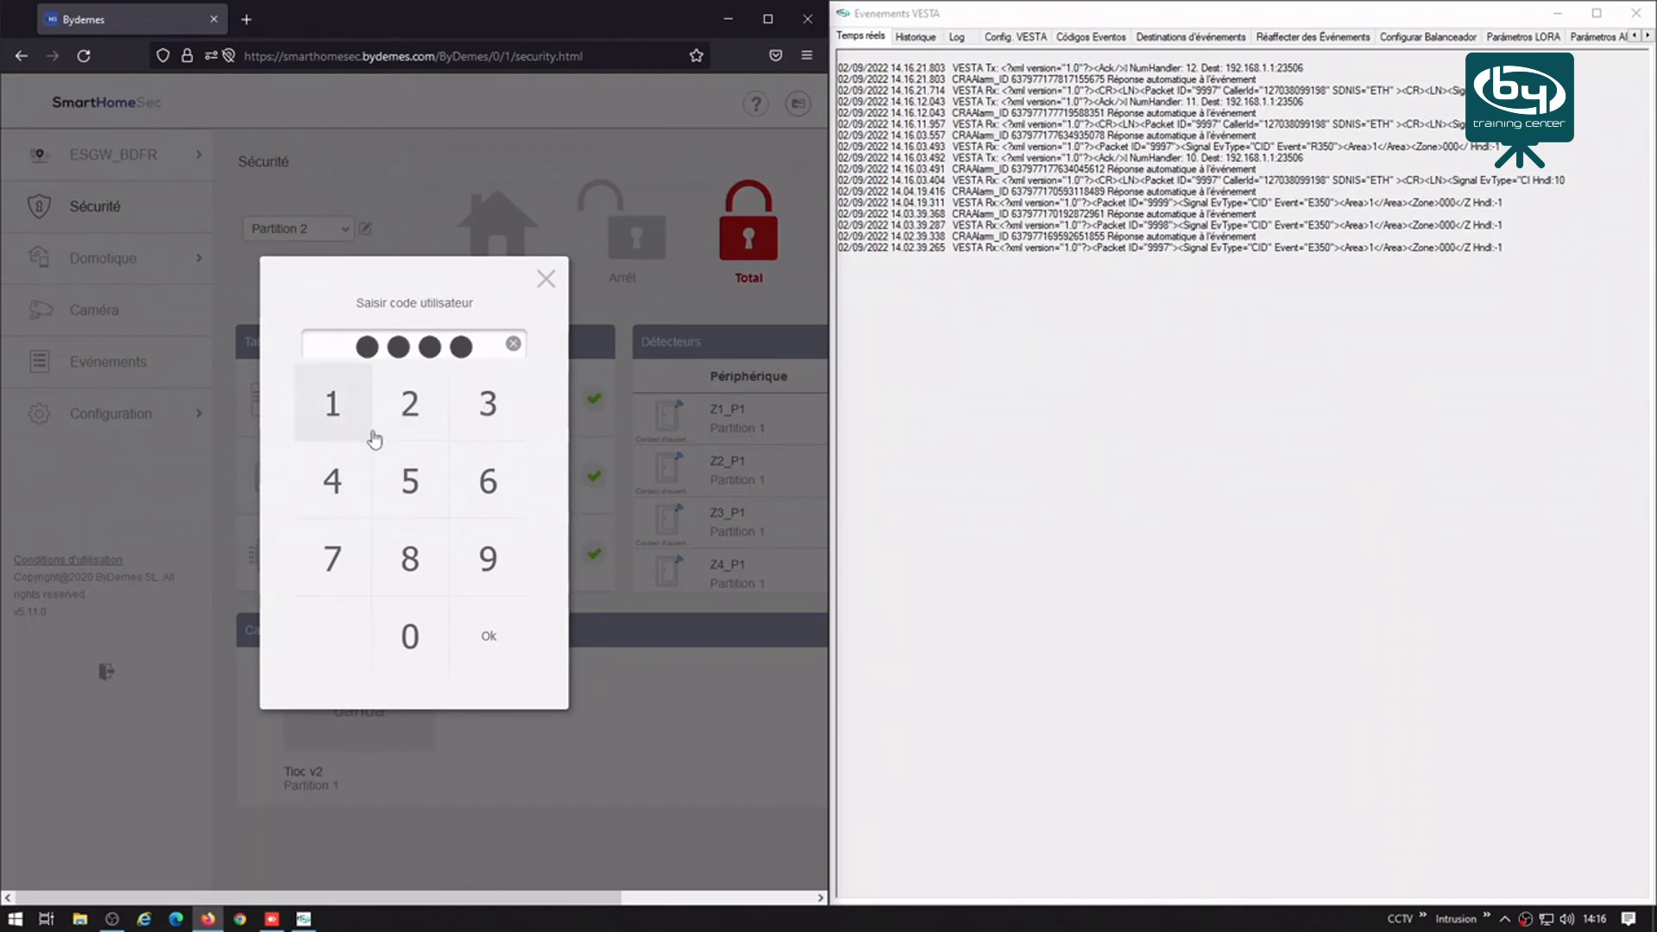
{"action": "left_click", "coordinate": [499, 631]}
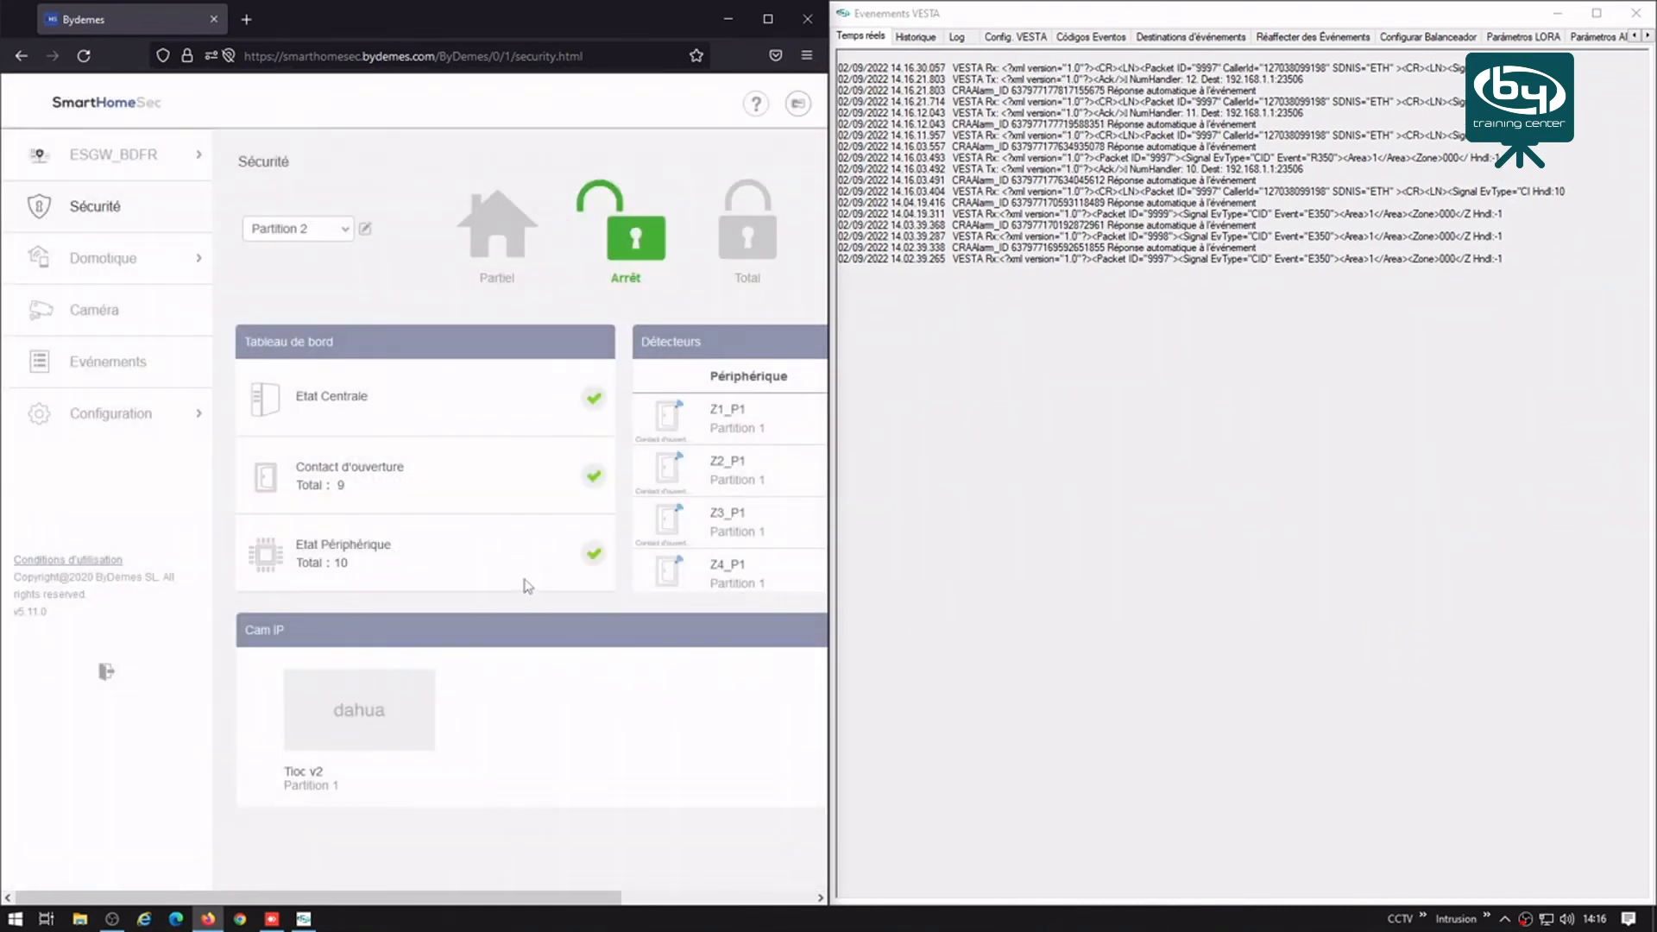
{"action": "left_click", "coordinate": [798, 104]}
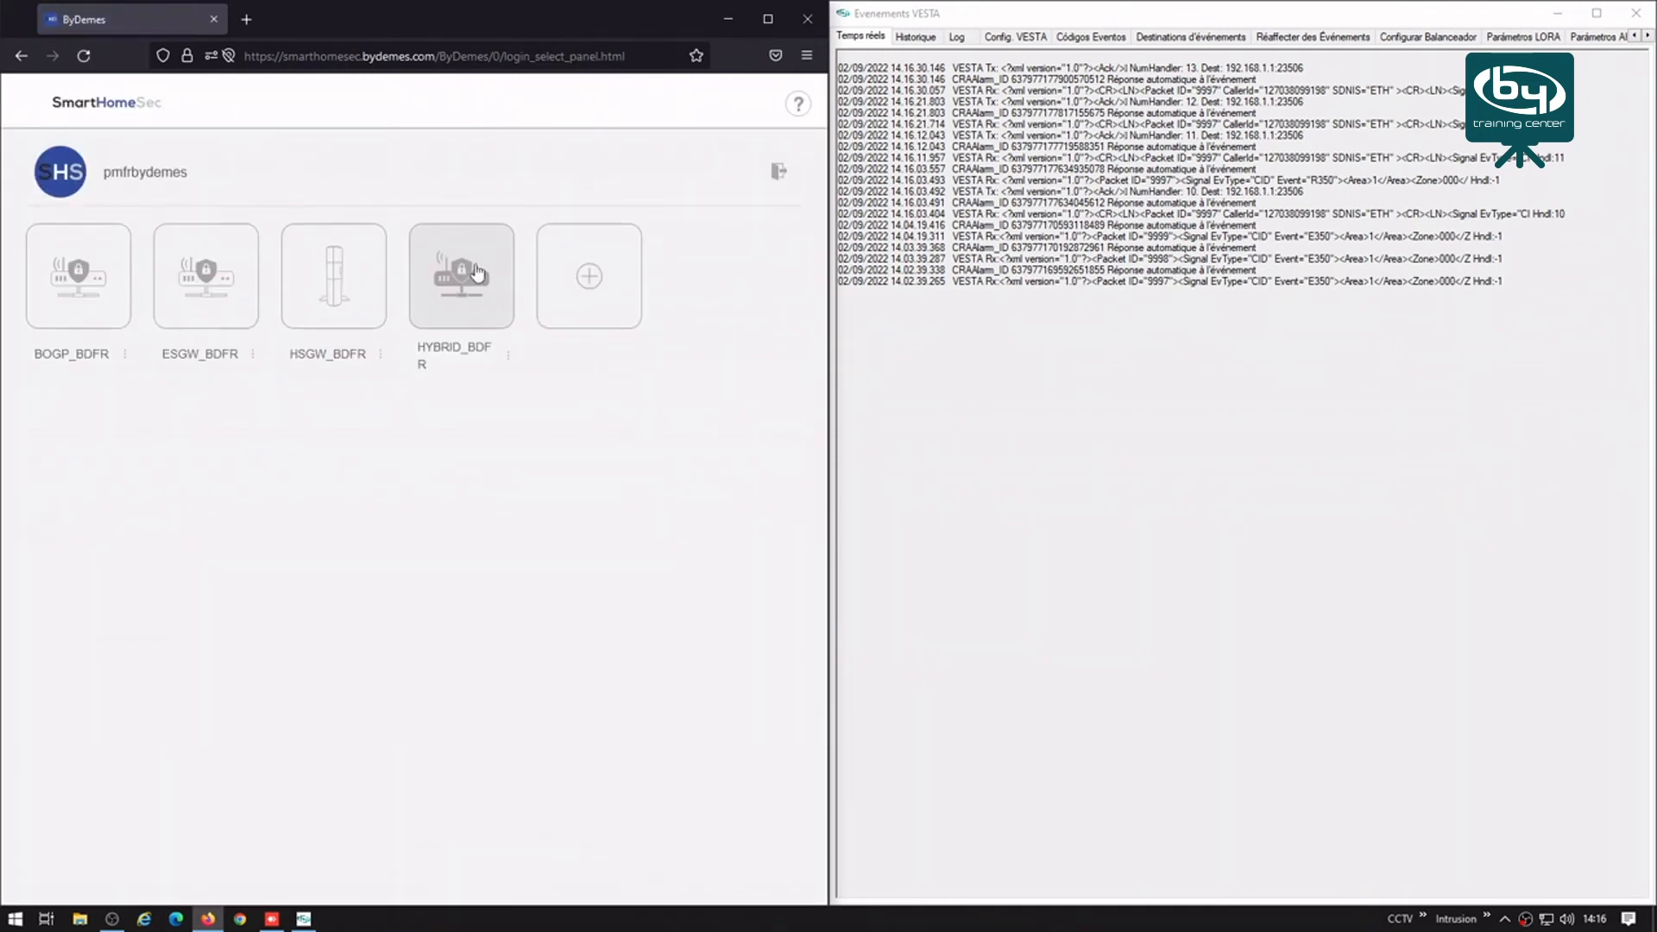
Step: Open HYBRID_BDFR and arm Partition 1 in Total with the user code
{"action": "left_click", "coordinate": [477, 275]}
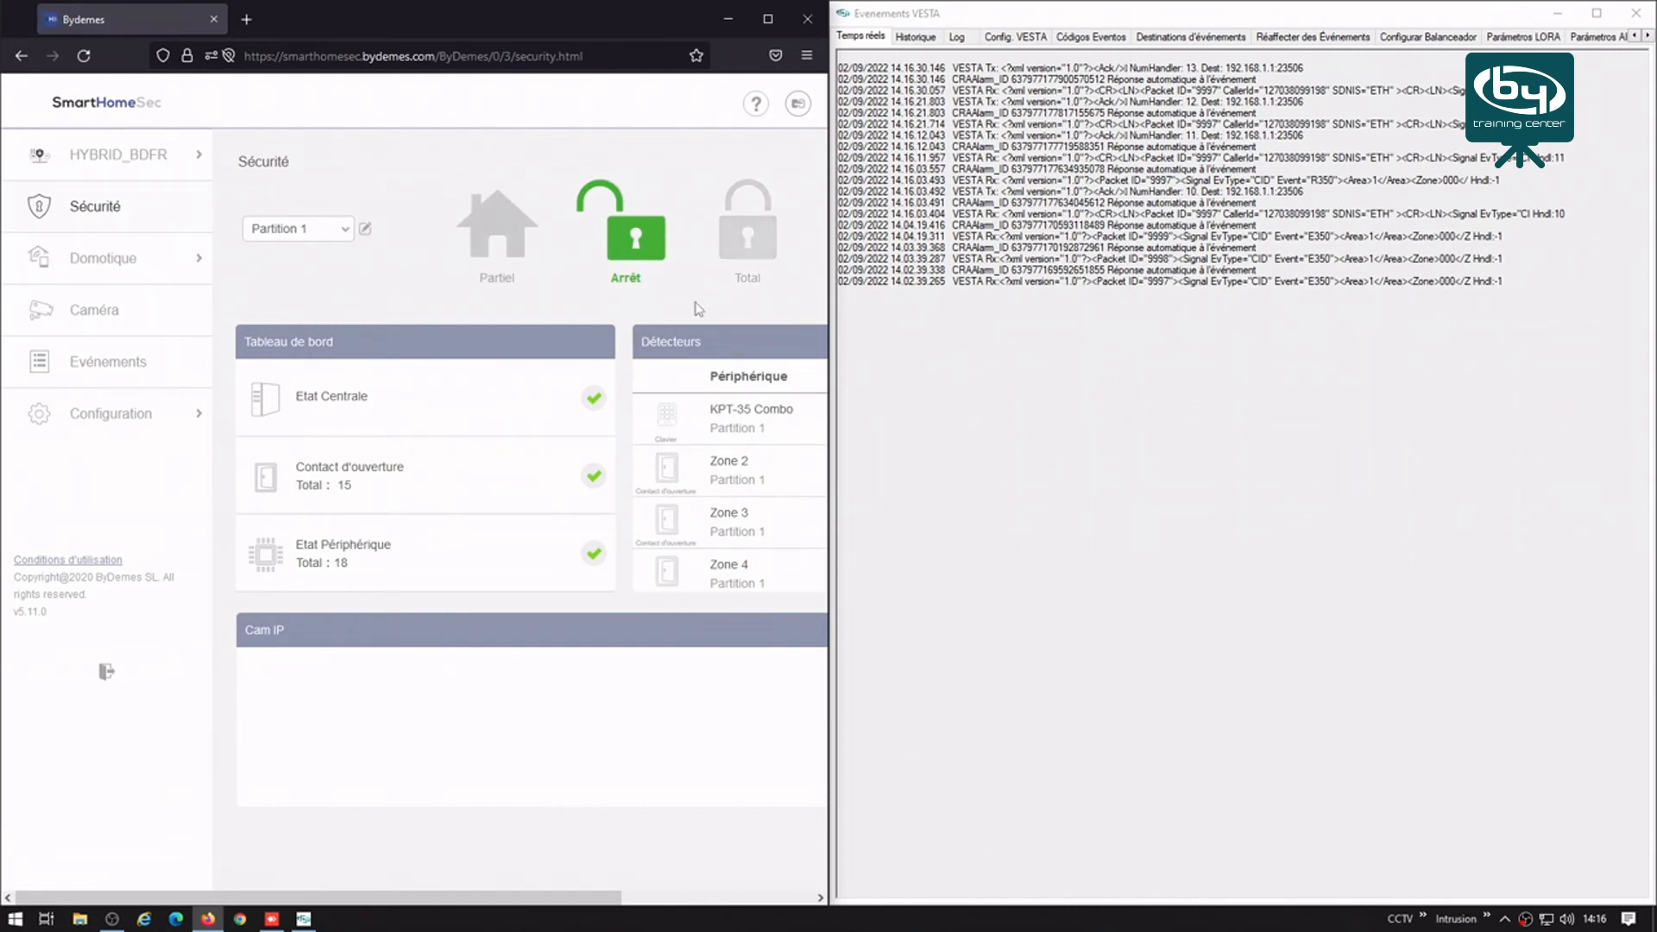
{"action": "left_click", "coordinate": [749, 241]}
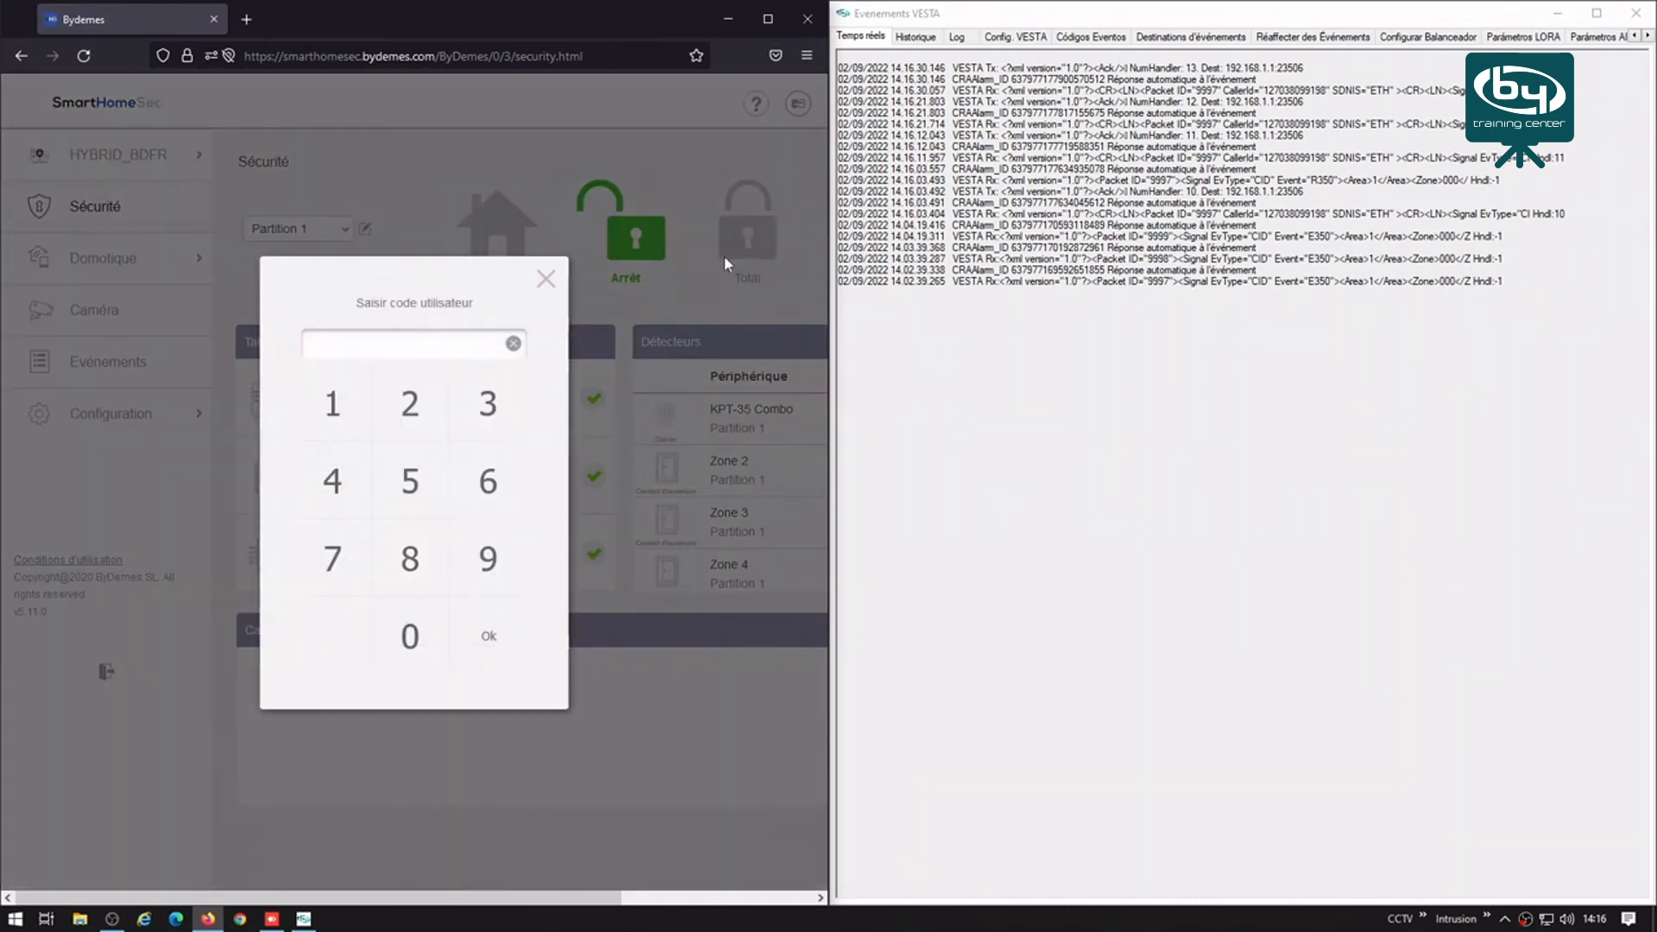
{"action": "left_click", "coordinate": [354, 412]}
{"action": "left_click", "coordinate": [410, 410]}
{"action": "left_click", "coordinate": [467, 429]}
{"action": "left_click", "coordinate": [335, 483]}
{"action": "left_click", "coordinate": [489, 638]}
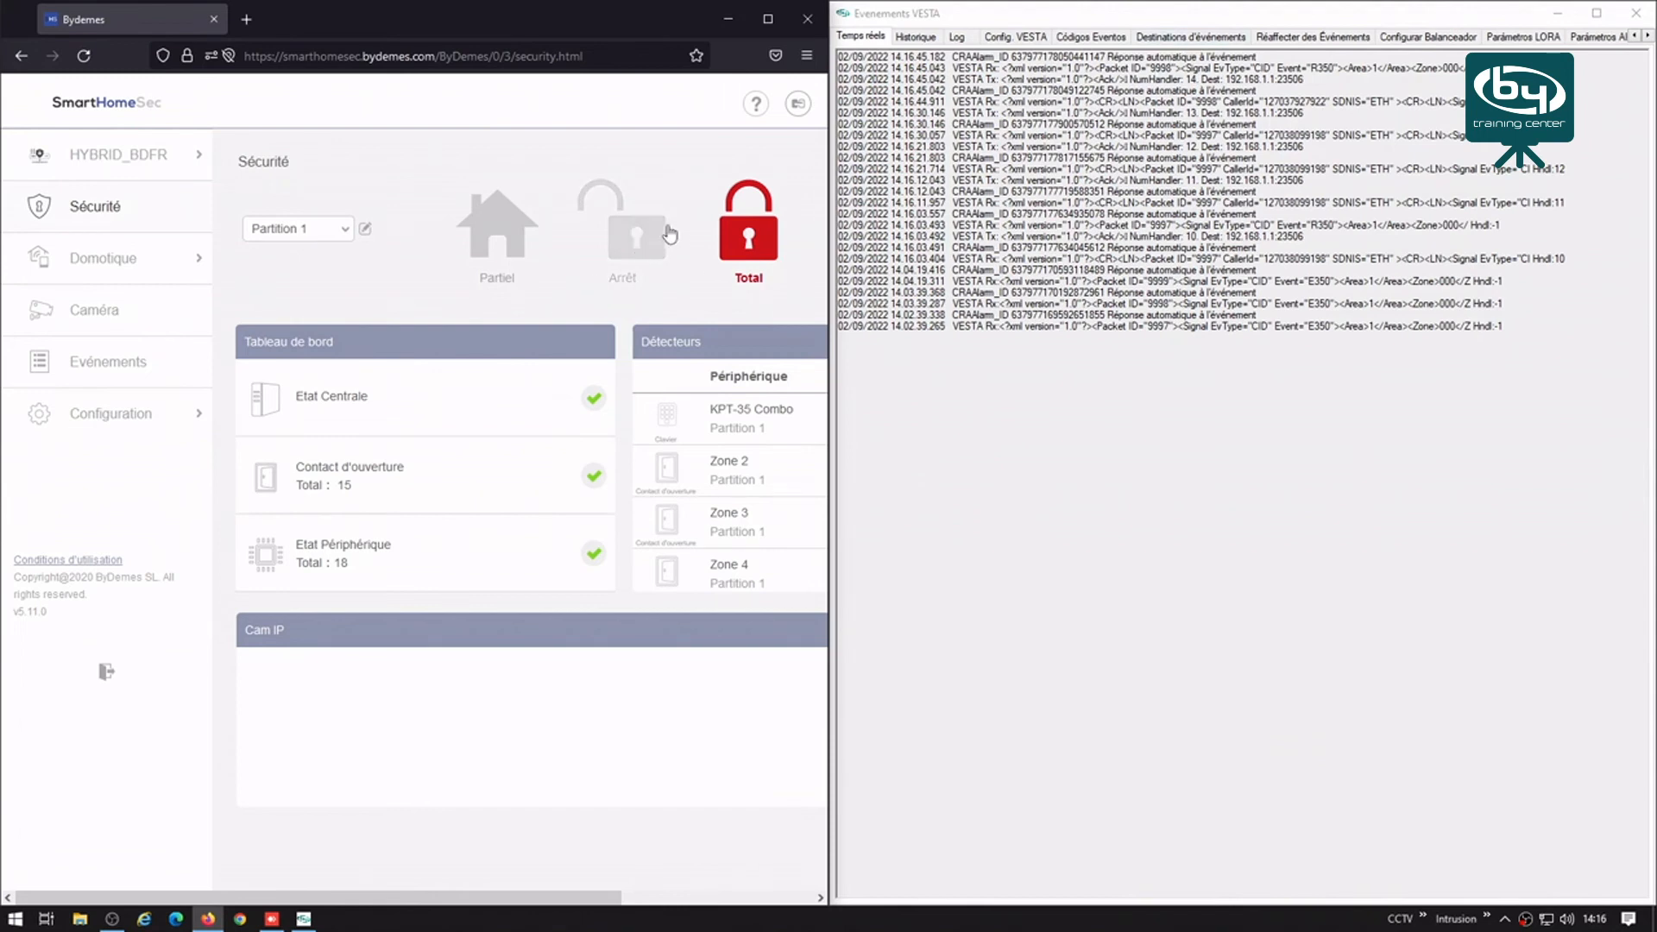
Step: Attempt to disarm, and dismiss the incorrect code message
{"action": "left_click", "coordinate": [640, 251]}
{"action": "left_click", "coordinate": [322, 491]}
{"action": "left_click", "coordinate": [487, 415]}
{"action": "left_click", "coordinate": [360, 415]}
{"action": "left_click", "coordinate": [413, 484]}
{"action": "left_click", "coordinate": [490, 636]}
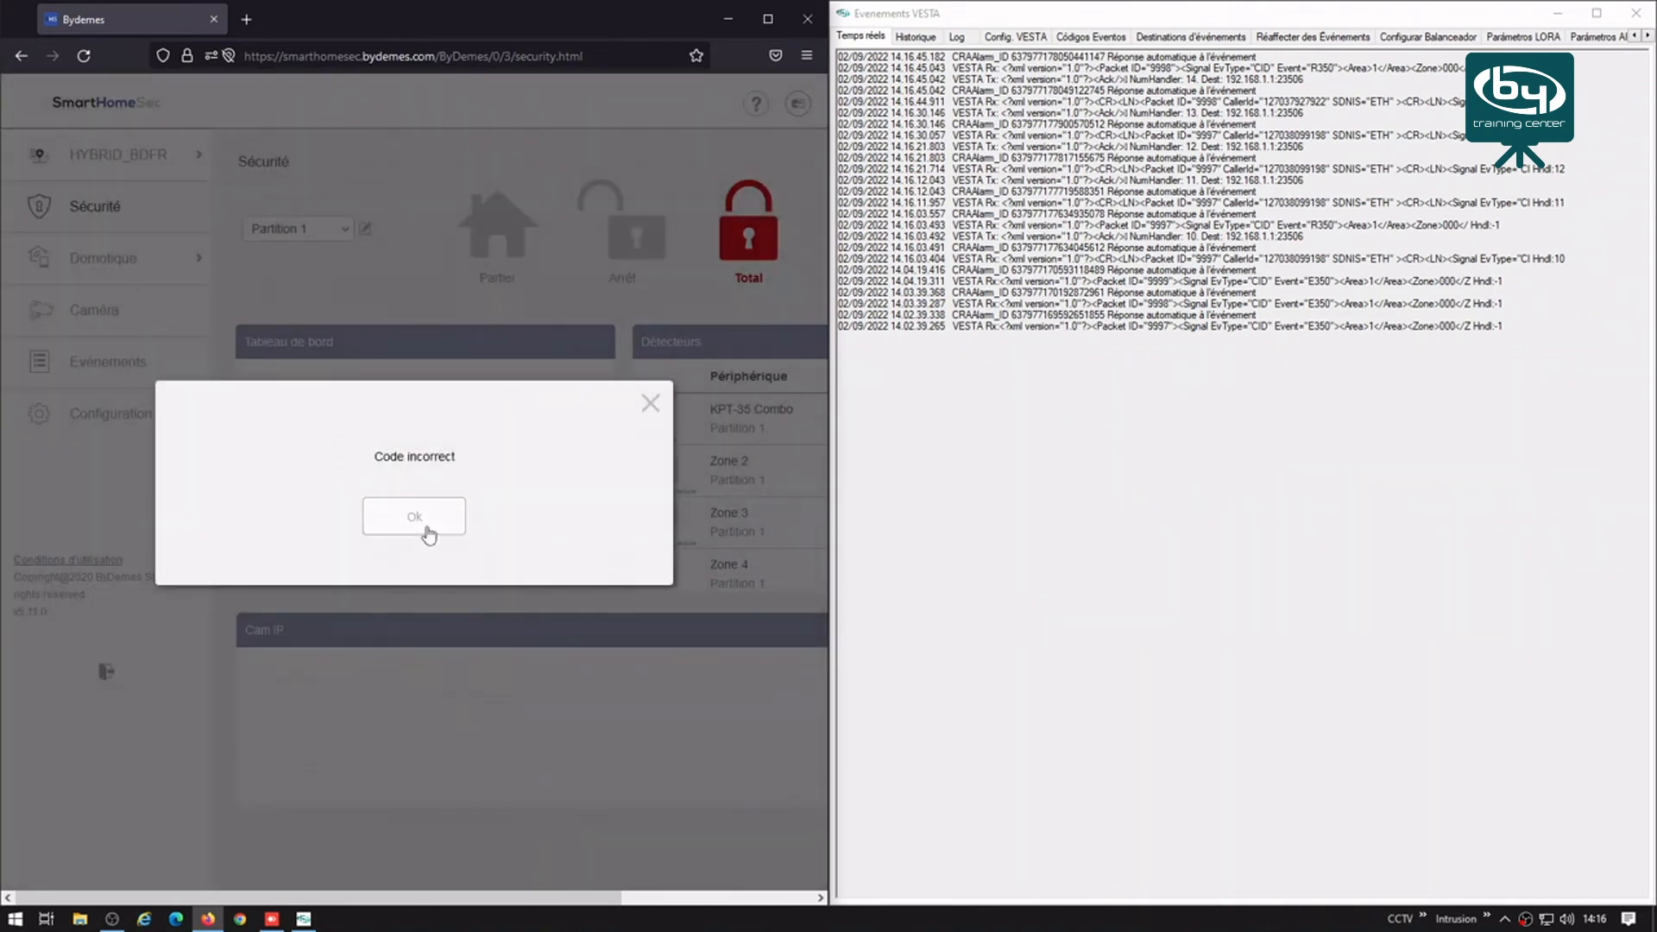
{"action": "left_click", "coordinate": [423, 526]}
Step: Disarm Partition 1 to Arrêt with the correct user code
{"action": "left_click", "coordinate": [631, 240]}
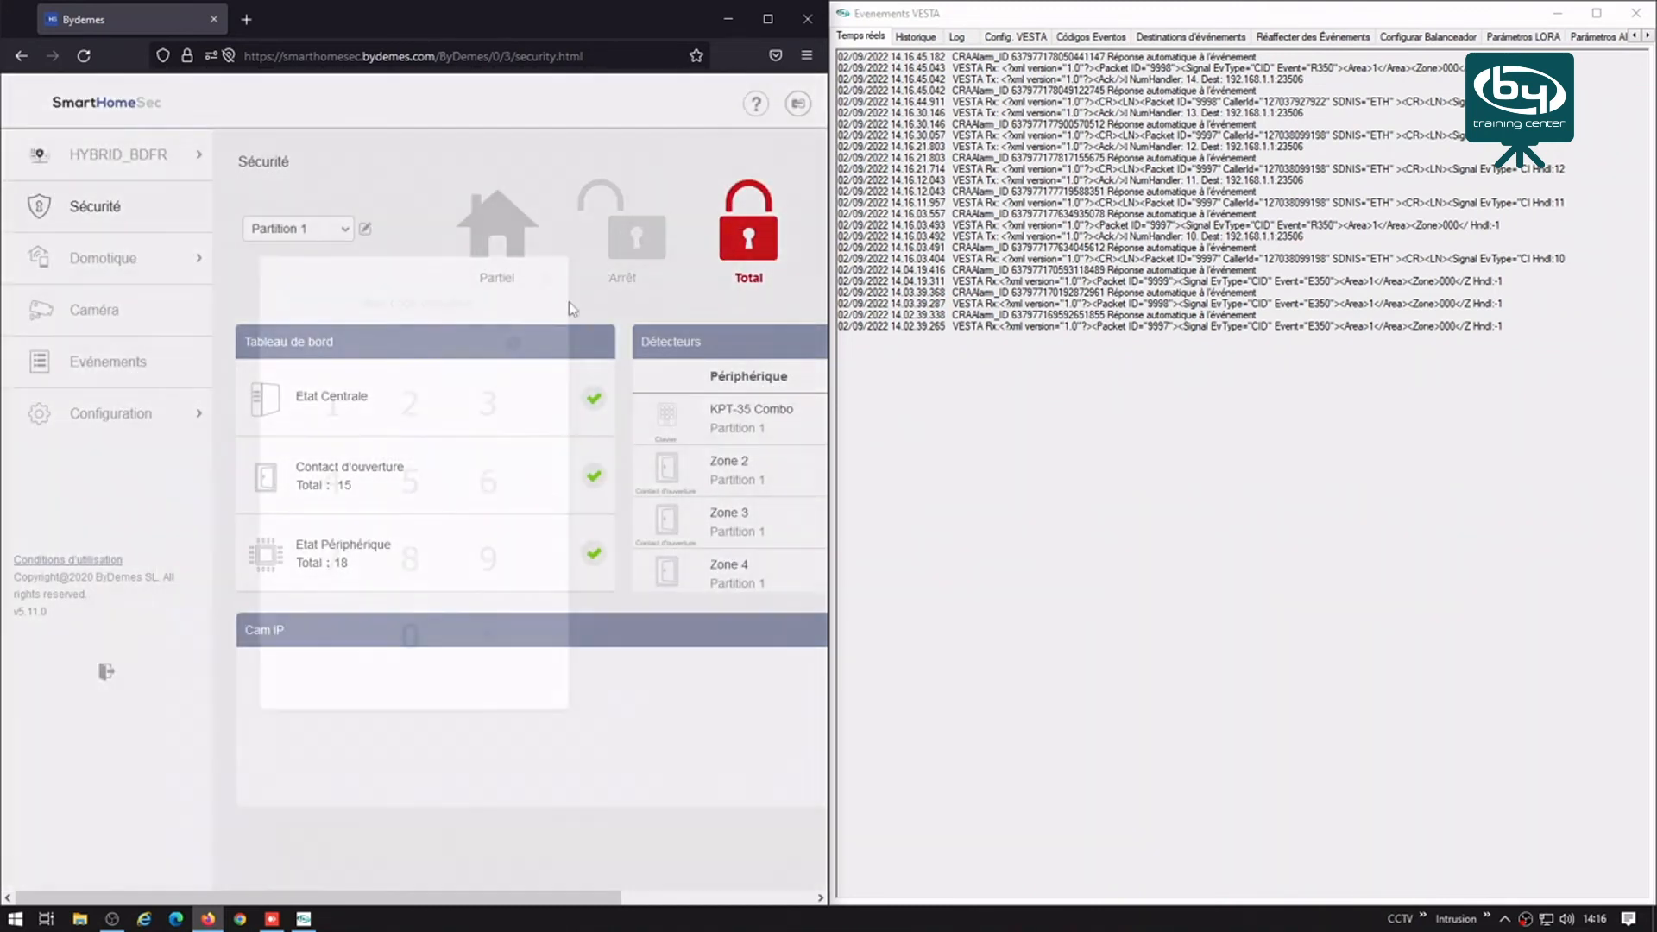
{"action": "left_click", "coordinate": [333, 402]}
{"action": "left_click", "coordinate": [431, 423]}
{"action": "left_click", "coordinate": [488, 403]}
{"action": "left_click", "coordinate": [335, 481]}
{"action": "left_click", "coordinate": [490, 639]}
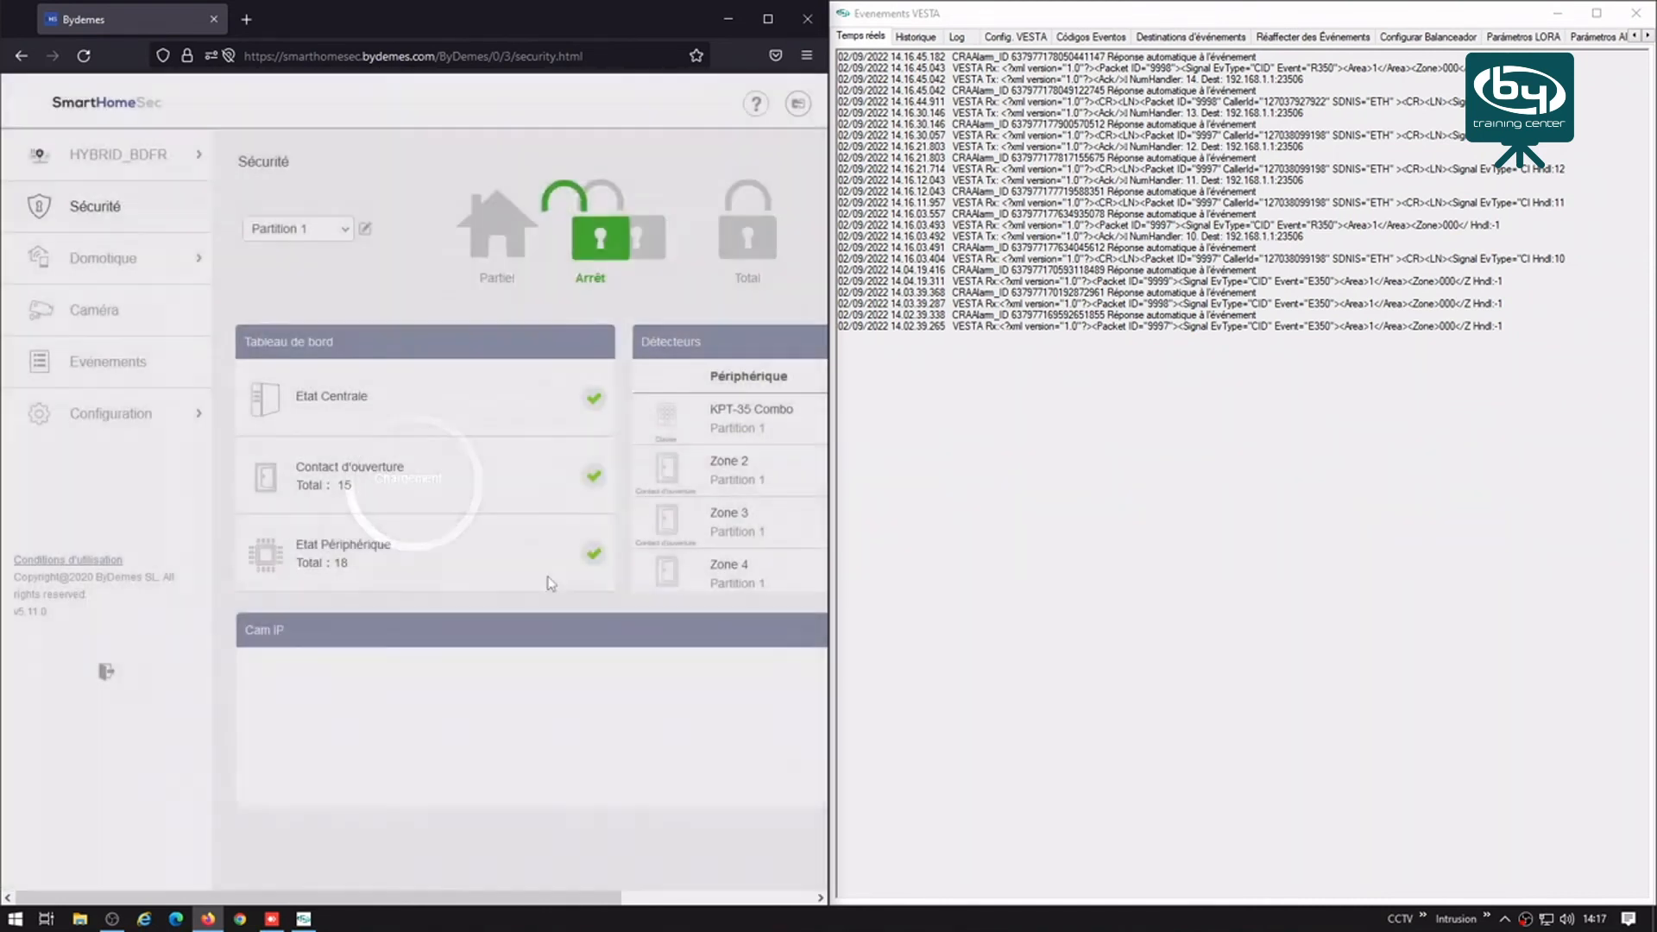
Step: Switch to Partition 2 and arm it in Total with the user code
{"action": "left_click", "coordinate": [345, 239]}
{"action": "left_click", "coordinate": [298, 283]}
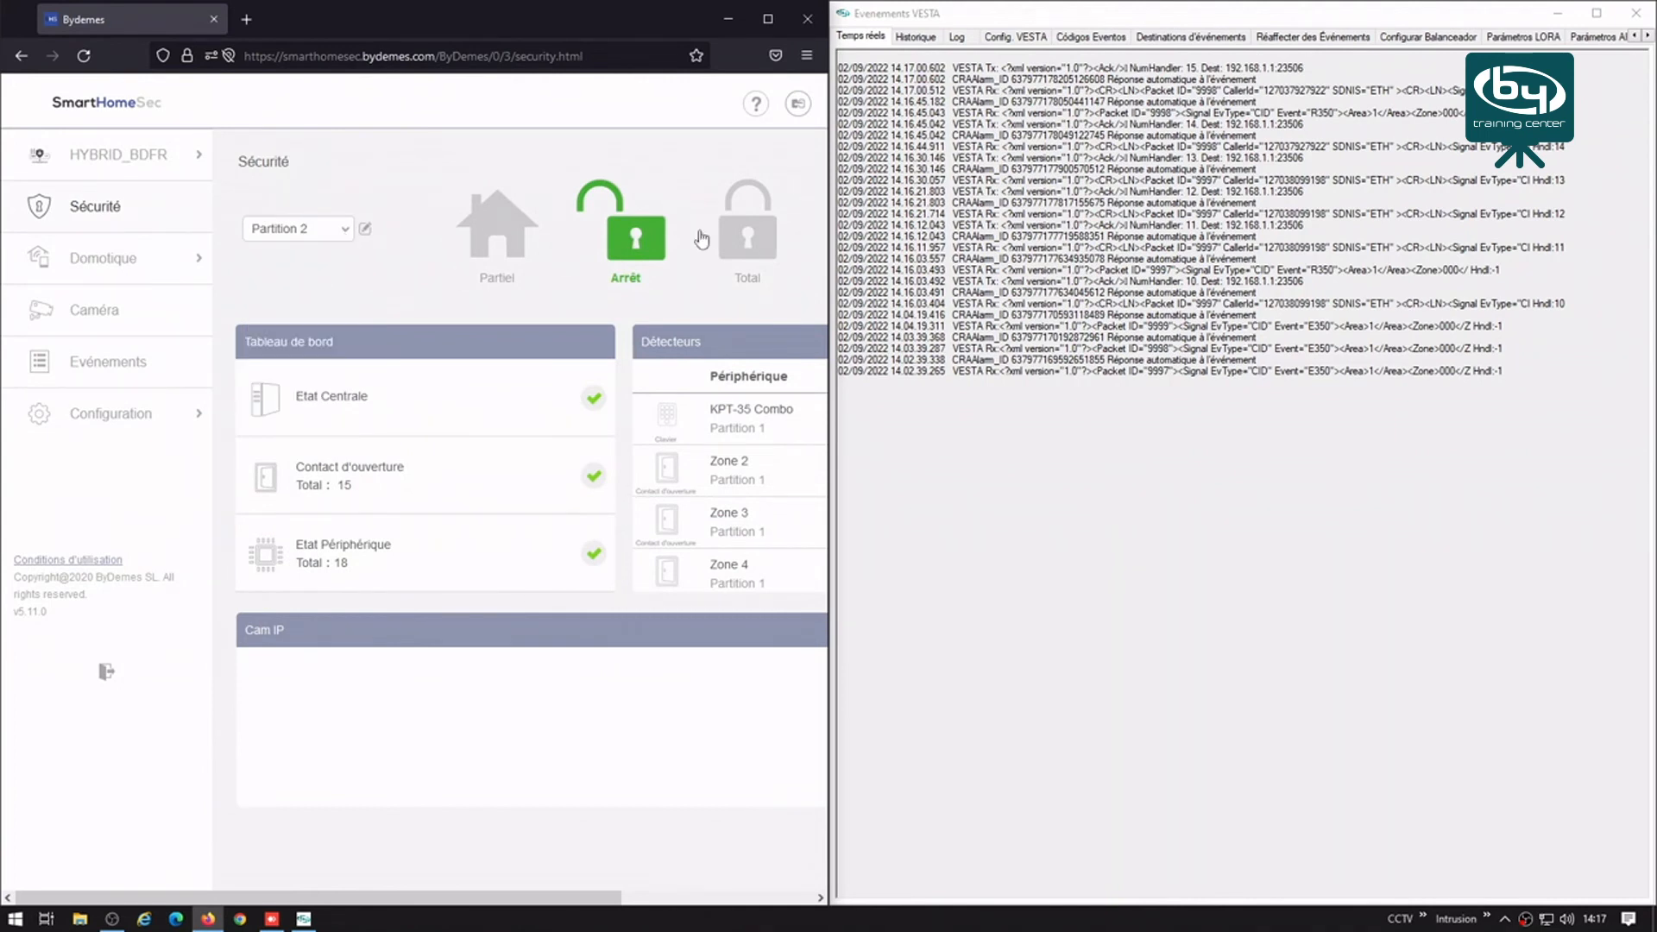
{"action": "left_click", "coordinate": [748, 229]}
{"action": "left_click", "coordinate": [333, 480]}
{"action": "left_click", "coordinate": [425, 418]}
{"action": "left_click", "coordinate": [336, 414]}
{"action": "left_click", "coordinate": [484, 580]}
{"action": "left_click", "coordinate": [498, 643]}
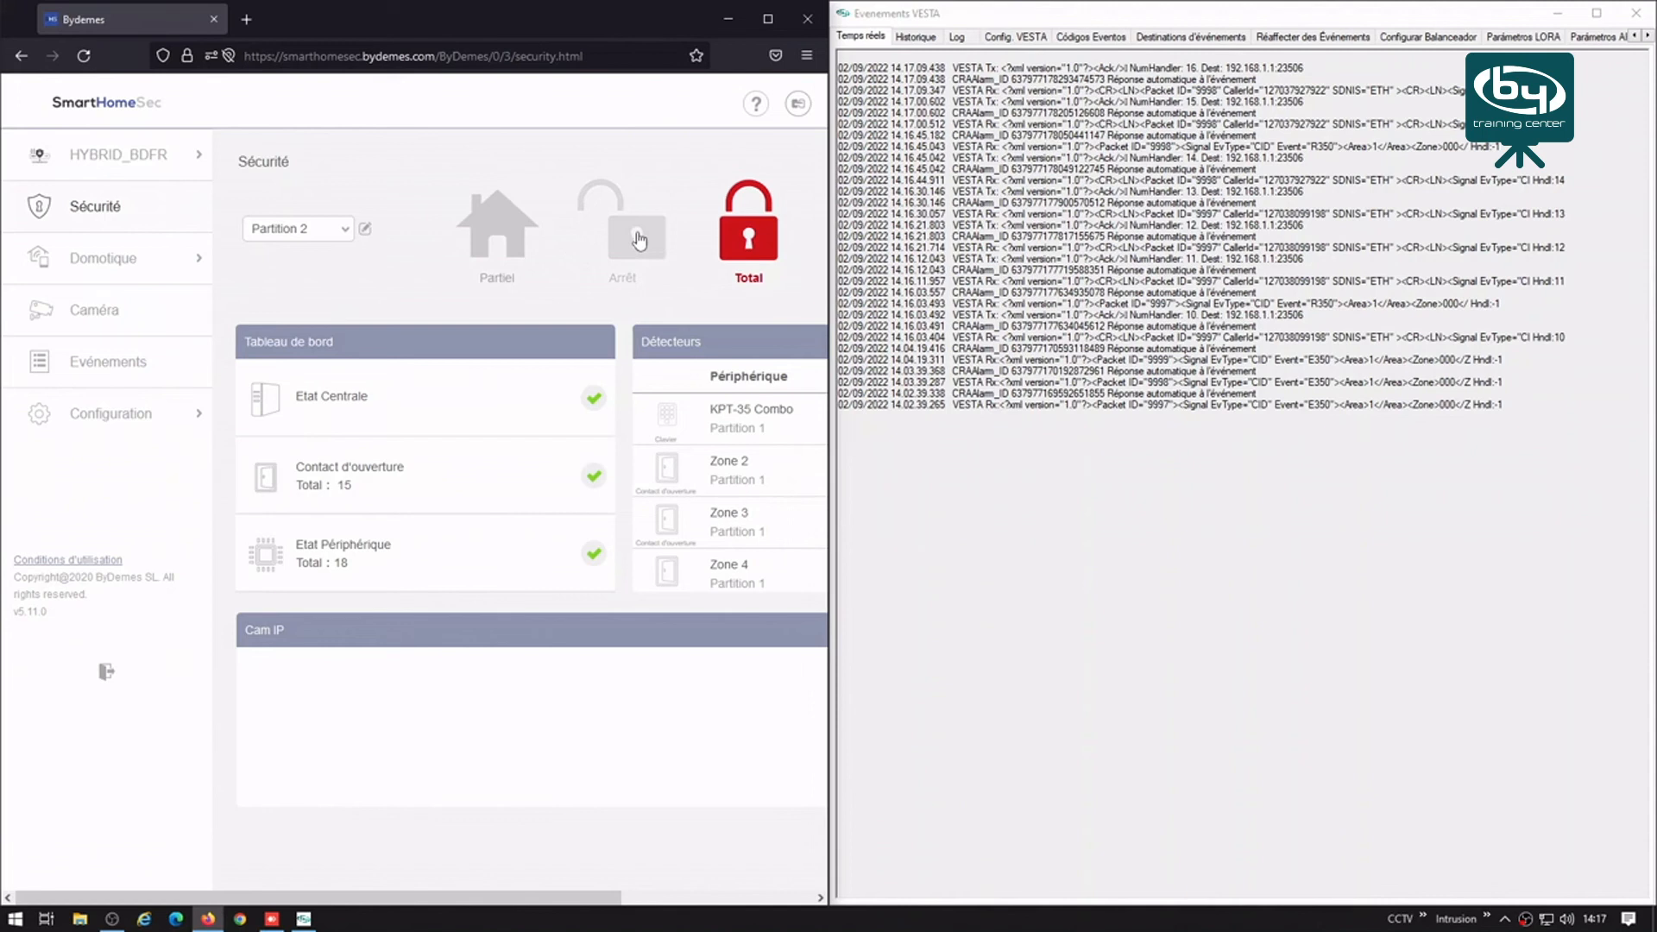
Step: Disarm Partition 2 to Arrêt with the user code
{"action": "left_click", "coordinate": [639, 239]}
{"action": "left_click", "coordinate": [332, 483]}
{"action": "left_click", "coordinate": [470, 407]}
{"action": "left_click", "coordinate": [408, 413]}
{"action": "left_click", "coordinate": [334, 404]}
{"action": "left_click", "coordinate": [476, 636]}
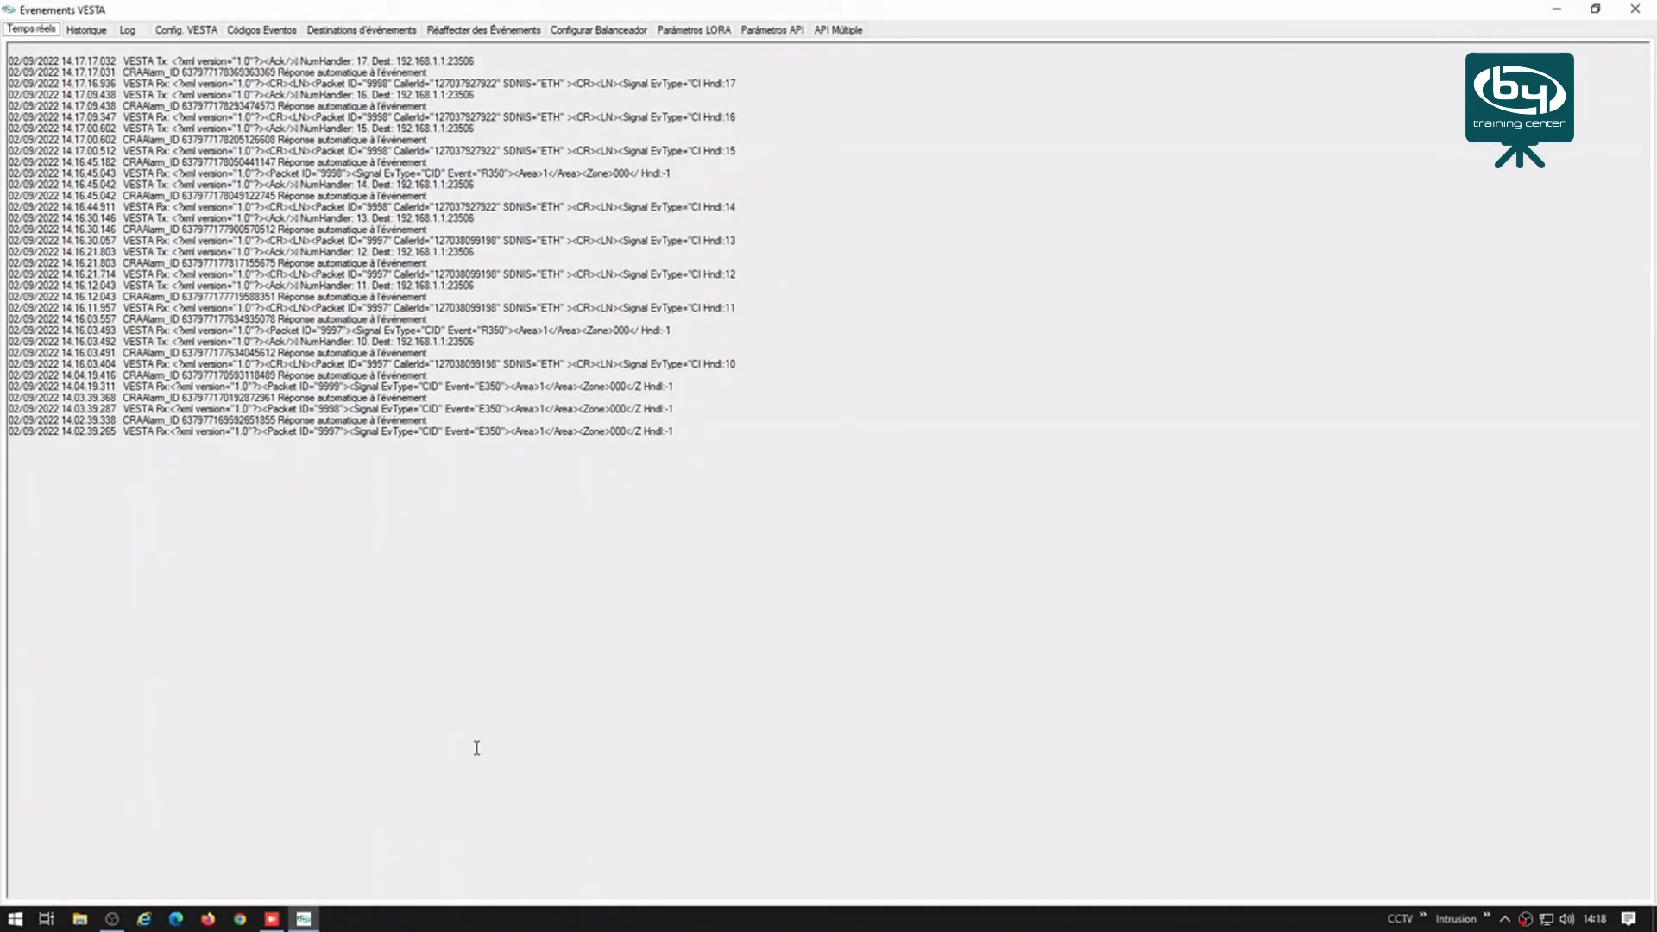
Step: In Edge, open the ESGW subscriber's visor page from the Vesta bookmarks folder
{"action": "left_click", "coordinate": [181, 920]}
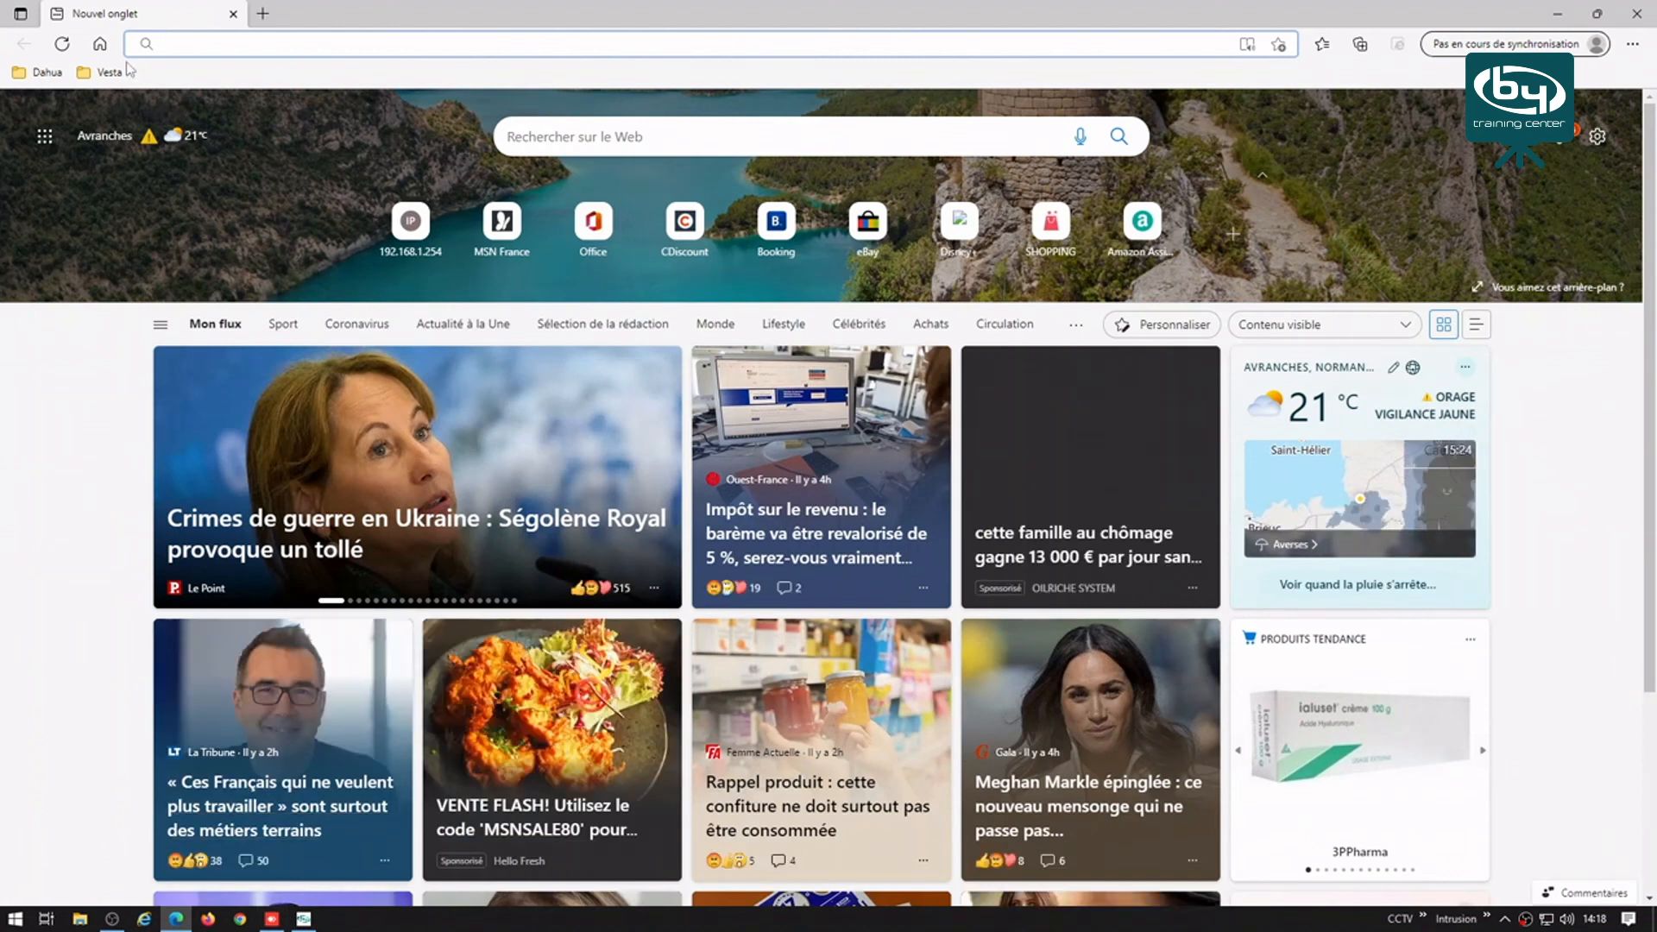
{"action": "left_click", "coordinate": [110, 74]}
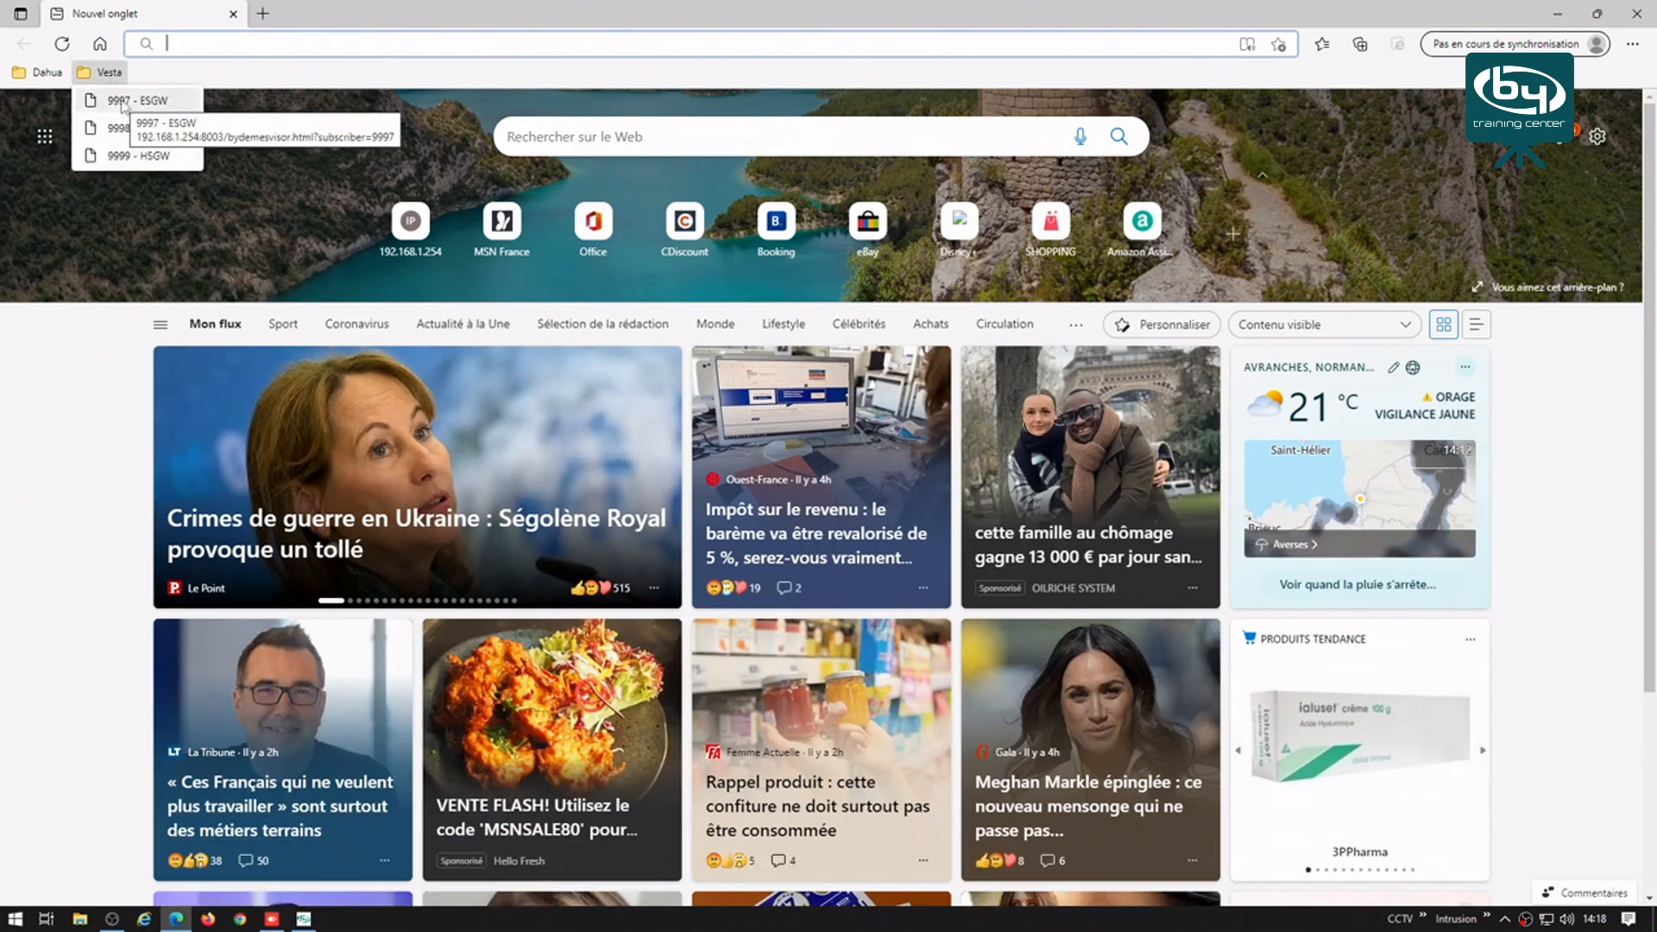
{"action": "left_click", "coordinate": [124, 101]}
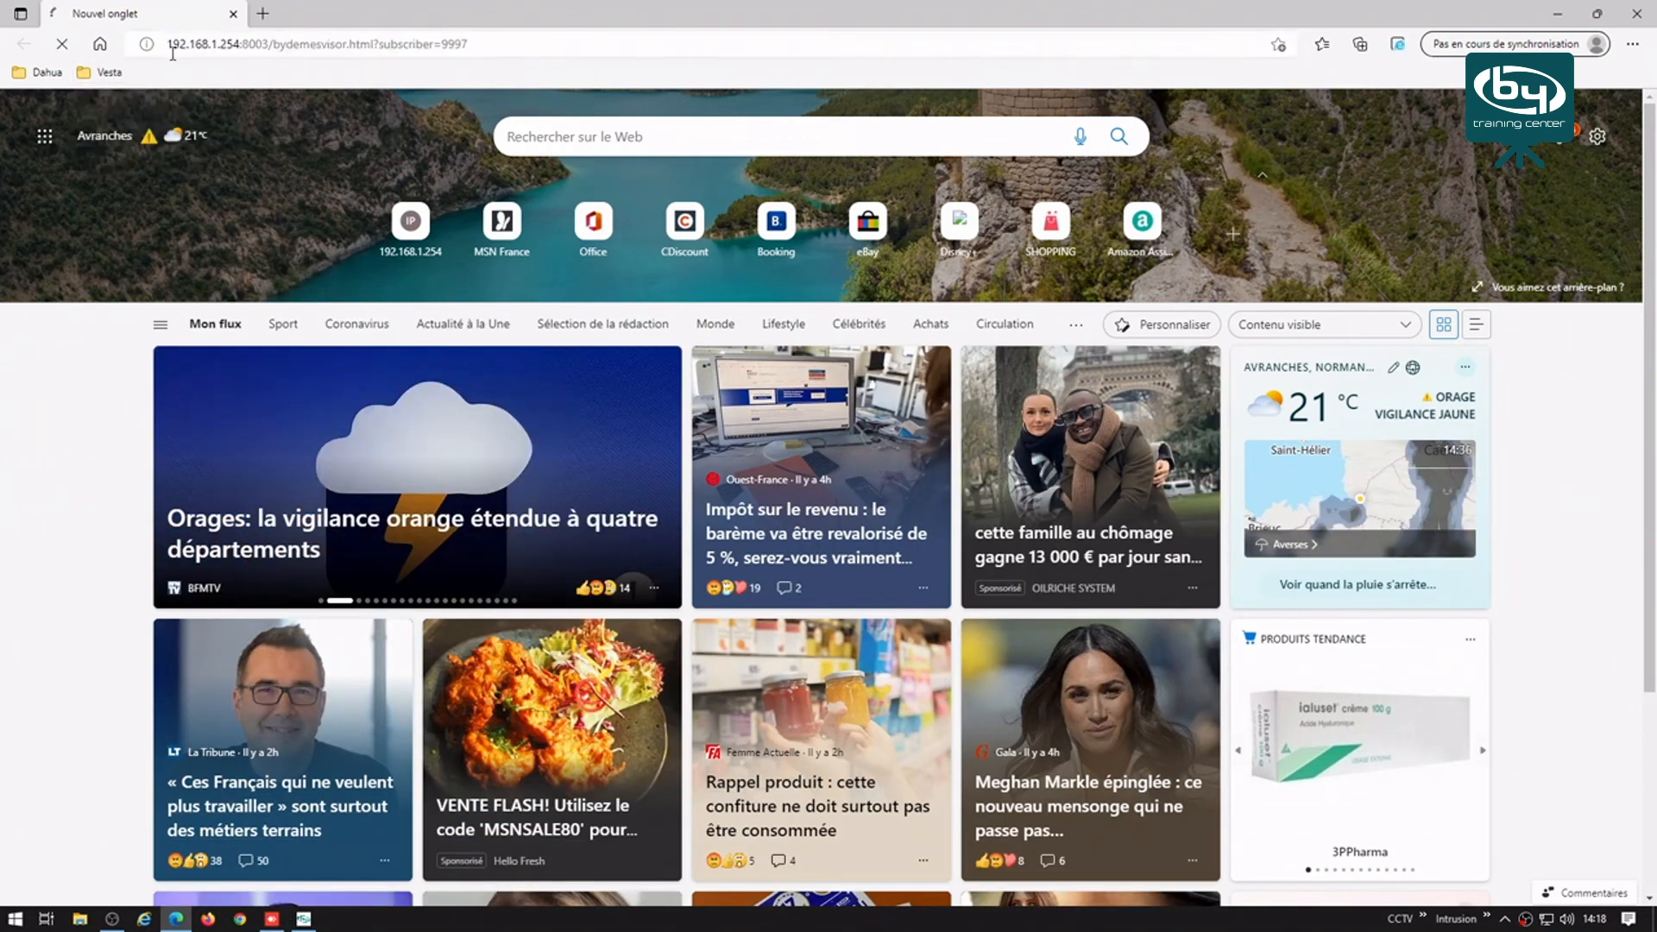
Step: Highlight the server address and the subscriber number parts of the page URL
{"action": "left_click_drag", "start_coordinate": [256, 42], "coordinate": [521, 44]}
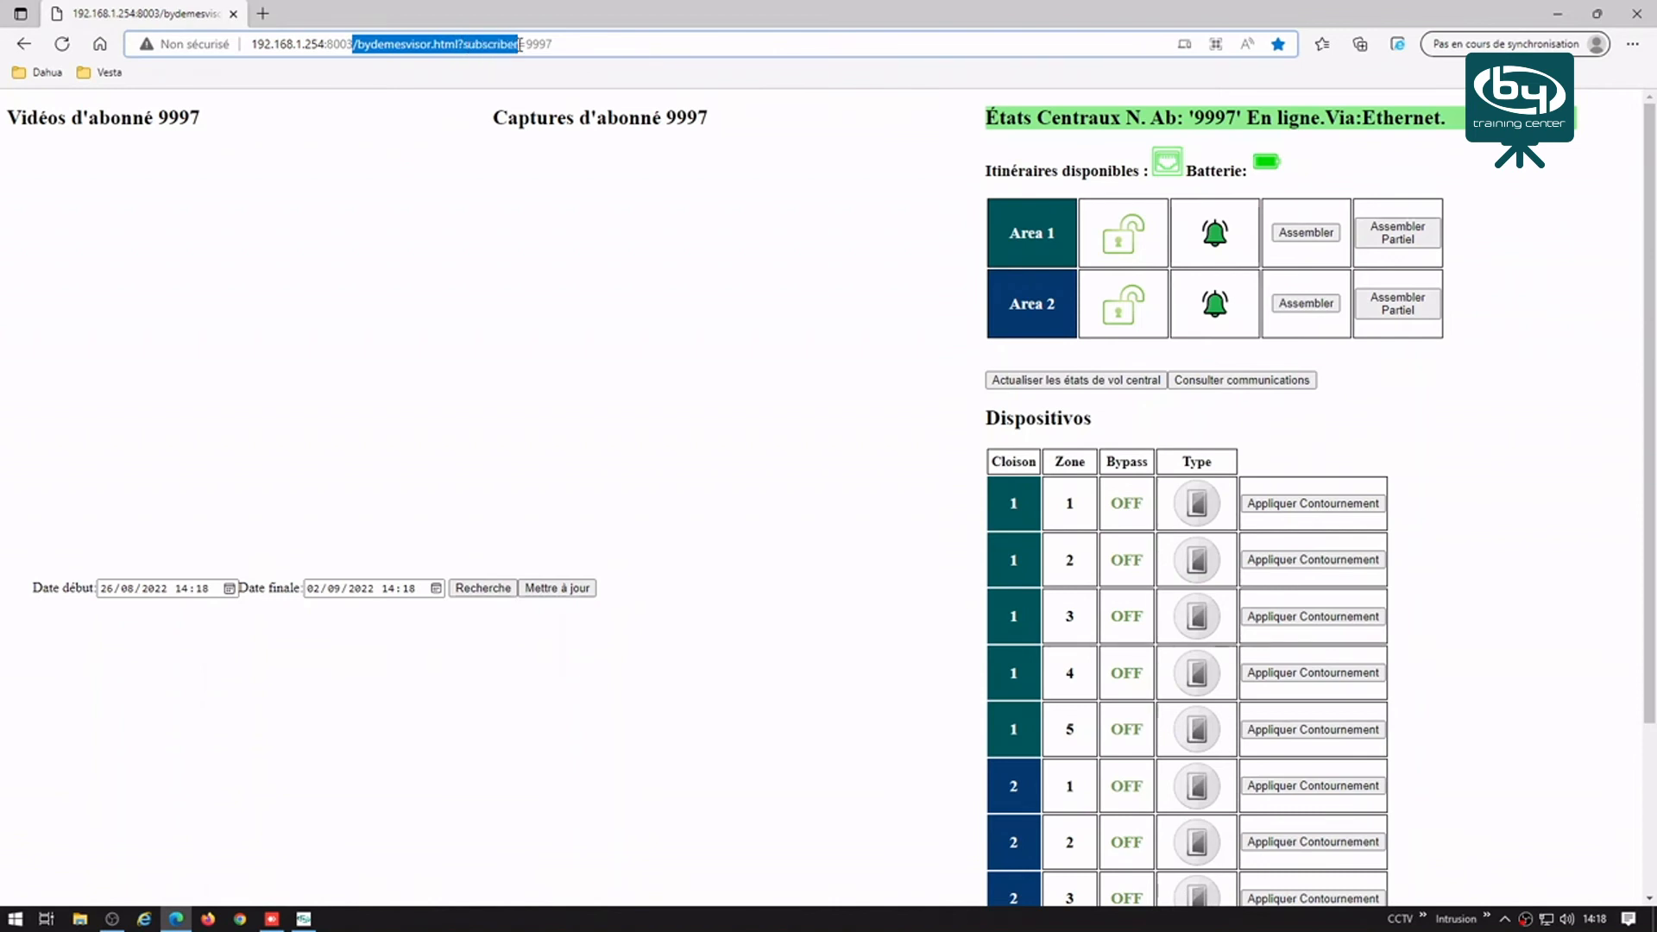
{"action": "left_click", "coordinate": [527, 44]}
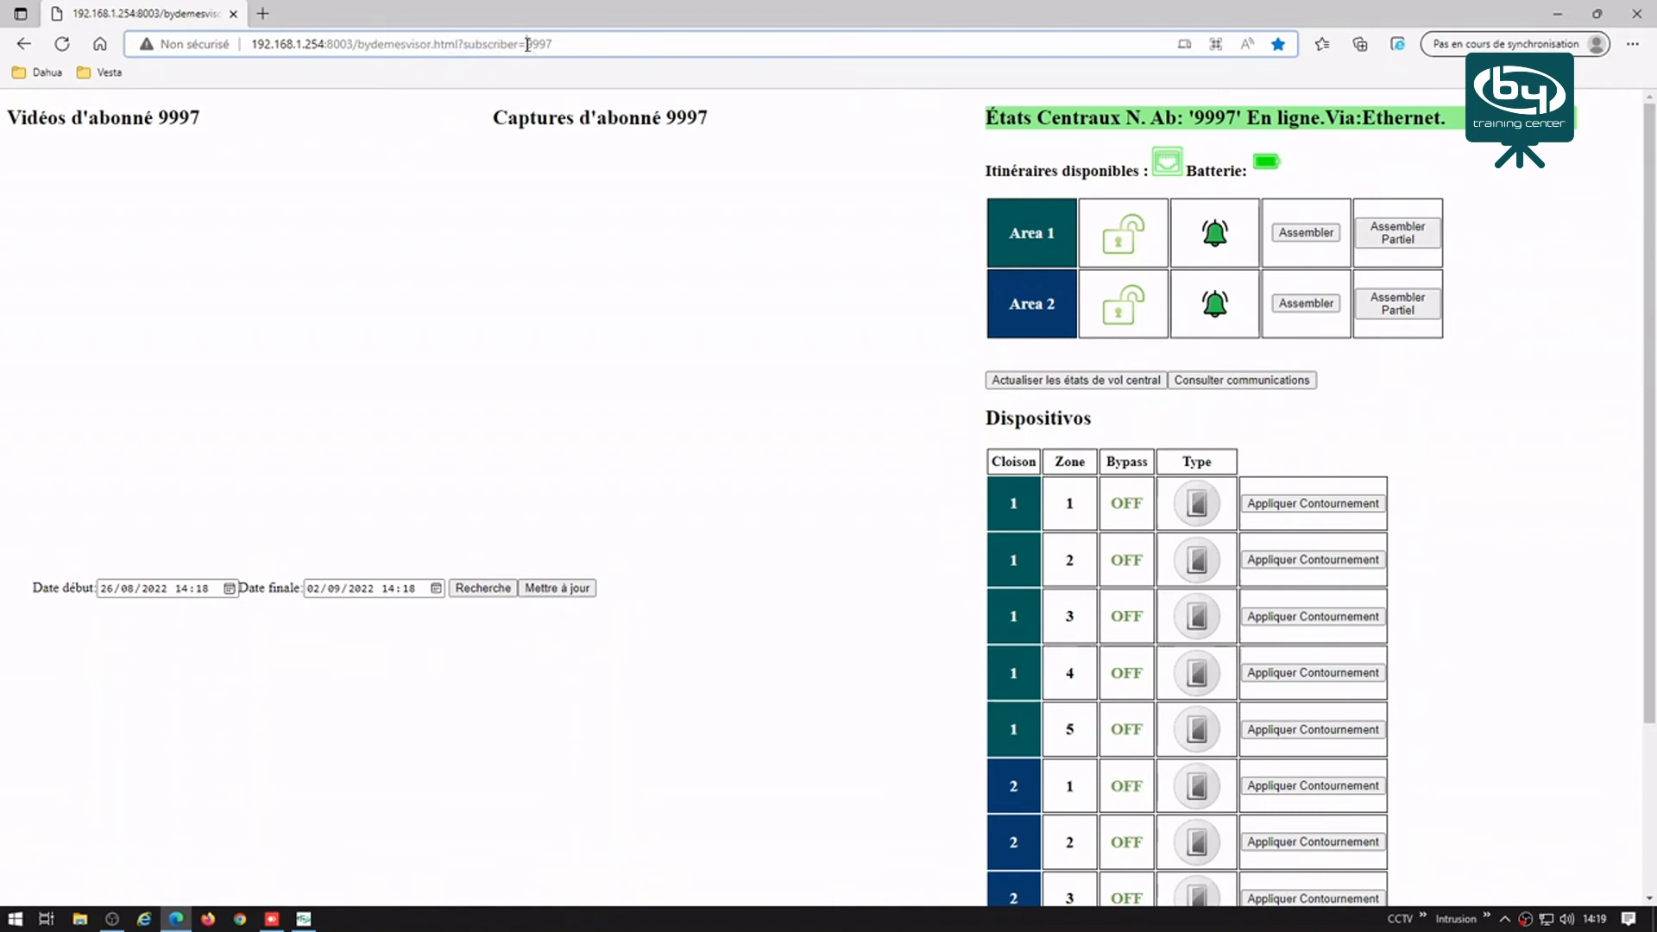
{"action": "left_click_drag", "start_coordinate": [528, 44], "coordinate": [558, 44]}
{"action": "left_click", "coordinate": [639, 293]}
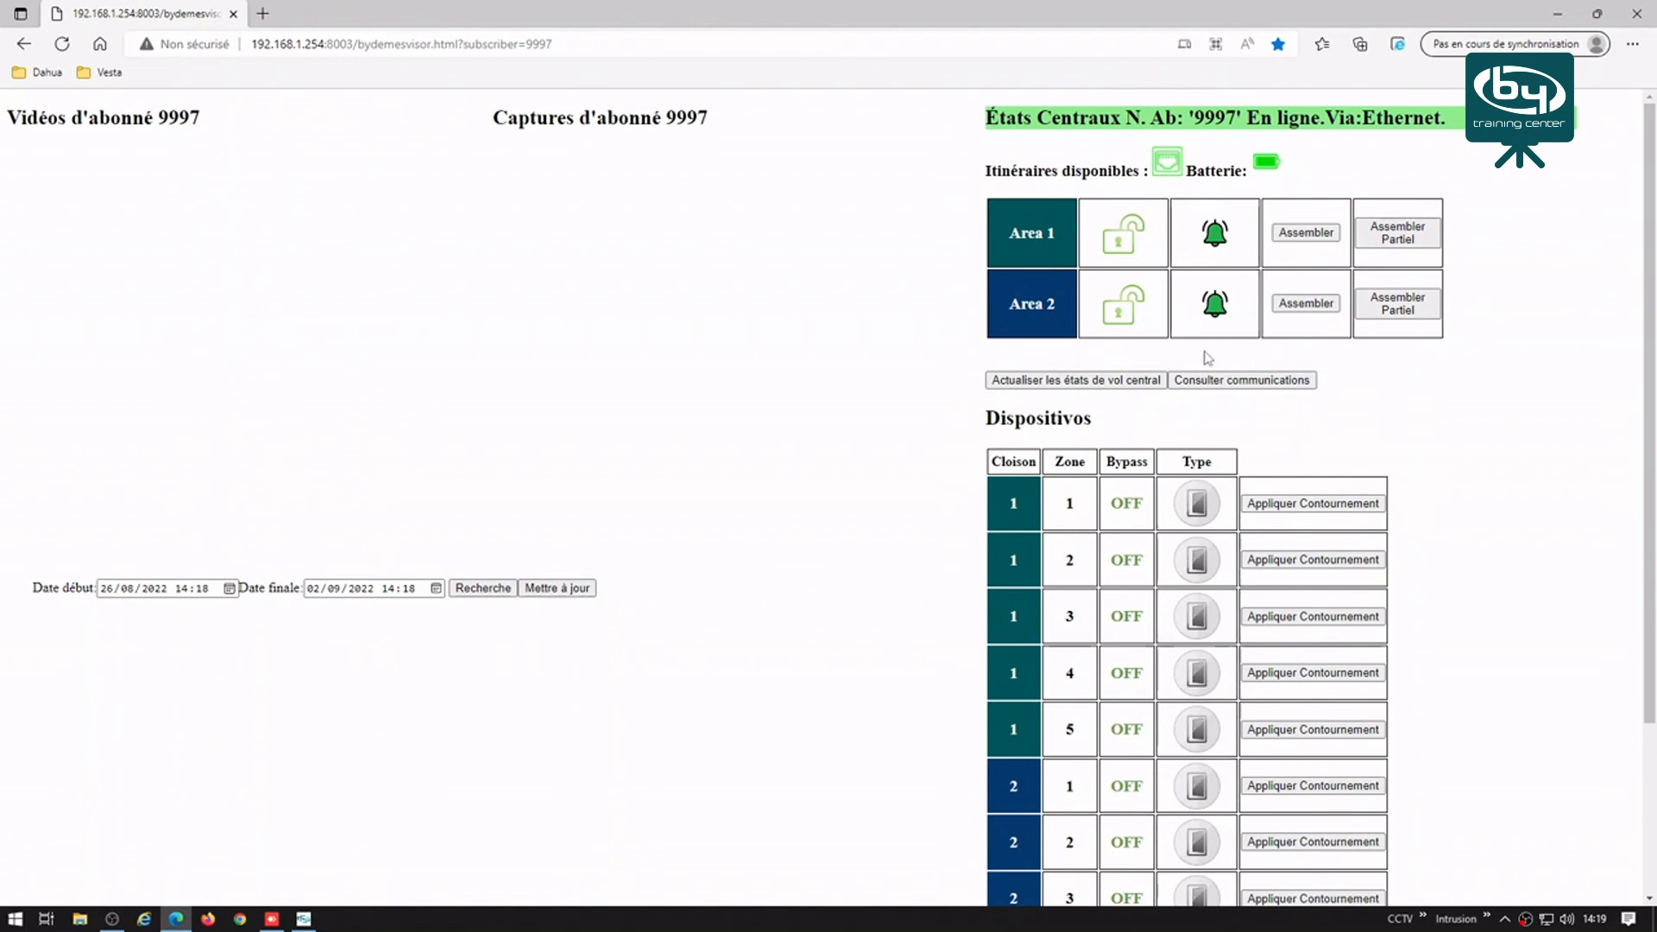
Step: Request a new image (Demande d'image) from the zone 6 camera
{"action": "scroll", "coordinate": [1206, 358], "scroll_direction": "down", "scroll_amount": 1}
{"action": "scroll", "coordinate": [1206, 358], "scroll_direction": "down", "scroll_amount": 2}
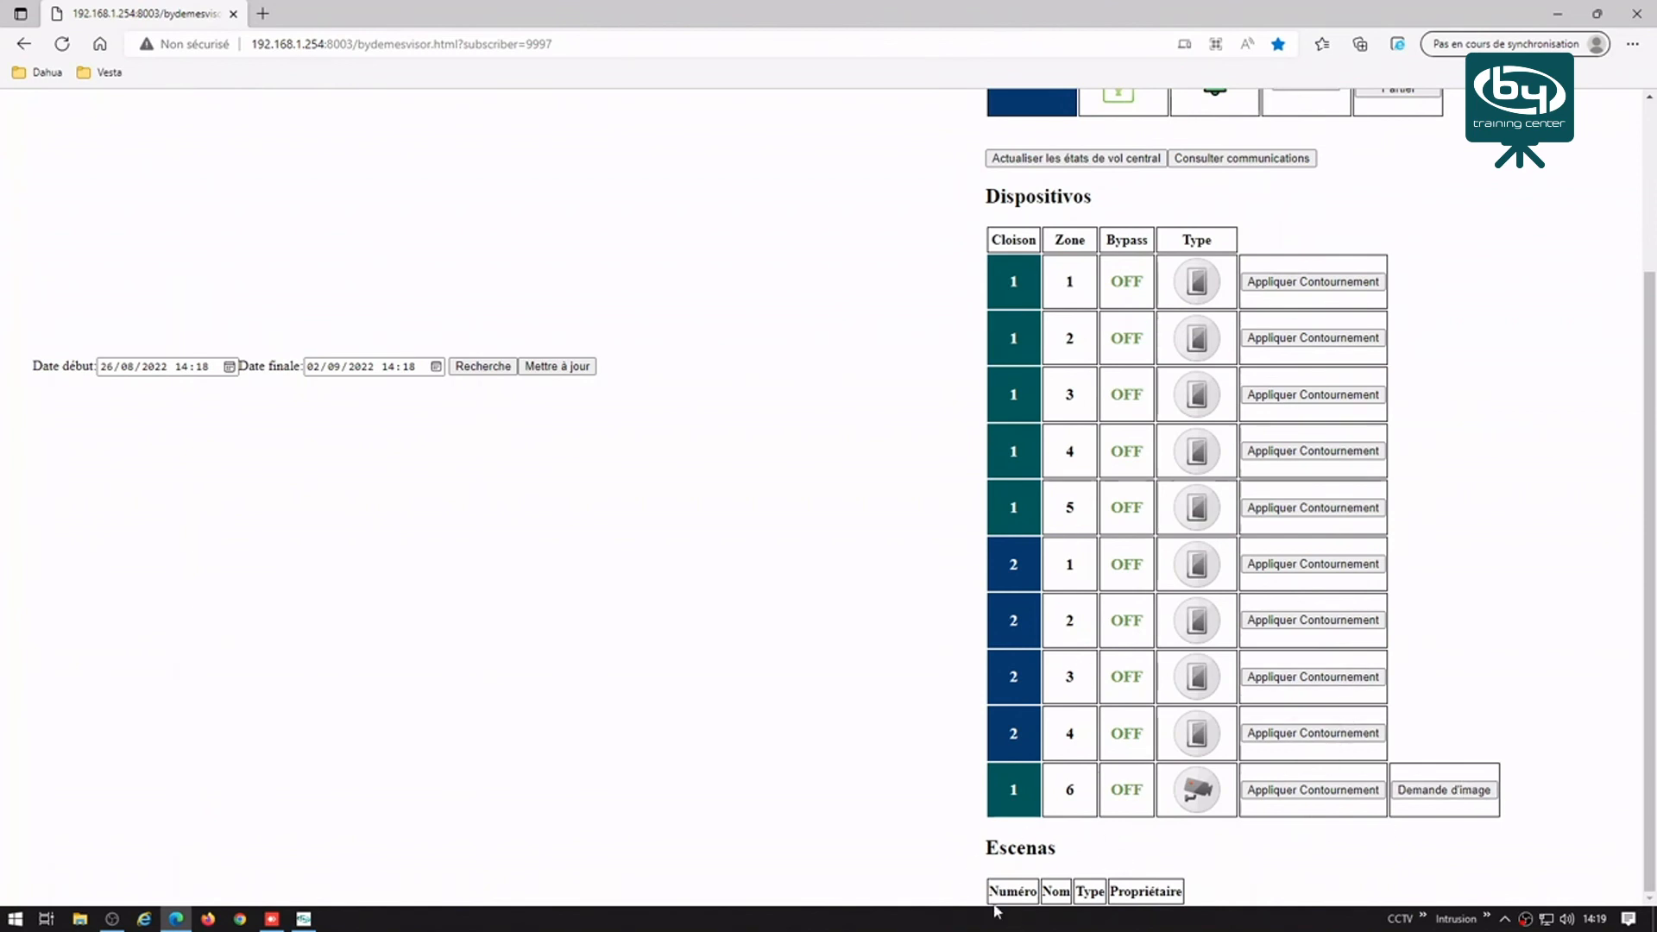
{"action": "left_click", "coordinate": [1445, 792]}
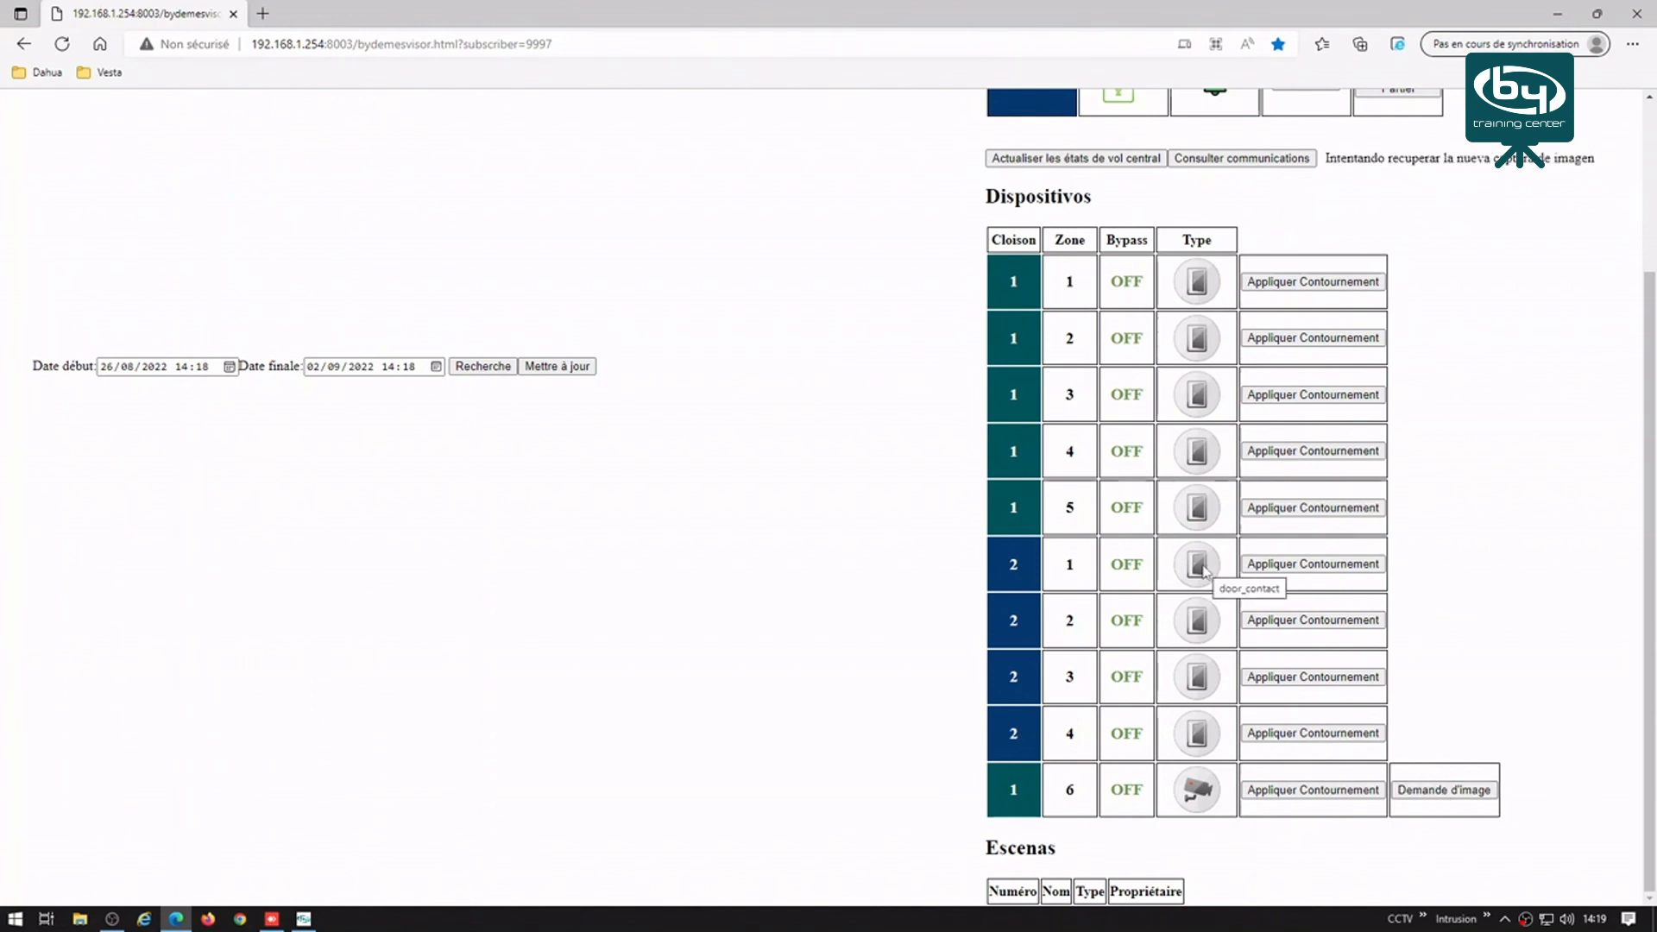
Step: Show the communication paths, refresh the intrusion states, and select the page address for editing
{"action": "scroll", "coordinate": [1204, 570], "scroll_direction": "up", "scroll_amount": 3}
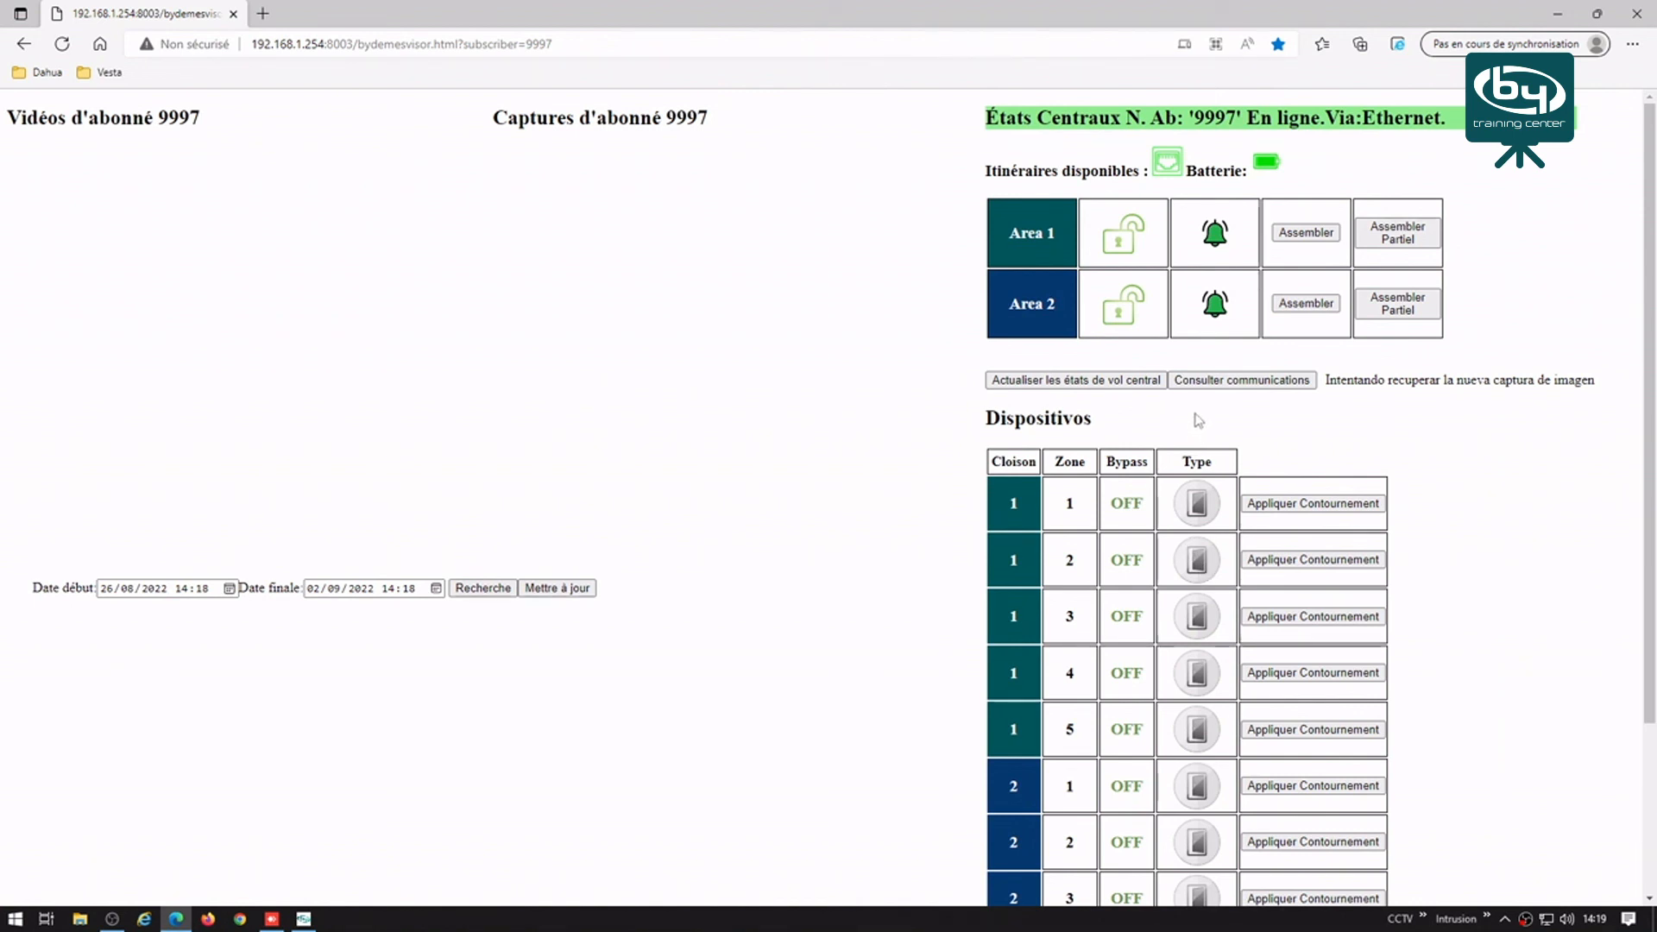
{"action": "left_click", "coordinate": [1243, 380]}
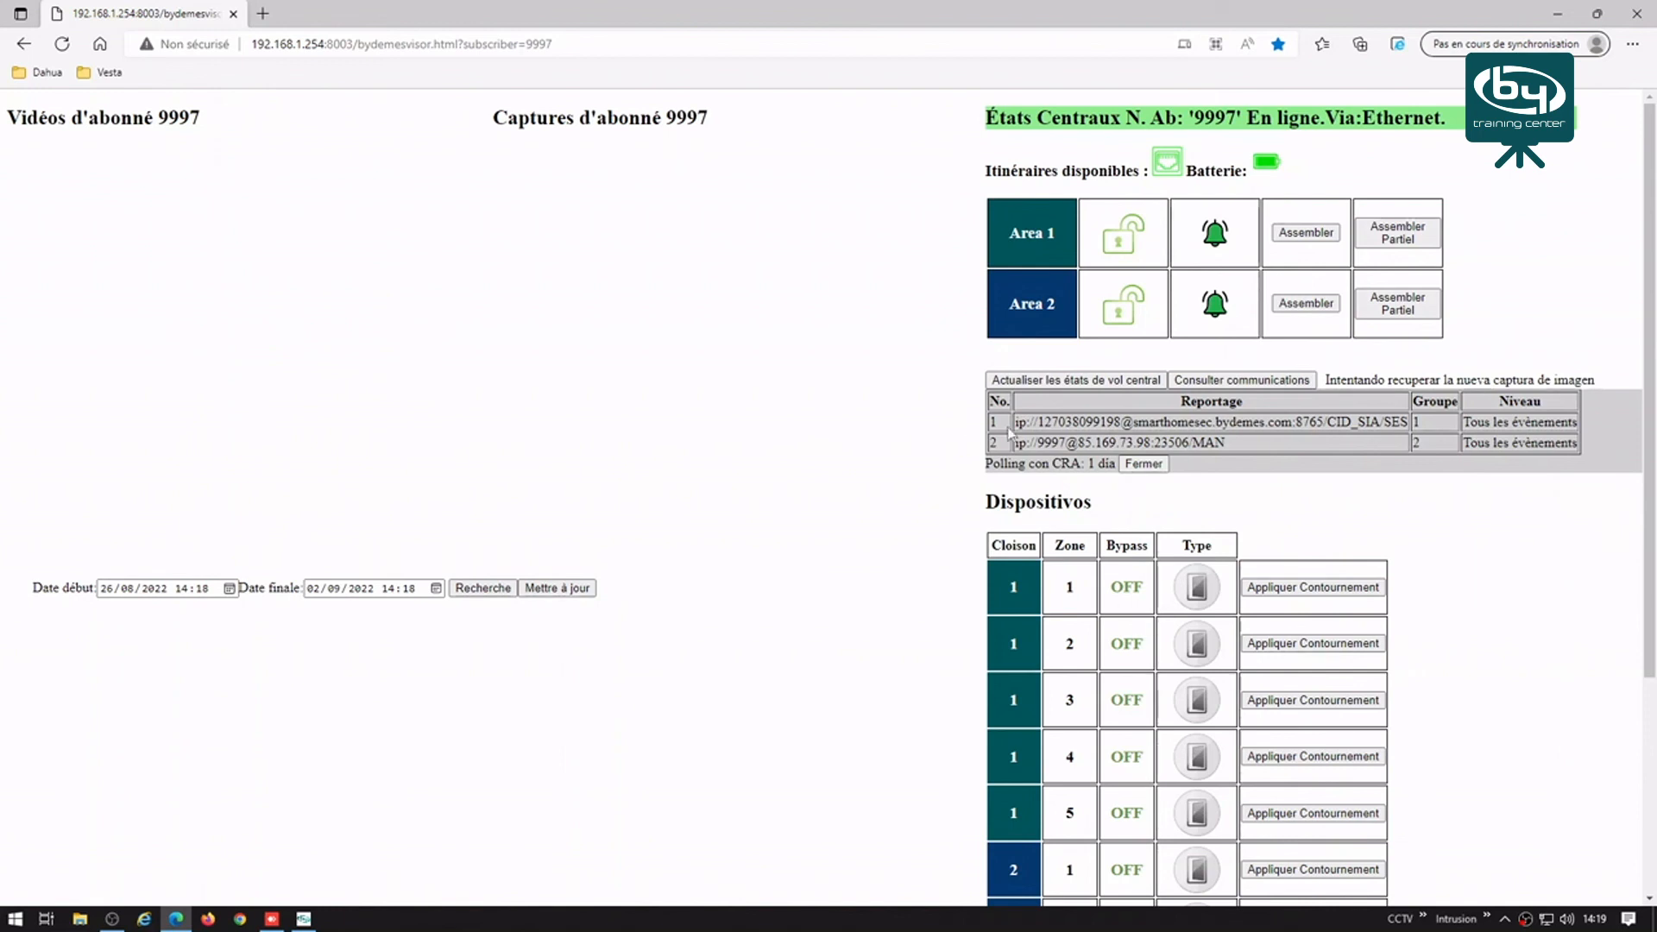
{"action": "left_click", "coordinate": [1079, 384]}
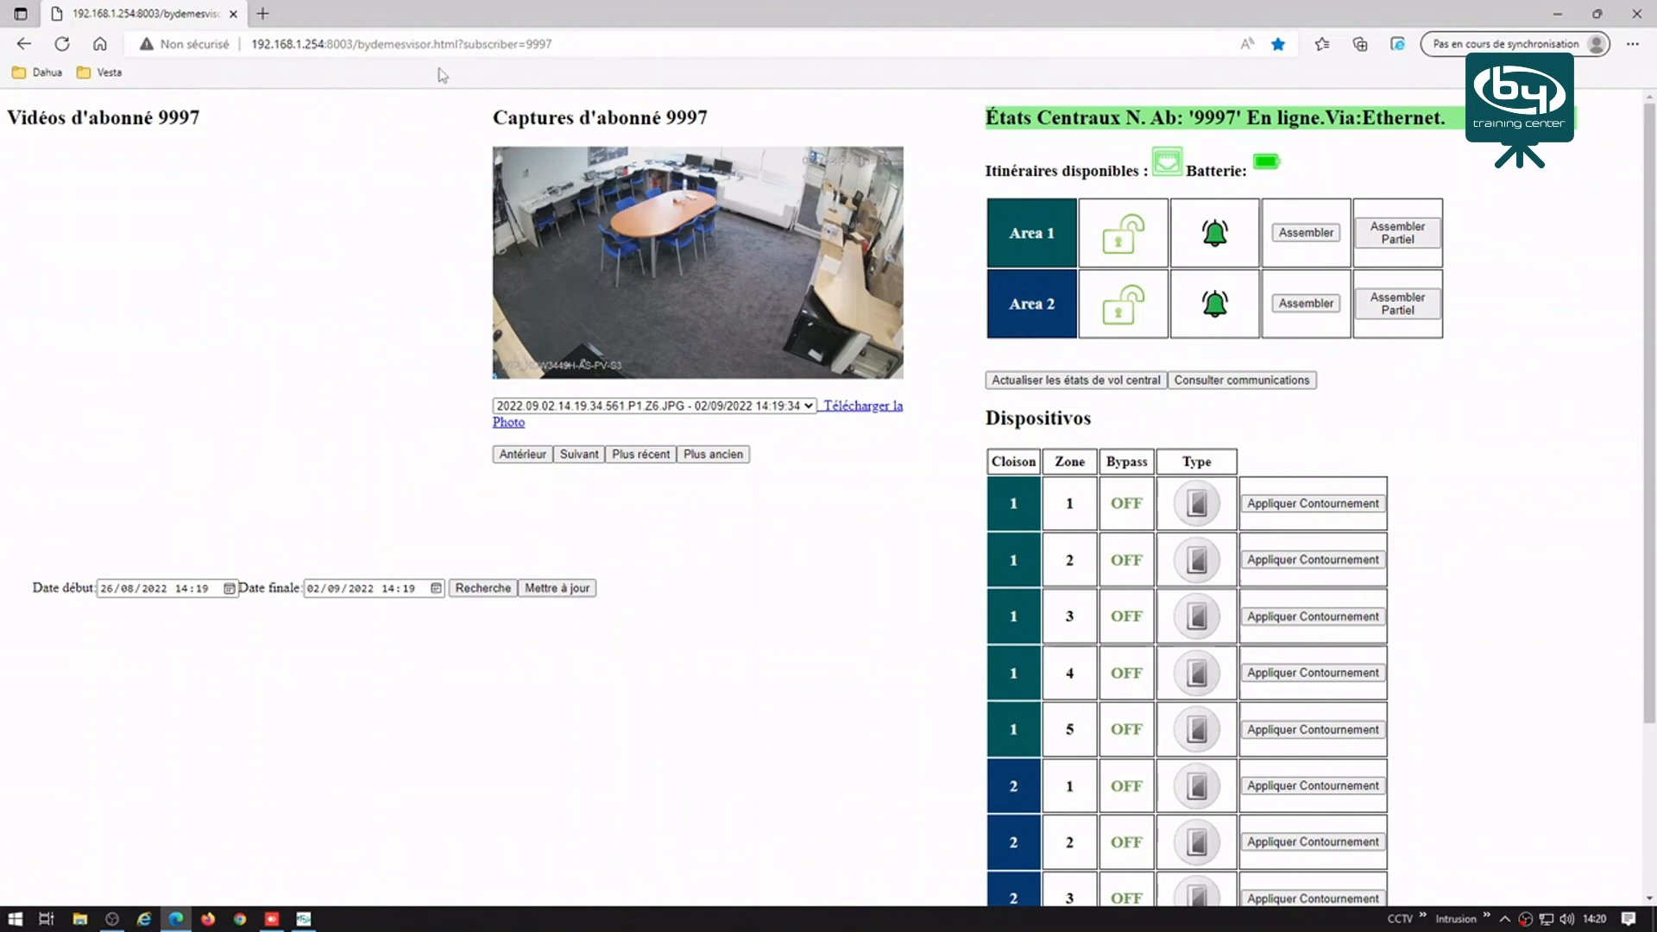
{"action": "left_click", "coordinate": [584, 41]}
{"action": "left_click", "coordinate": [584, 42]}
Step: Load the next subscriber's visor page and scroll through its eight areas and zones 1–18
{"action": "key", "text": "BackSpace"}
{"action": "type", "text": "8"}
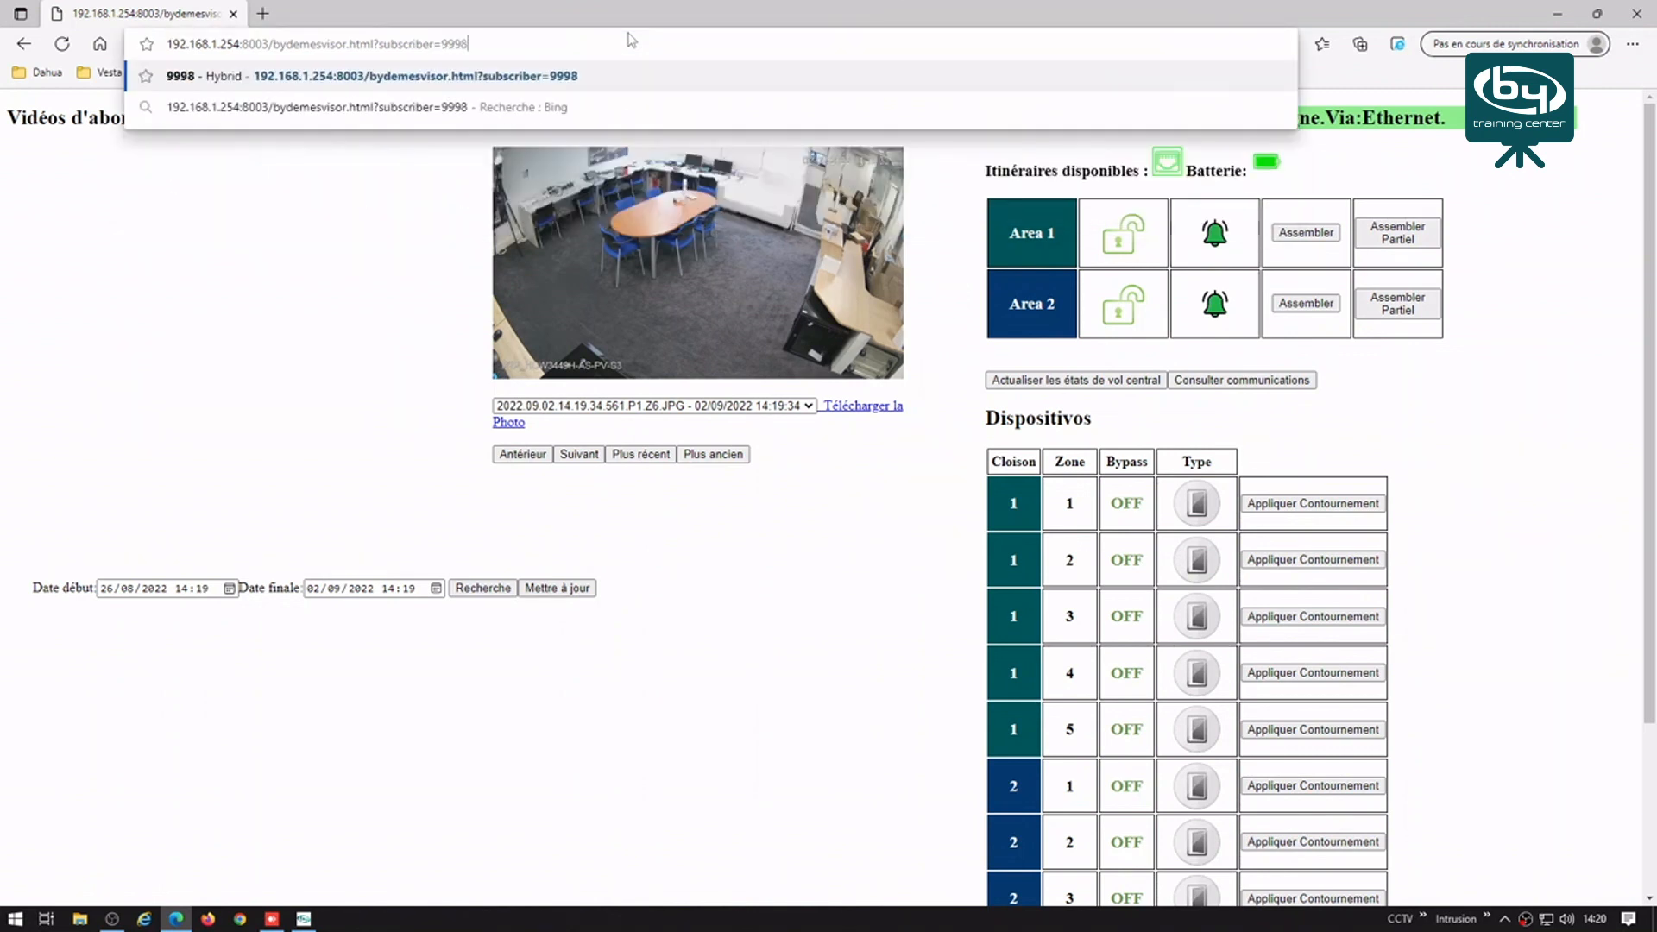
{"action": "key", "text": "Return"}
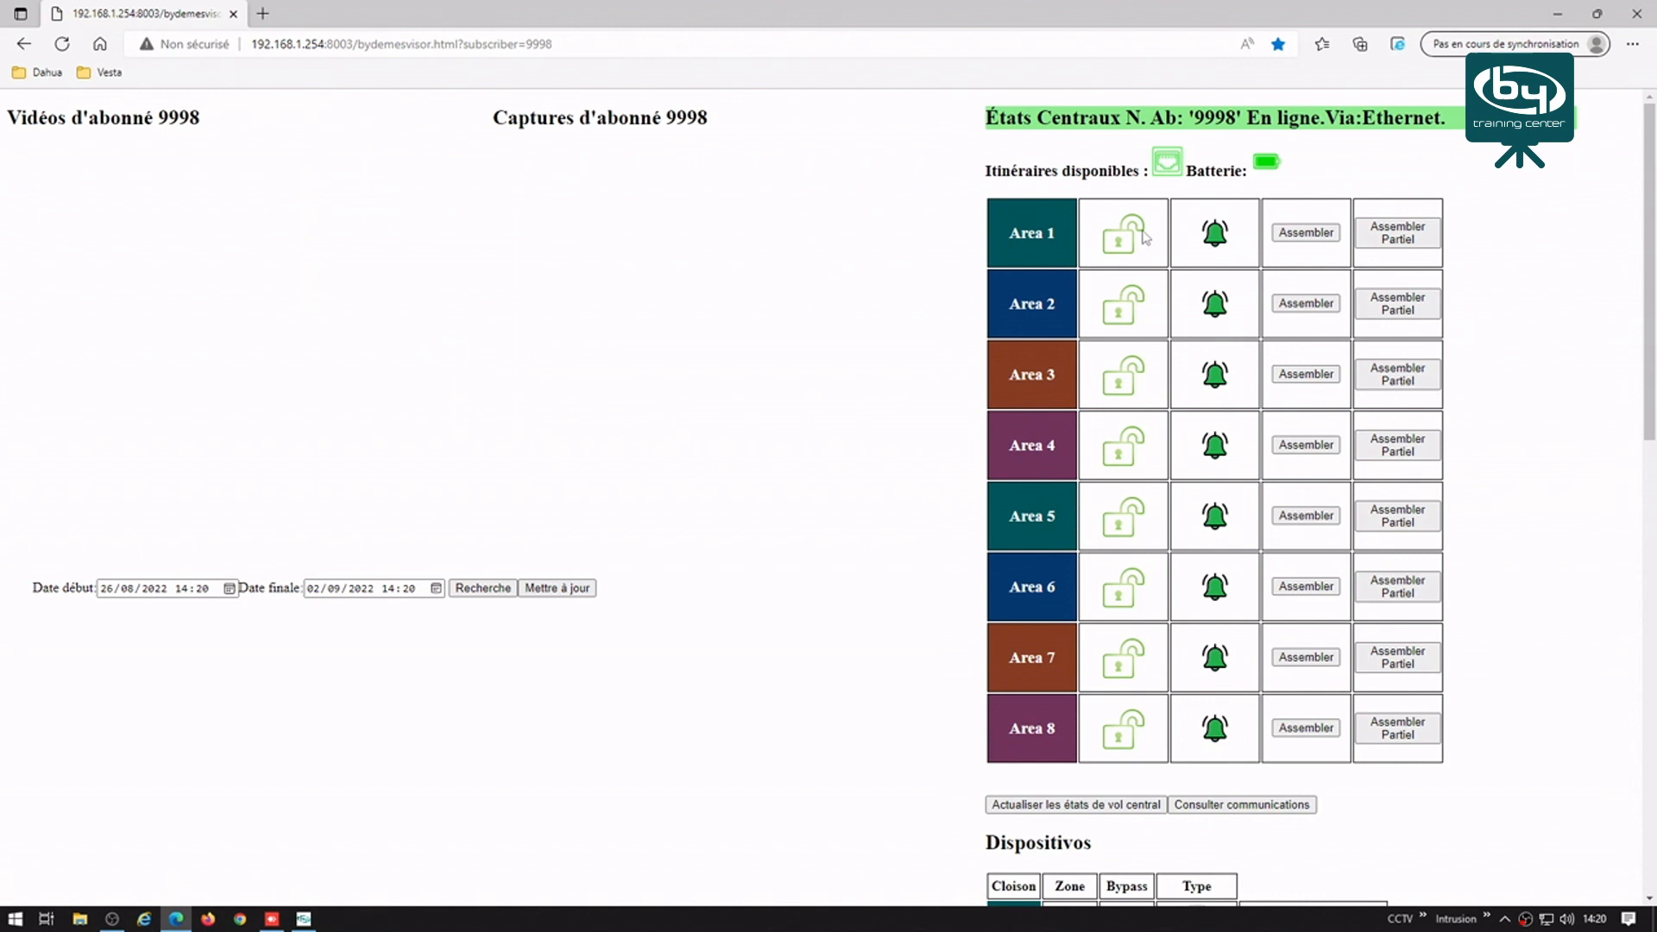
{"action": "scroll", "coordinate": [884, 525], "scroll_direction": "down", "scroll_amount": 4}
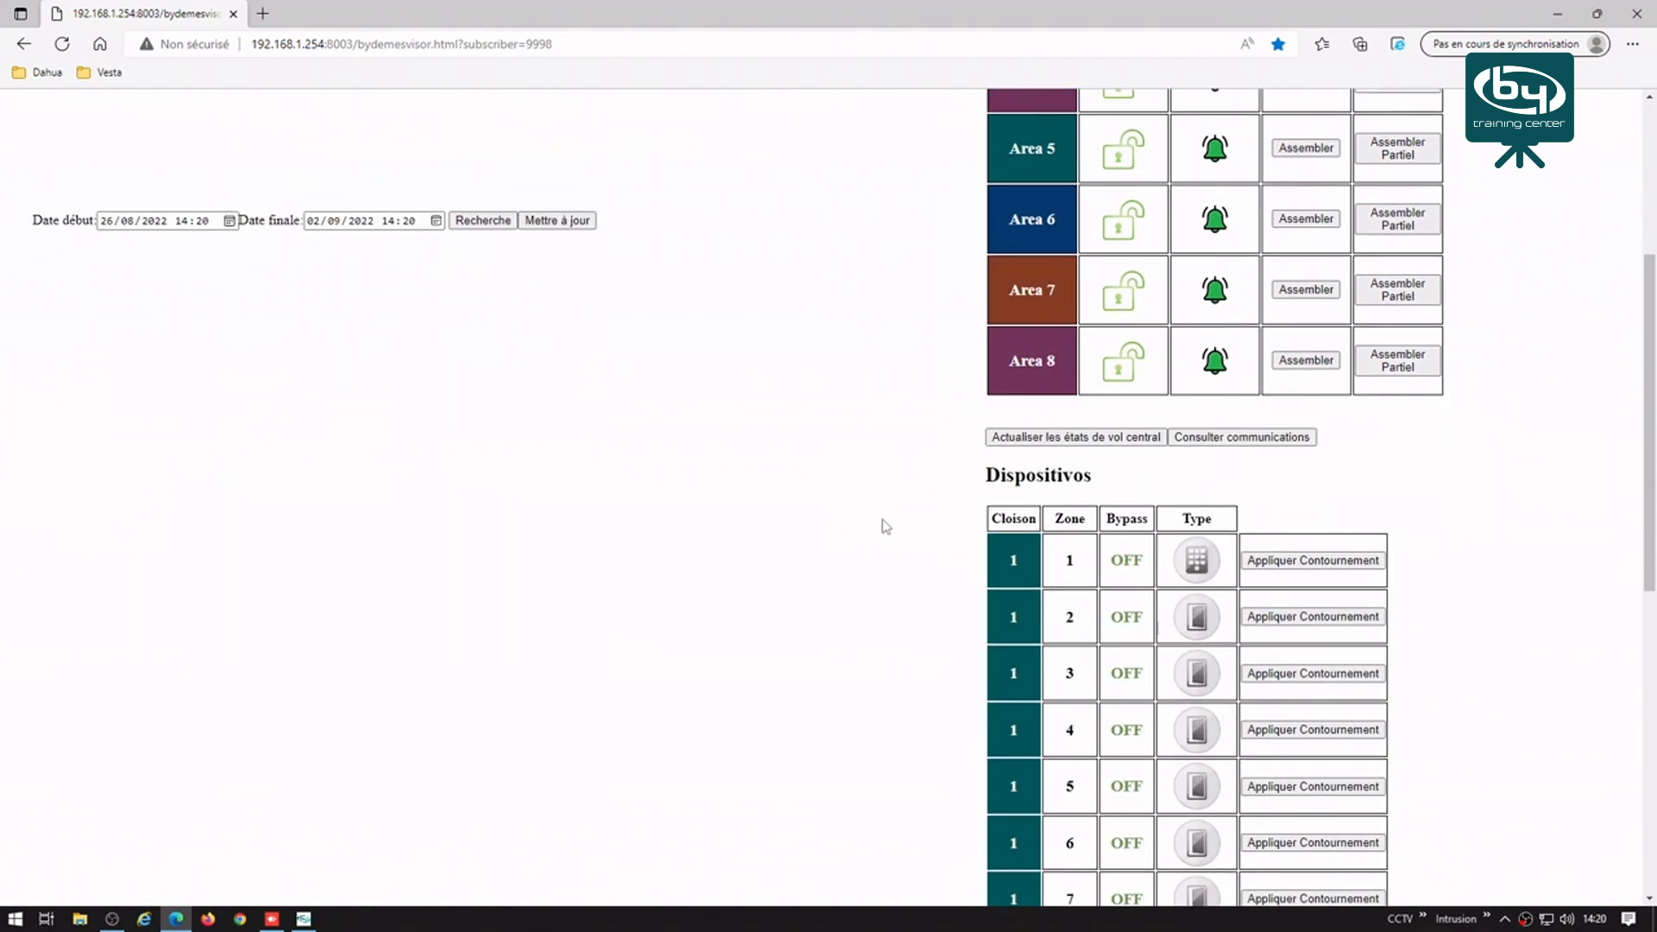
{"action": "scroll", "coordinate": [949, 527], "scroll_direction": "down", "scroll_amount": 4}
{"action": "scroll", "coordinate": [1257, 490], "scroll_direction": "down", "scroll_amount": 1}
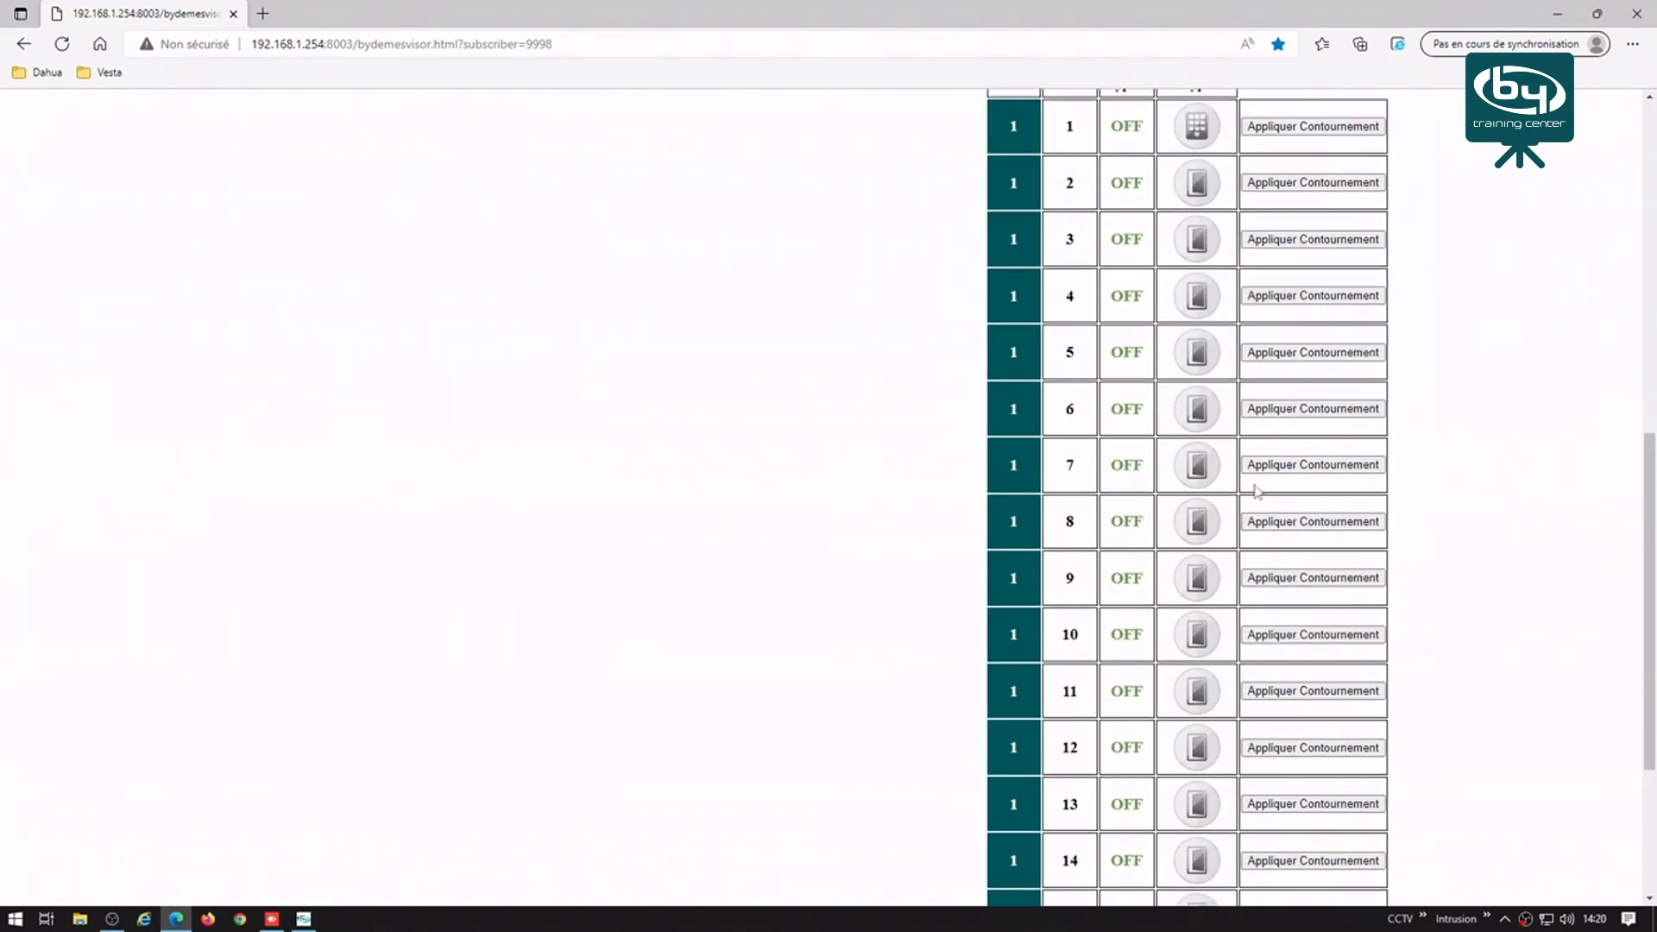
{"action": "scroll", "coordinate": [1258, 490], "scroll_direction": "down", "scroll_amount": 3}
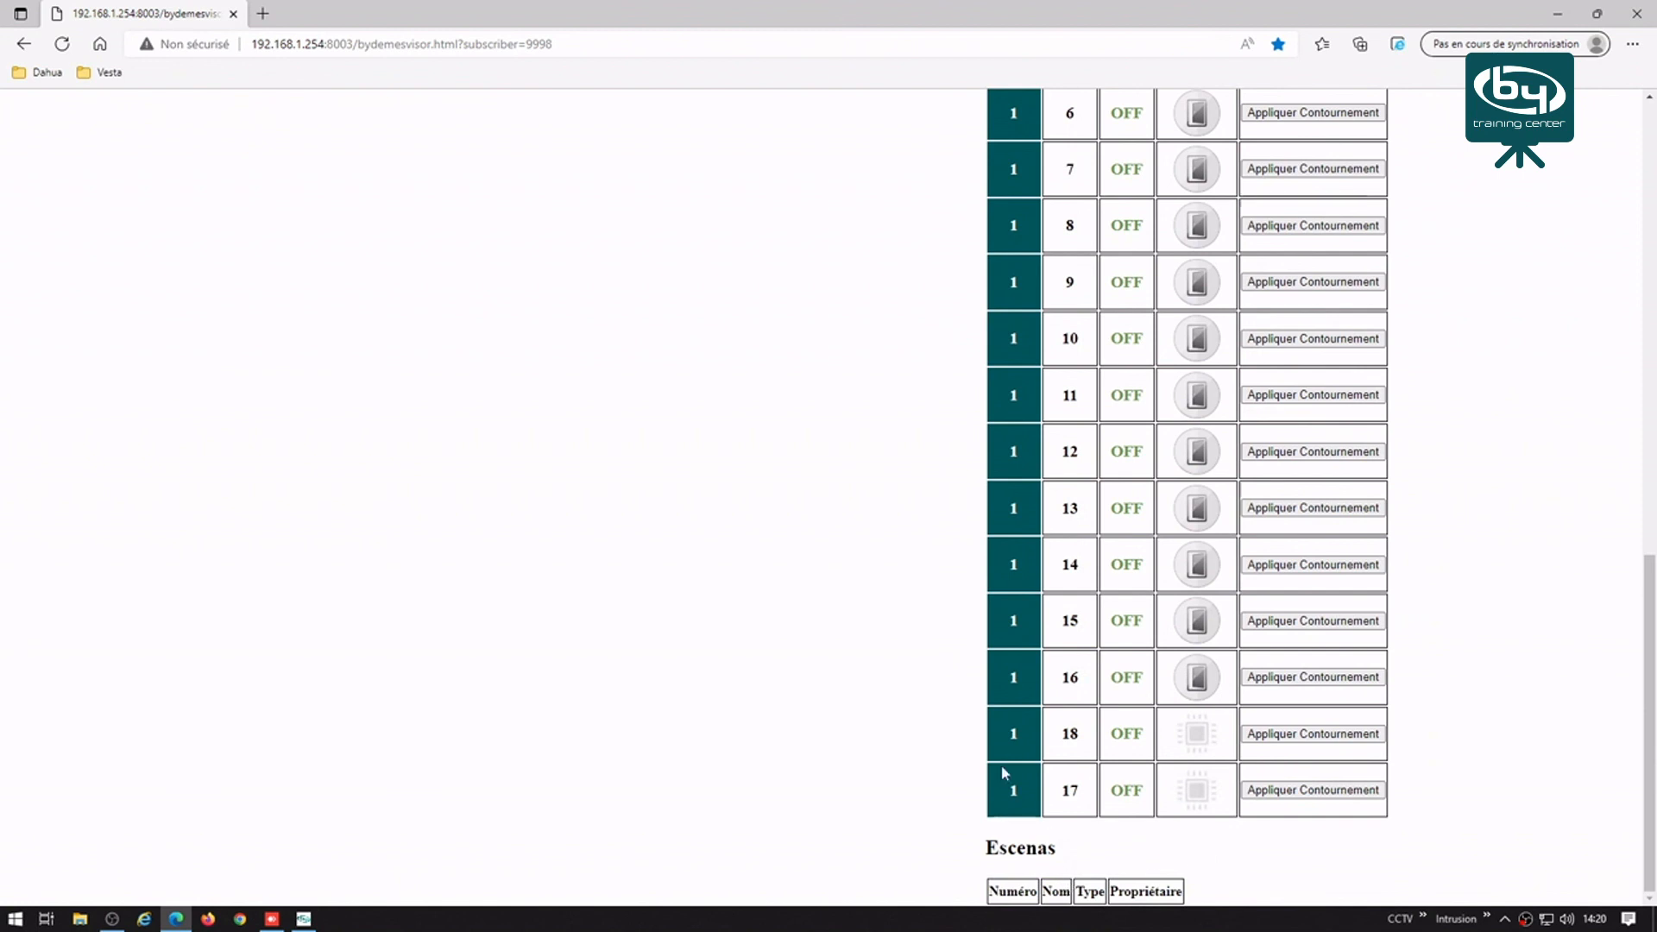
{"action": "scroll", "coordinate": [510, 385], "scroll_direction": "up", "scroll_amount": 10}
Step: Start editing the subscriber number in the page address again
{"action": "left_click", "coordinate": [584, 43]}
{"action": "left_click", "coordinate": [584, 44]}
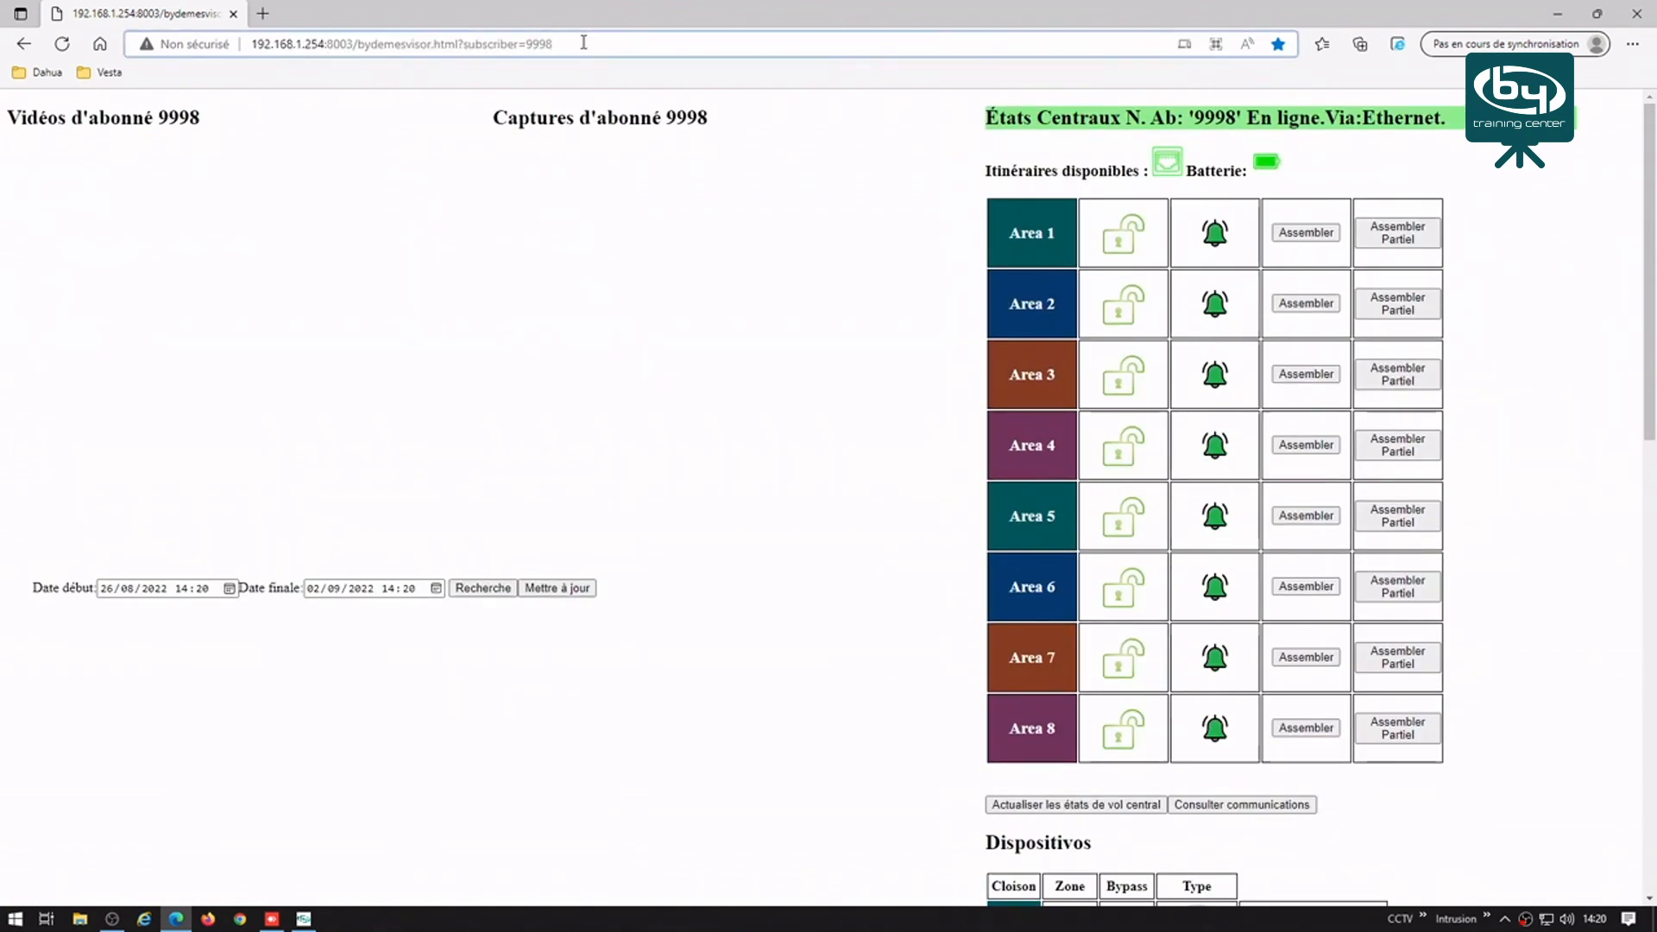
{"action": "key", "text": "BackSpace"}
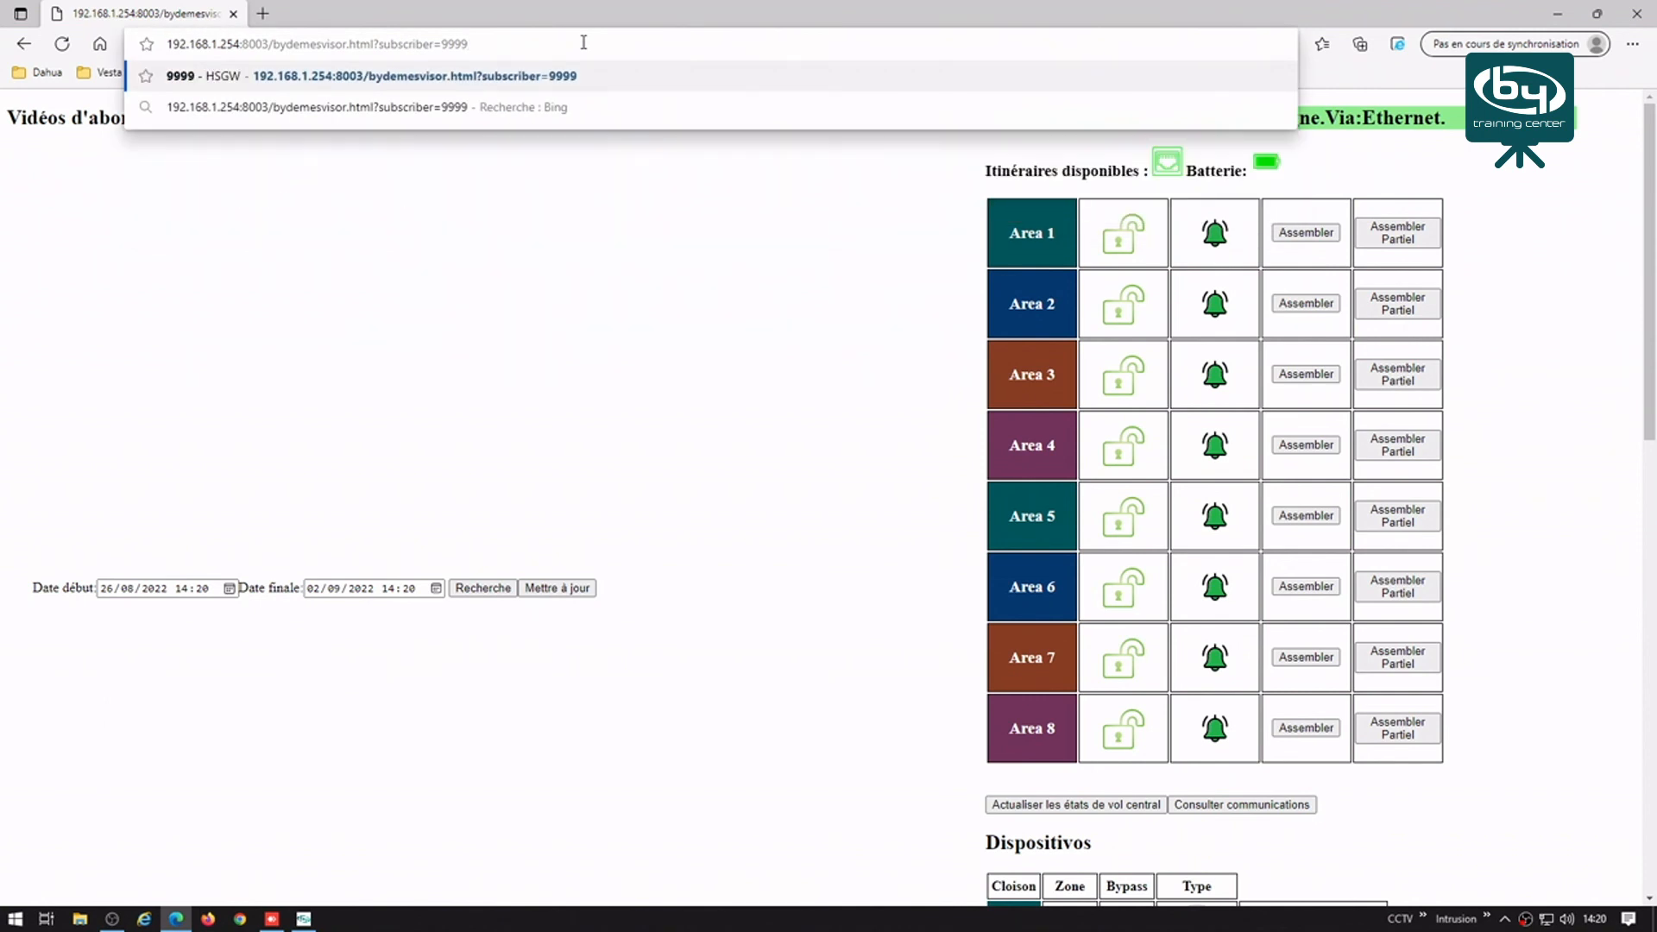
Step: Load subscriber 9999's visor page and review its areas and devices down to the Escenas section
{"action": "key", "text": "Return"}
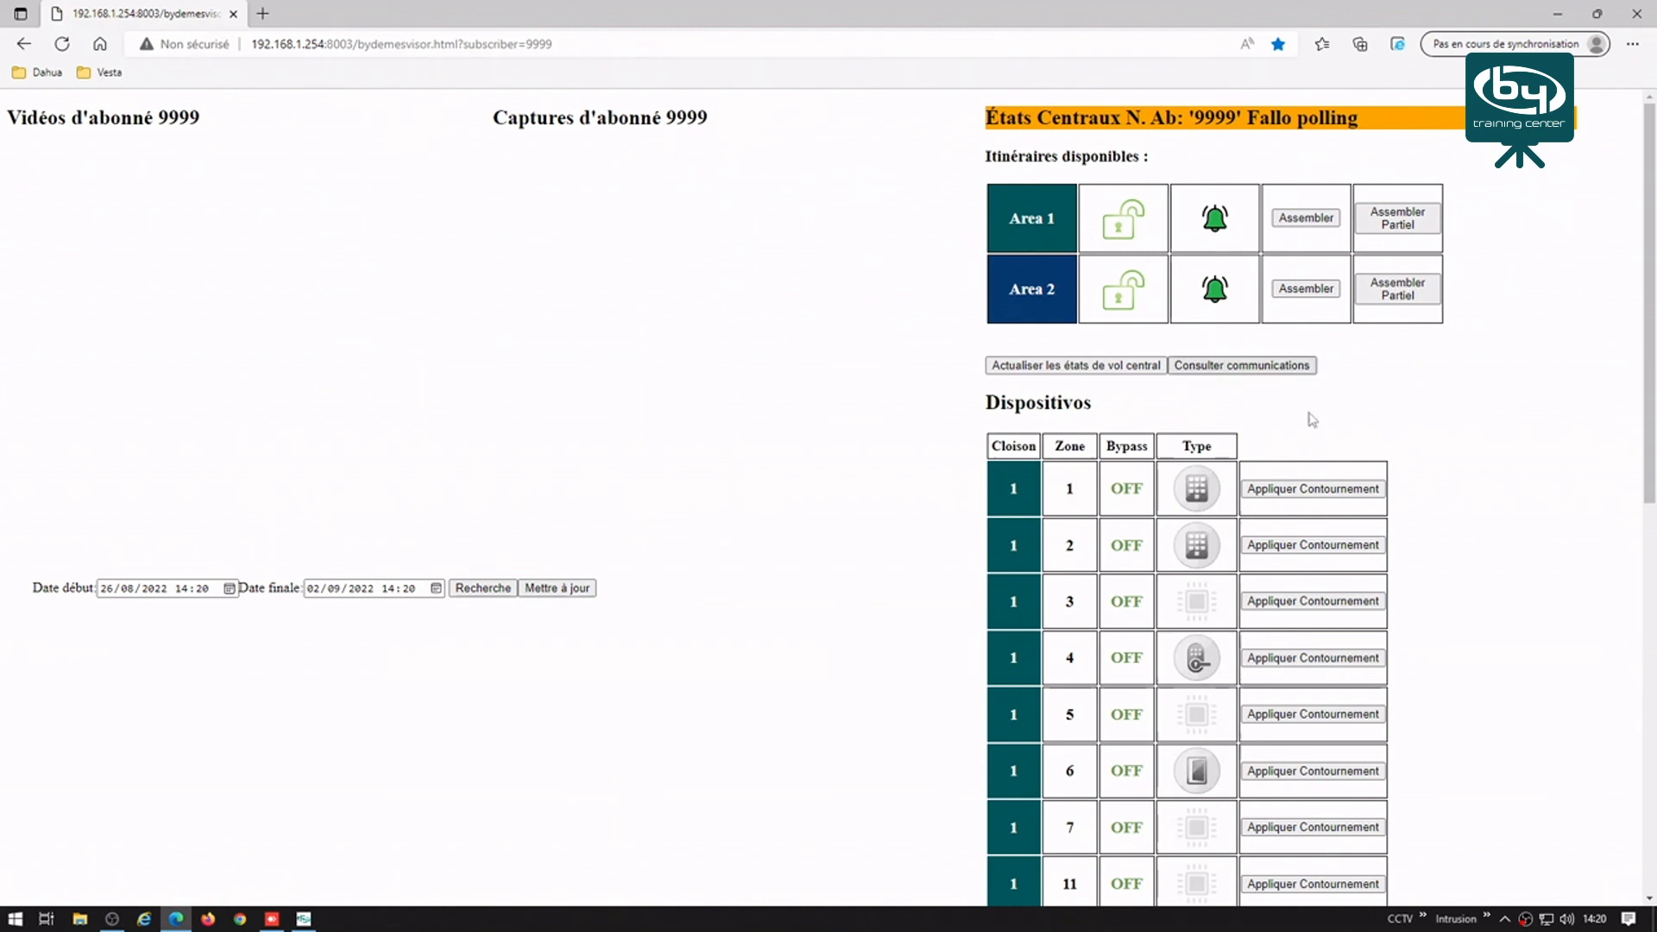
{"action": "scroll", "coordinate": [1174, 455], "scroll_direction": "down", "scroll_amount": 1}
{"action": "scroll", "coordinate": [1174, 454], "scroll_direction": "down", "scroll_amount": 1}
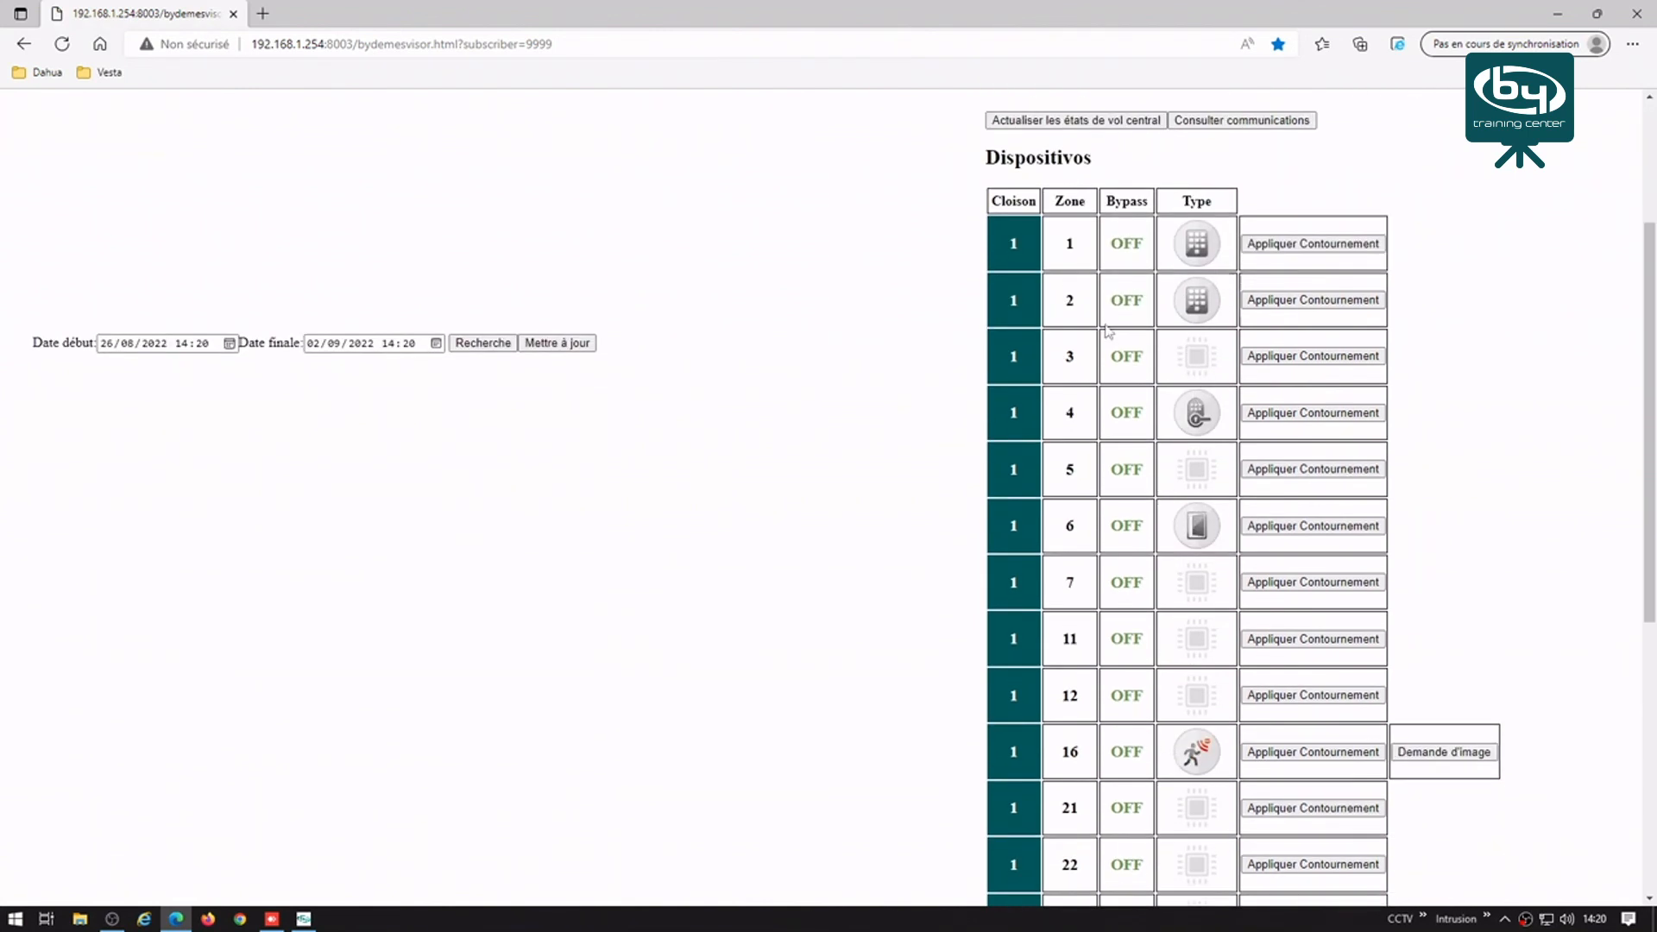
{"action": "scroll", "coordinate": [1151, 543], "scroll_direction": "down", "scroll_amount": 3}
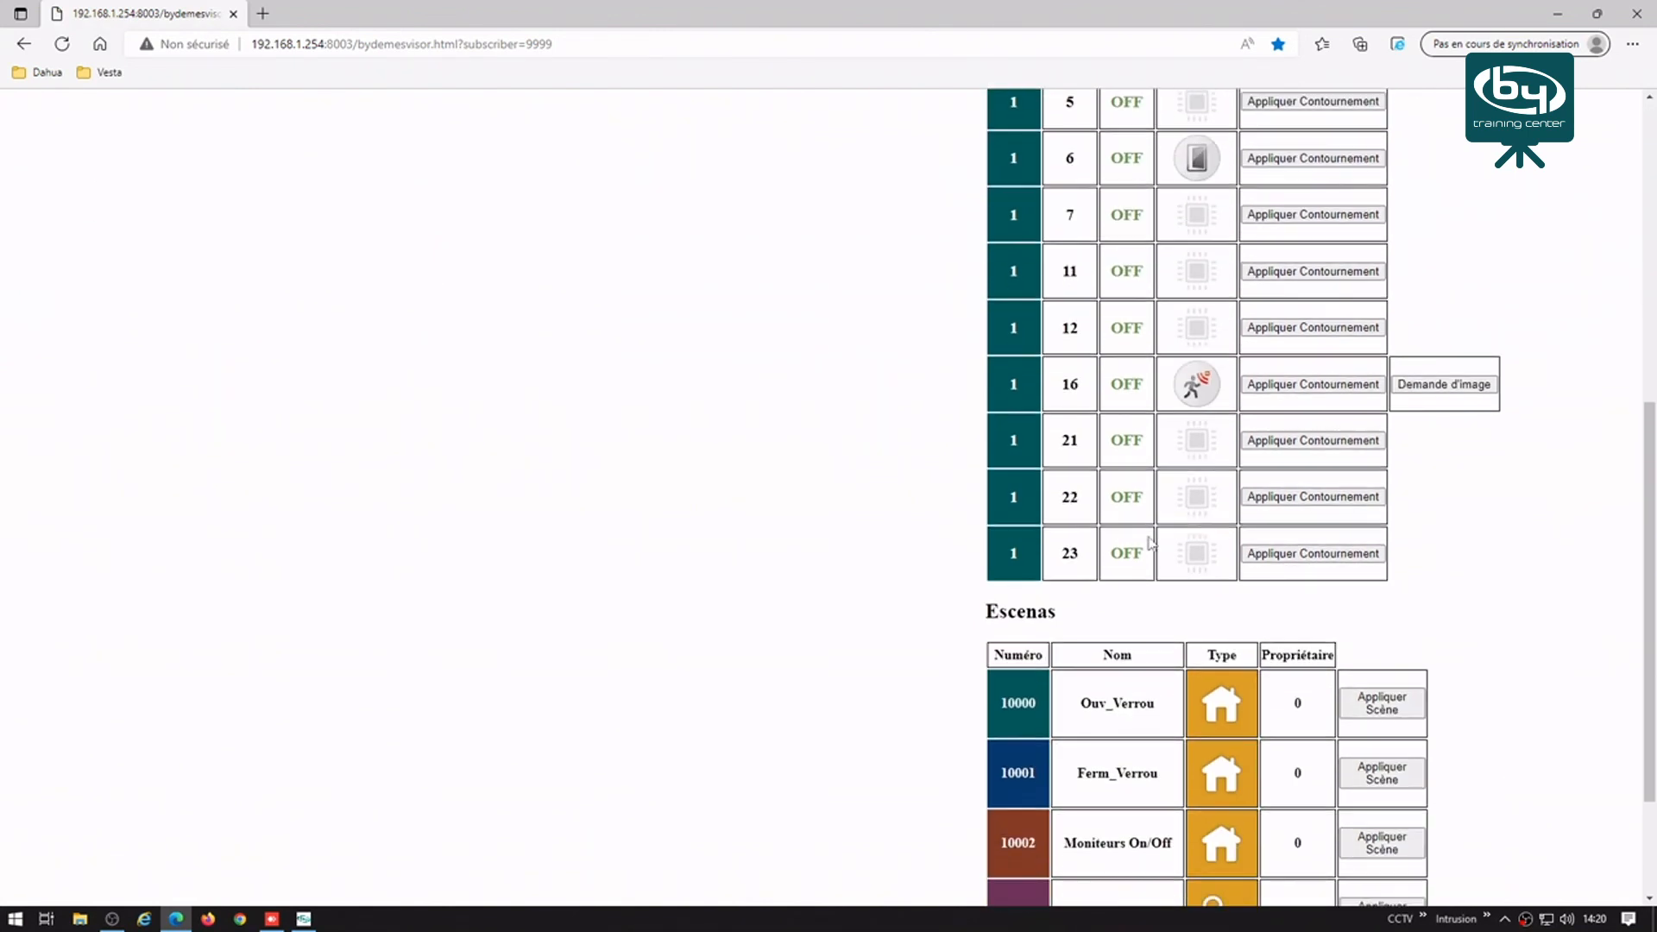
{"action": "scroll", "coordinate": [1151, 543], "scroll_direction": "down", "scroll_amount": 2}
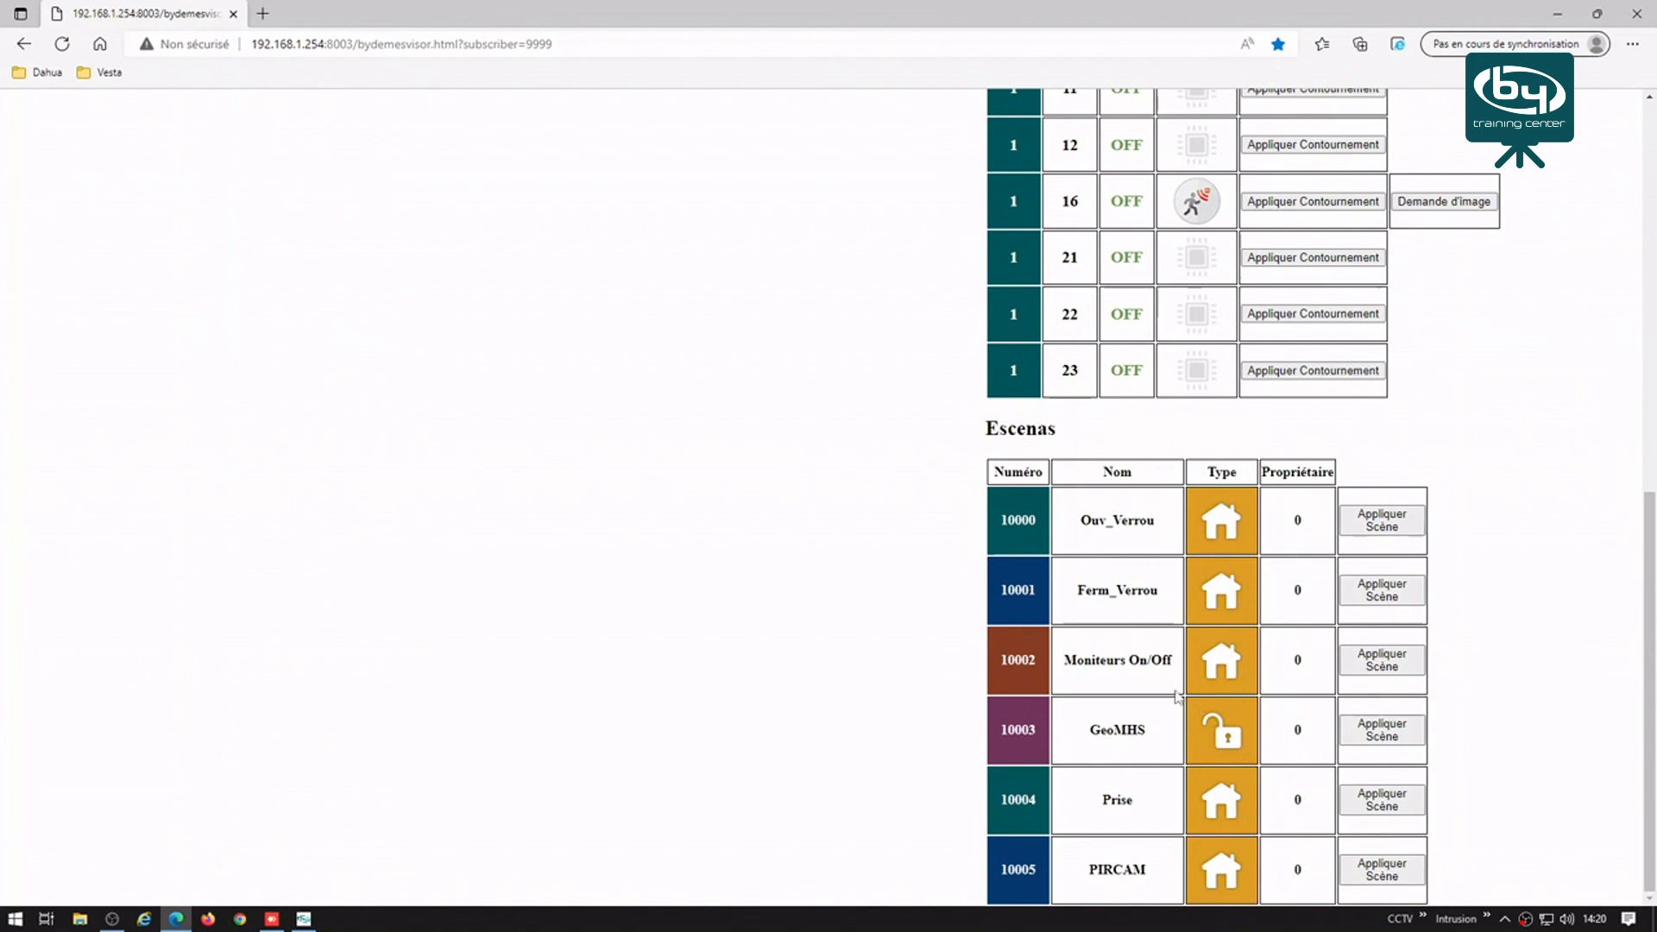
Step: Return to the top of the page and close Edge, leaving the VESTA event log showing
{"action": "scroll", "coordinate": [1208, 708], "scroll_direction": "up", "scroll_amount": 9}
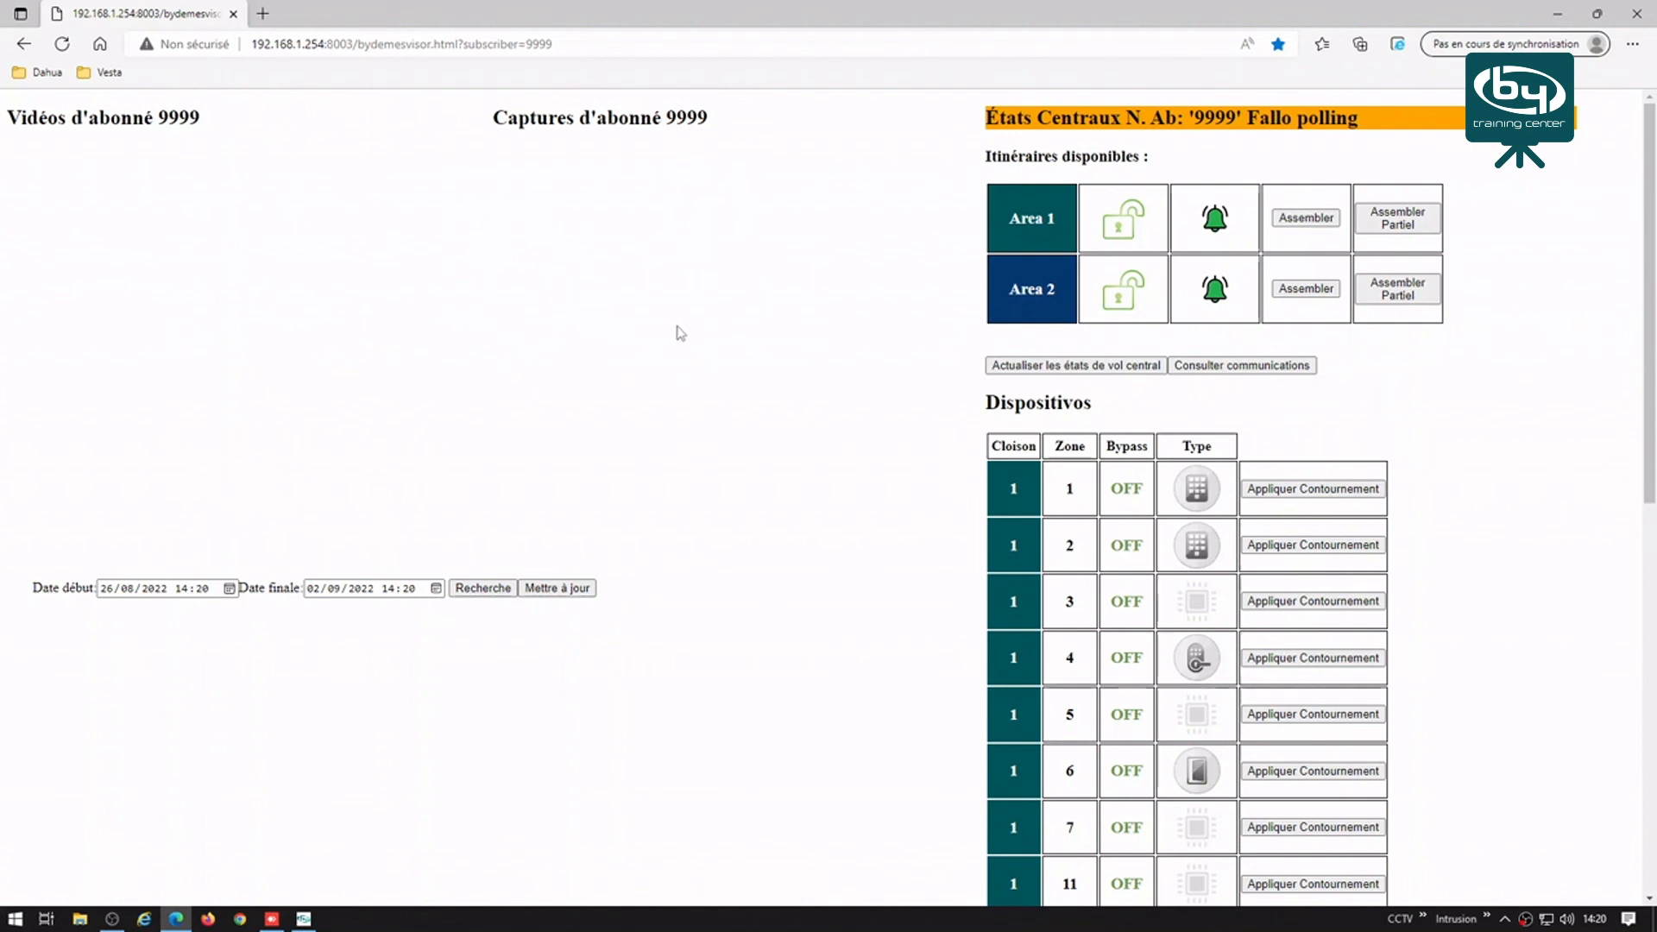
{"action": "left_click", "coordinate": [1633, 15]}
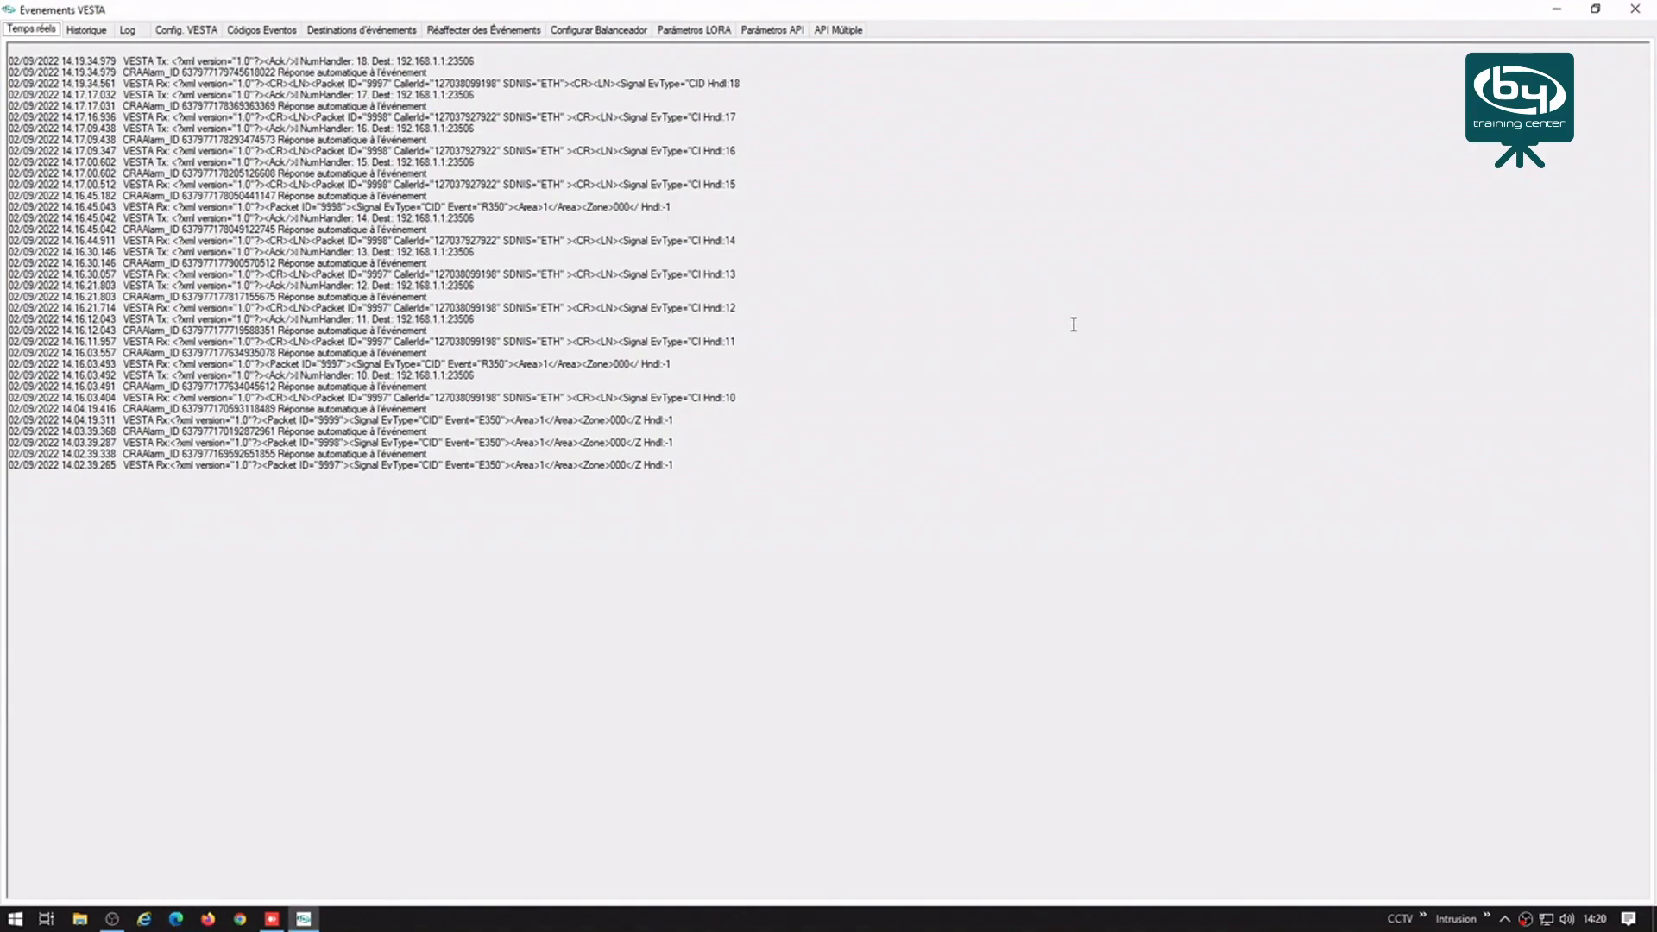